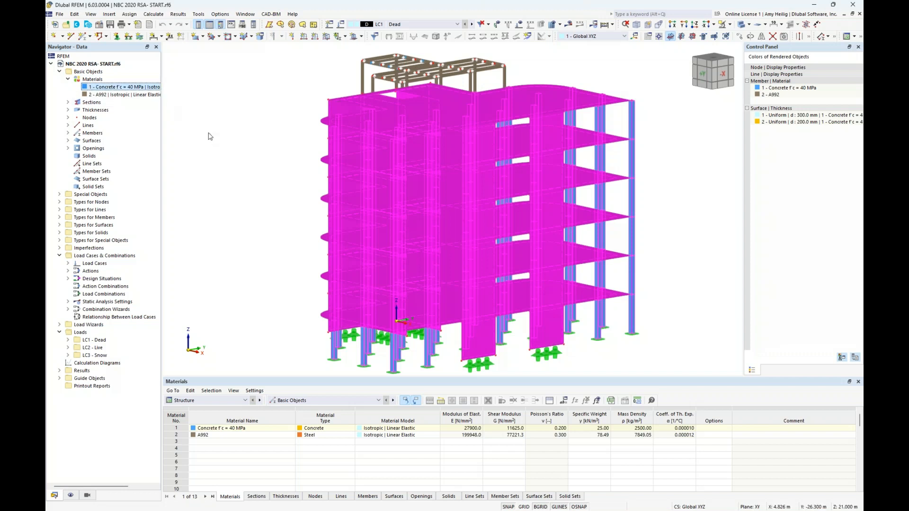
- Examine which model parts use the A992 material and each section: SQ_M1 350, W 150x37, W 250x25 and W 150x14
left_click(104, 95)
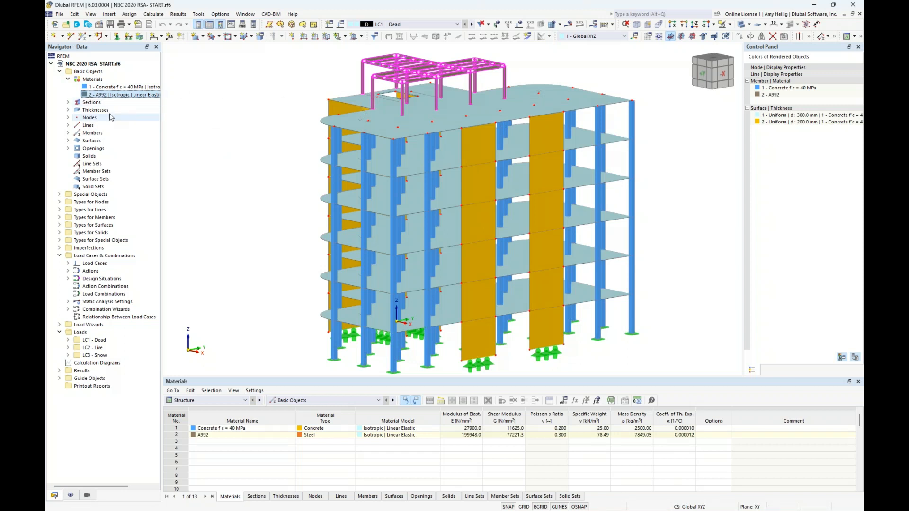
left_click(68, 79)
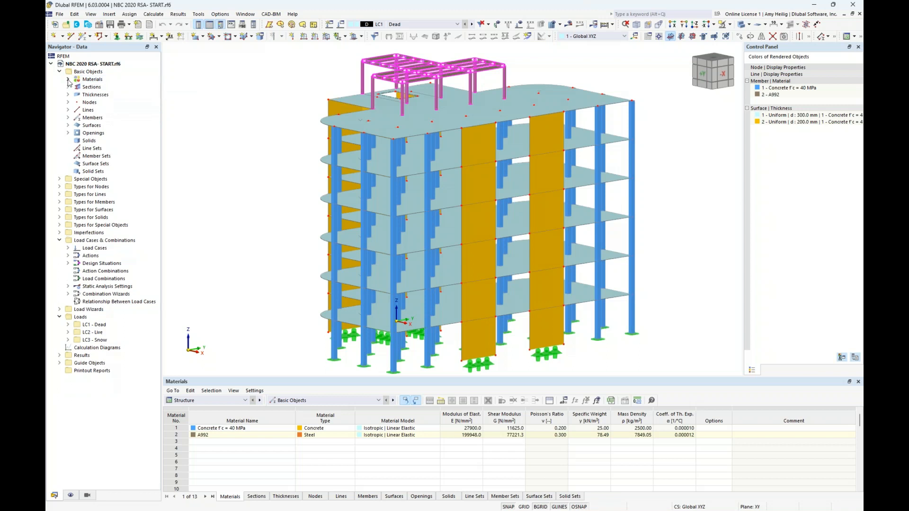
left_click(67, 87)
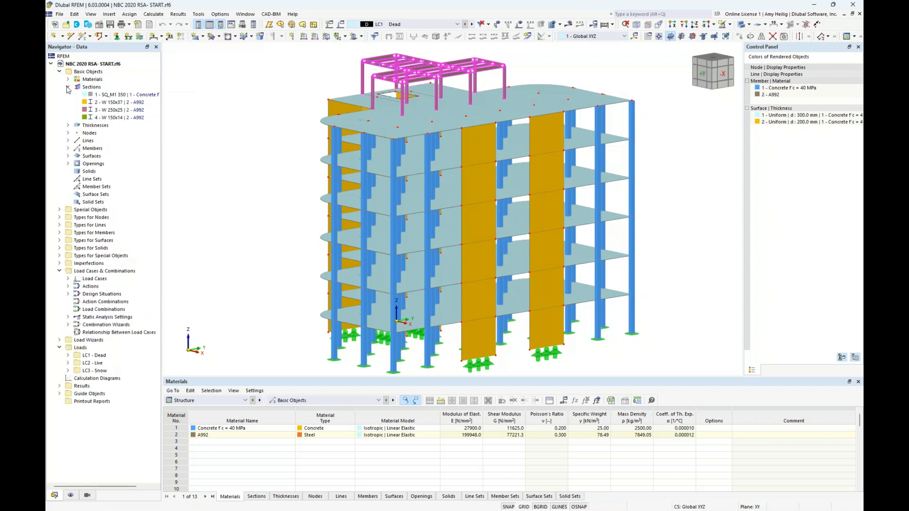
left_click(93, 96)
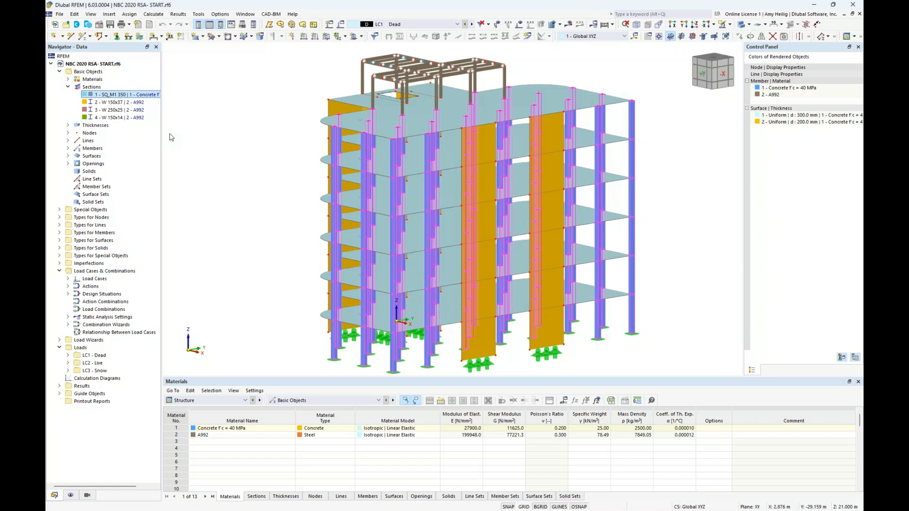
left_click(97, 104)
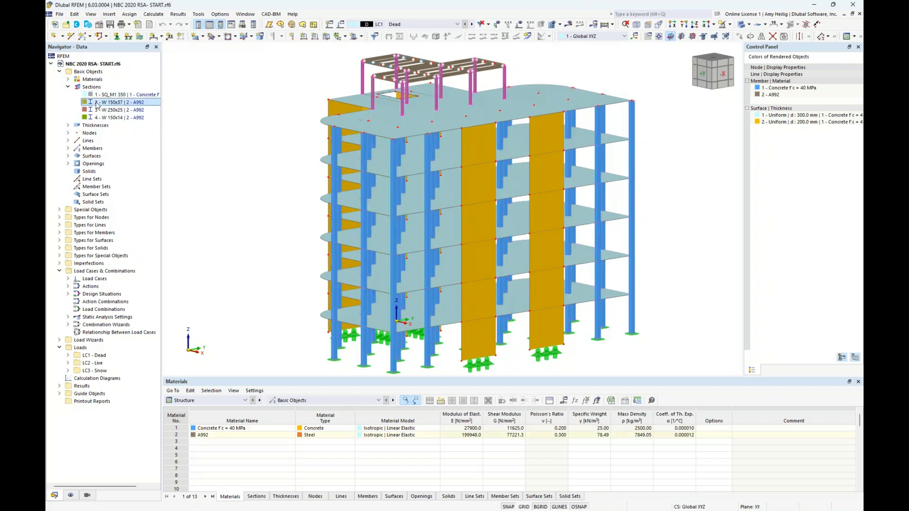
left_click(98, 110)
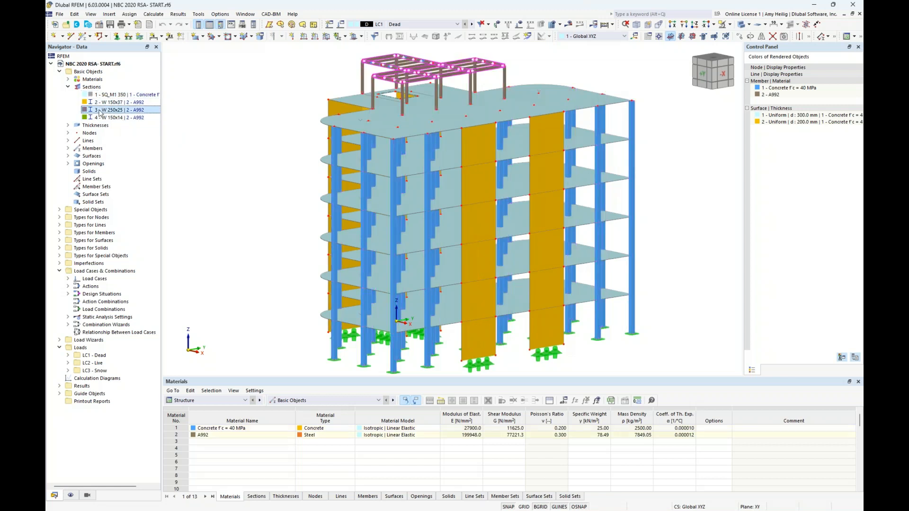
left_click(98, 118)
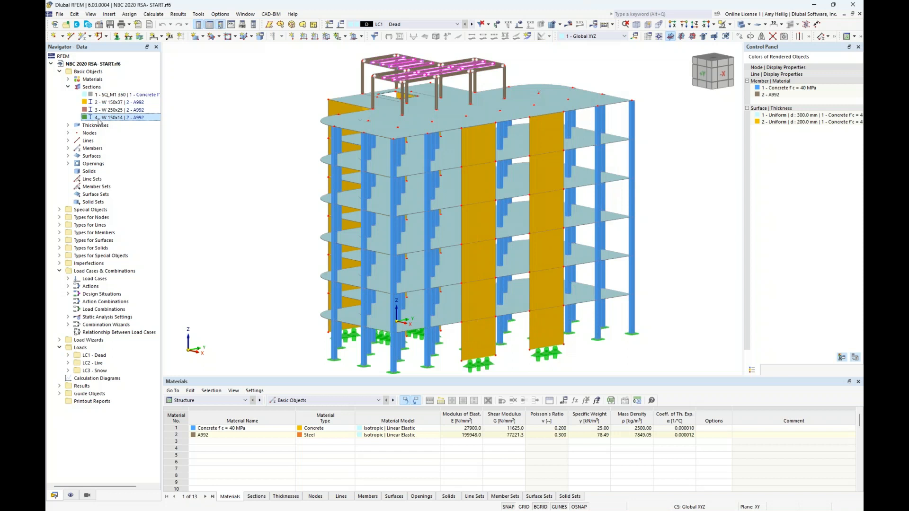
left_click(67, 87)
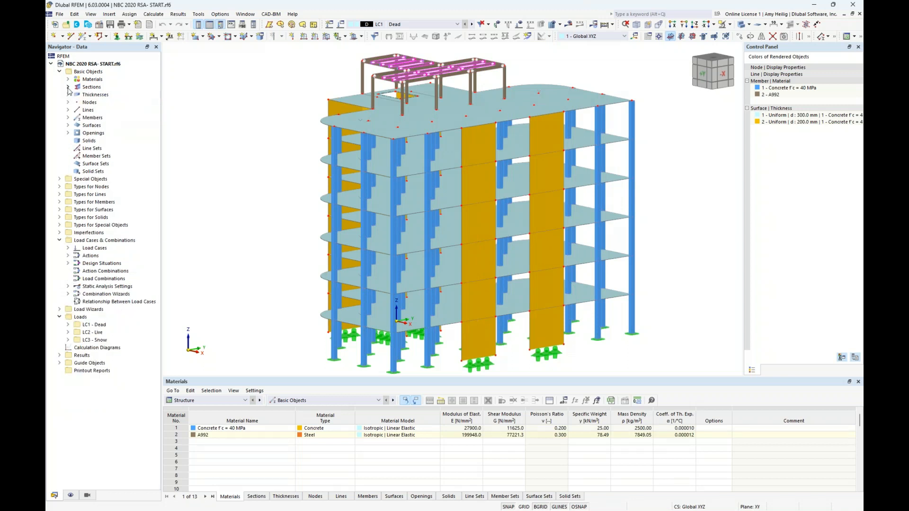
- Examine which surfaces are assigned the uniform 300 mm and 200 mm concrete thicknesses
left_click(68, 95)
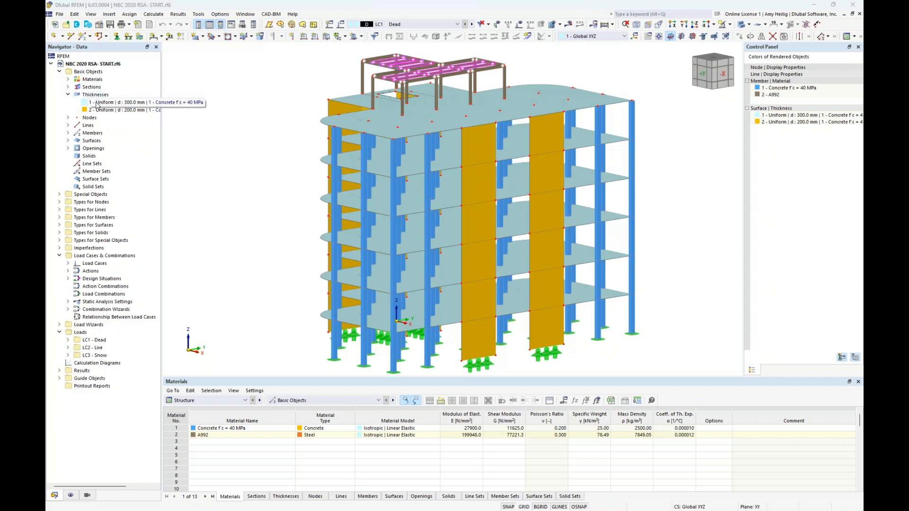
left_click(107, 102)
middle_click_drag(251, 171, 245, 162, "ctrl")
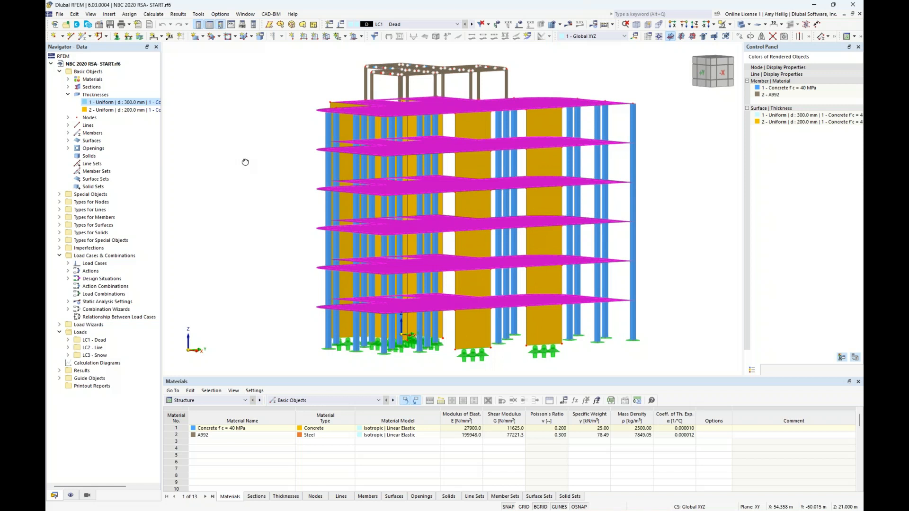
left_click(113, 110)
mouse_move(220, 146)
middle_mouse_down("ctrl")
mouse_move(248, 163)
mouse_move(375, 169)
mouse_move(226, 144)
middle_mouse_up("ctrl")
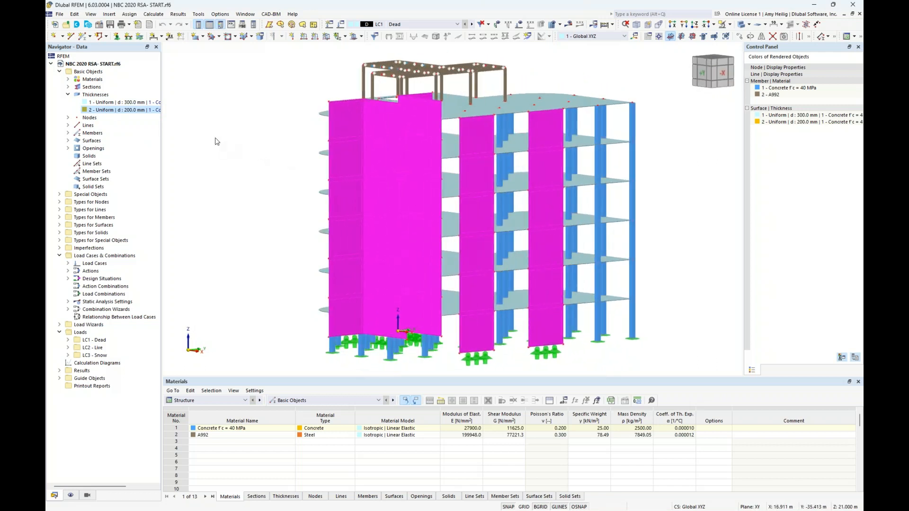
left_click(68, 95)
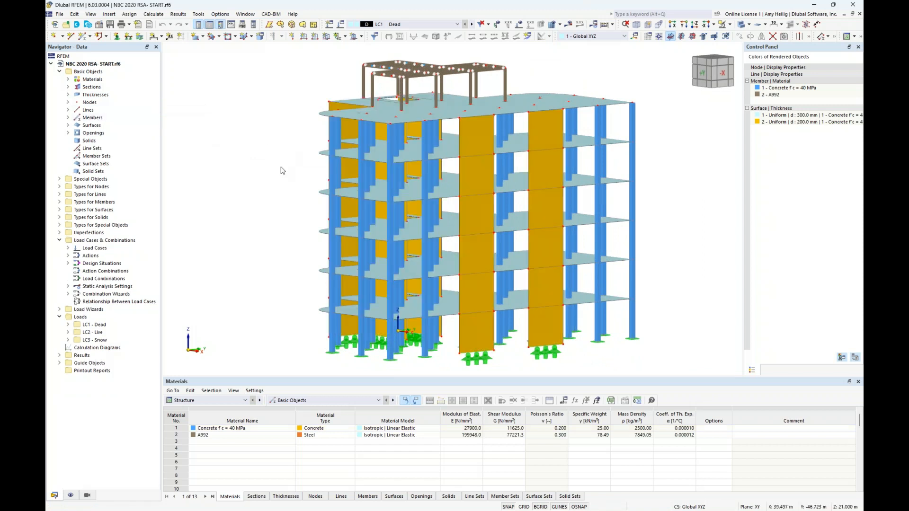
middle_click_drag(268, 178, 268, 187, "ctrl")
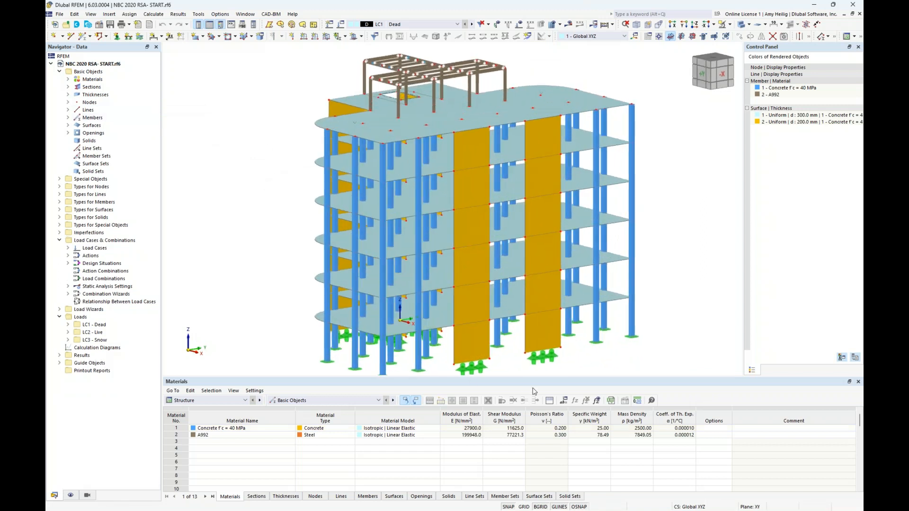
- Display the loads on the model for the Dead, Live and Snow load cases one after another, and hide the loads again
left_click_drag(544, 379, 545, 412)
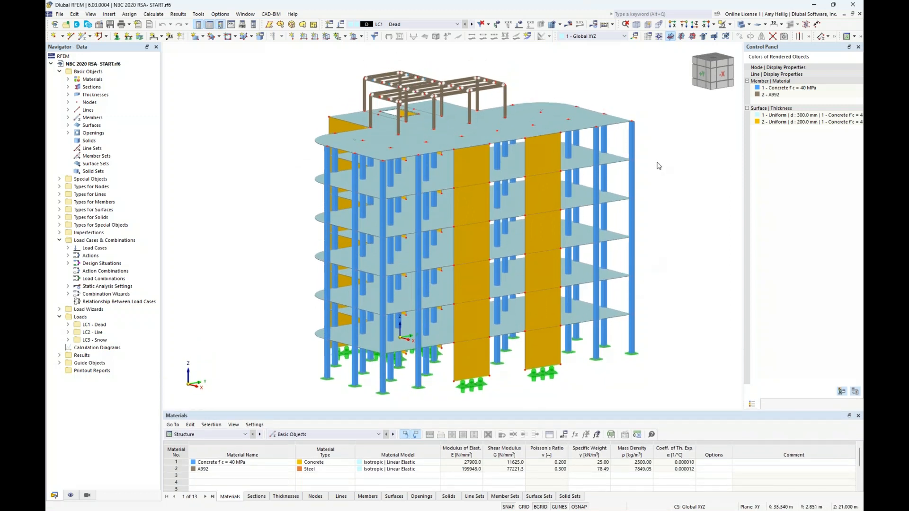
middle_click_drag(657, 166, 635, 169)
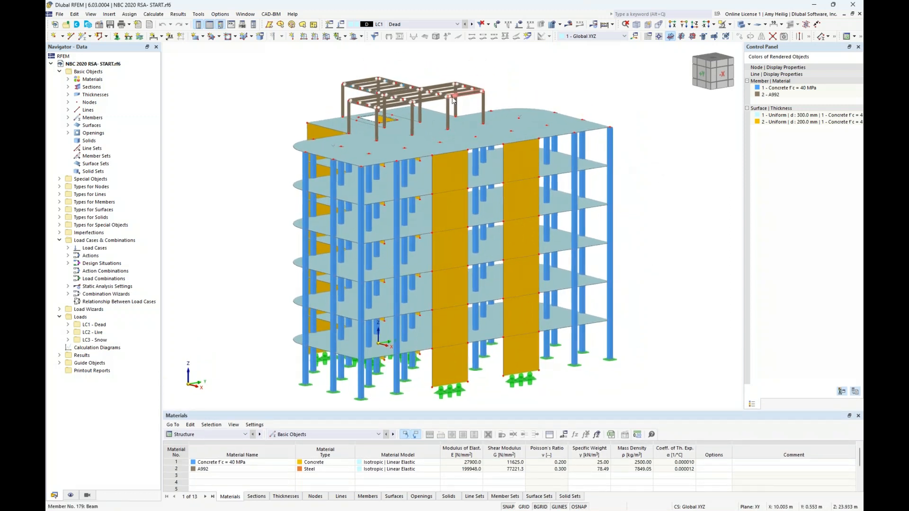
left_click(444, 24)
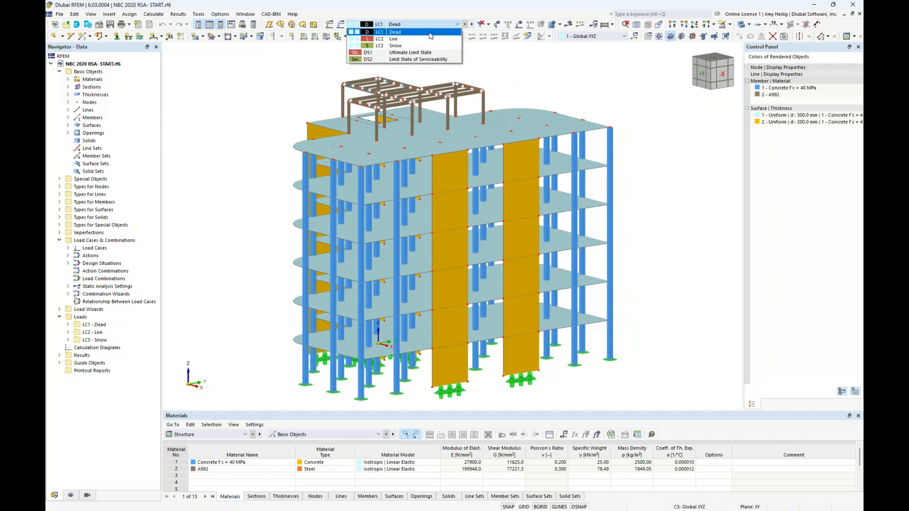
left_click(430, 32)
left_click(519, 24)
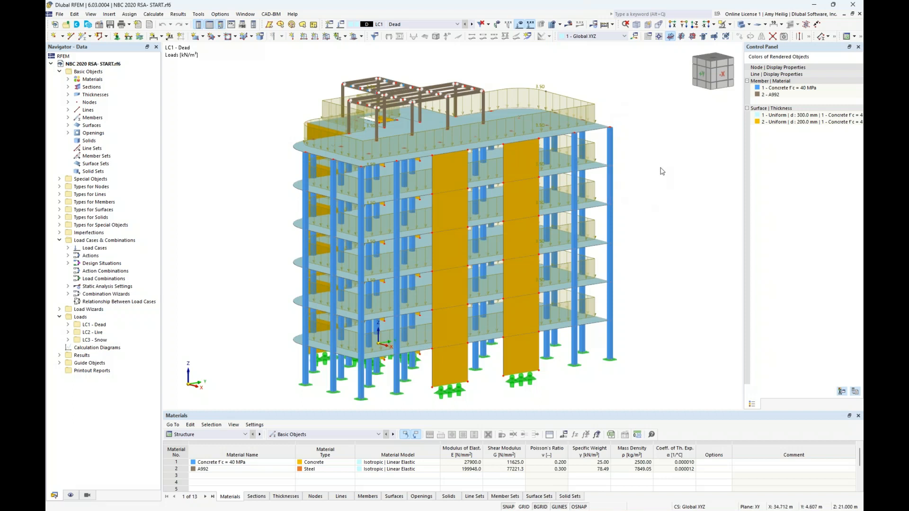
left_click(472, 24)
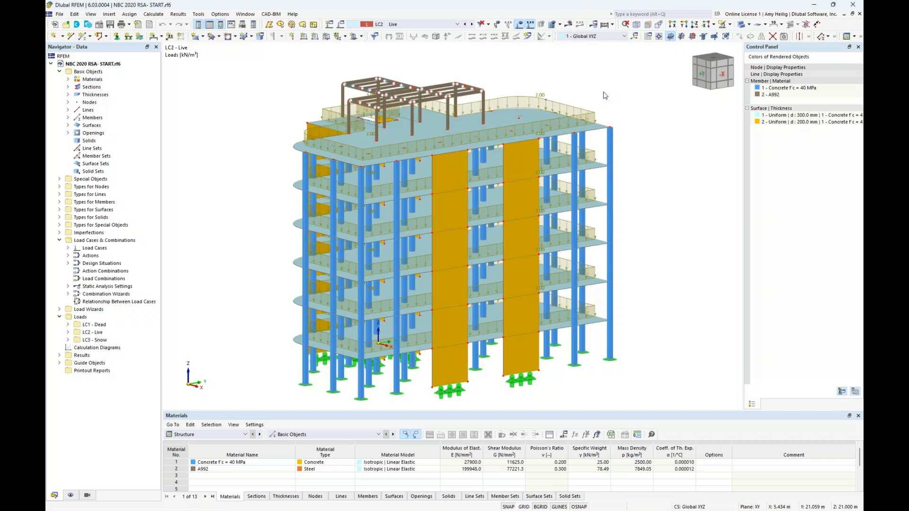
left_click(472, 24)
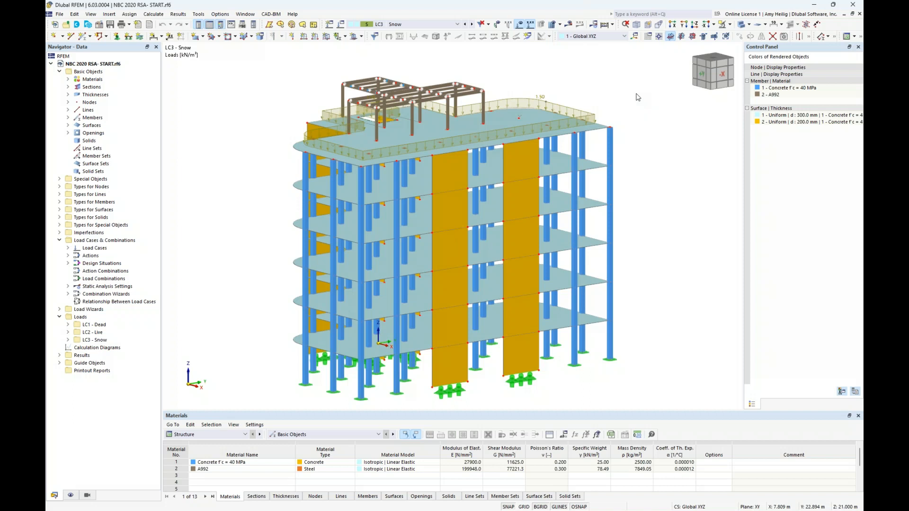
left_click(520, 24)
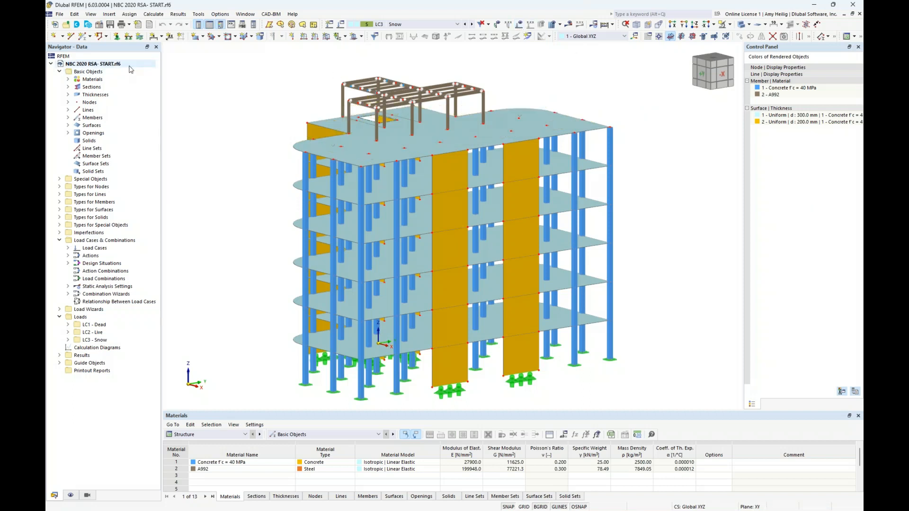
- Activate the Modal Analysis add-on in the model's base data
right_click(130, 70)
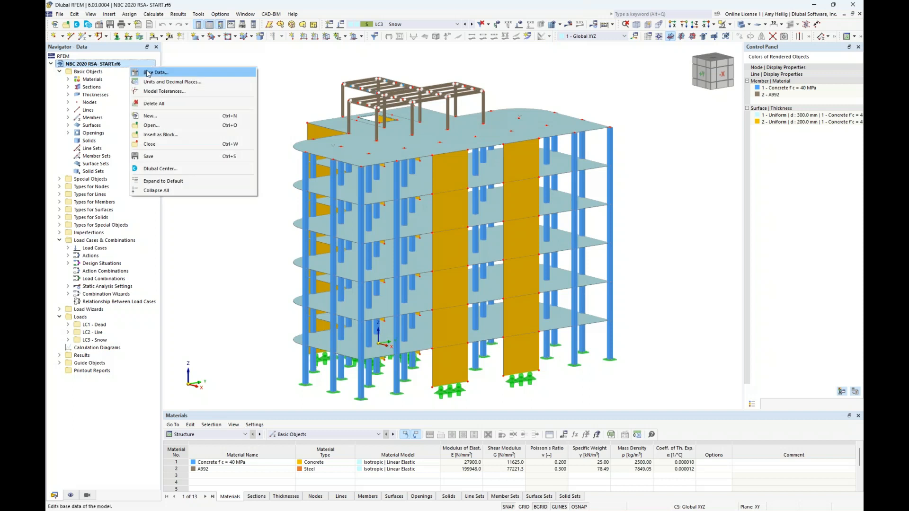
left_click(149, 75)
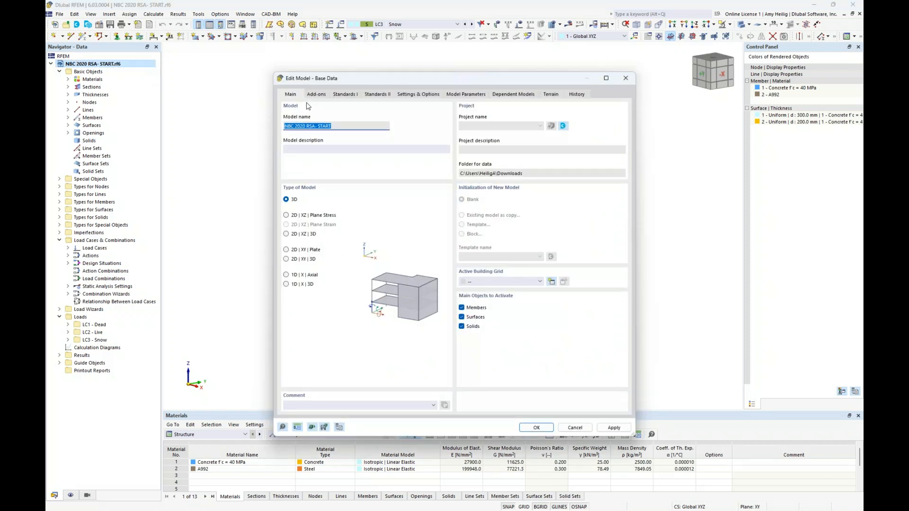
left_click(345, 129)
left_click(324, 95)
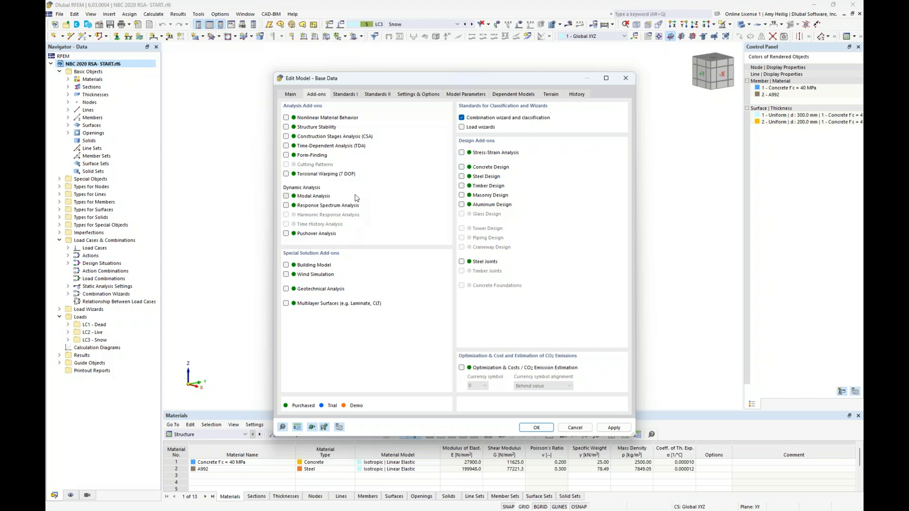
left_click(286, 196)
- Check that NBC 2020 is the standard for load combinations and dynamic analysis, and accept the base data
left_click(344, 95)
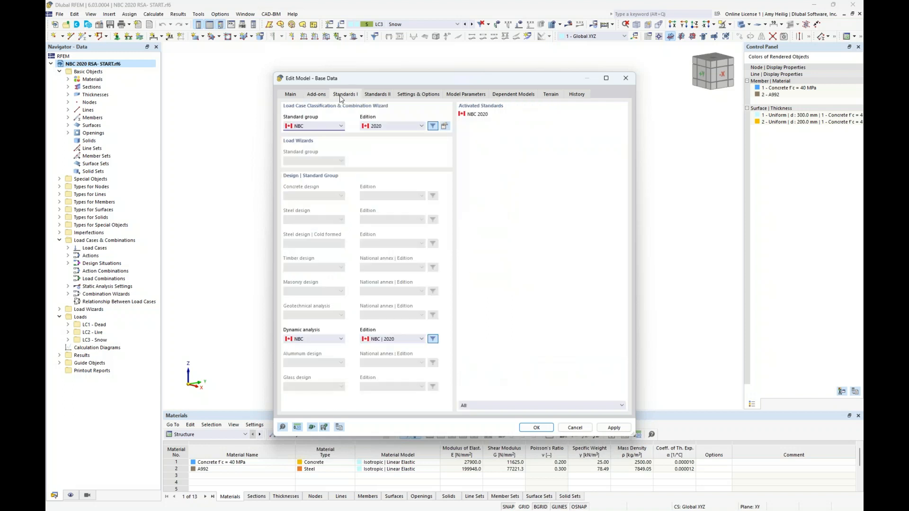
left_click(340, 127)
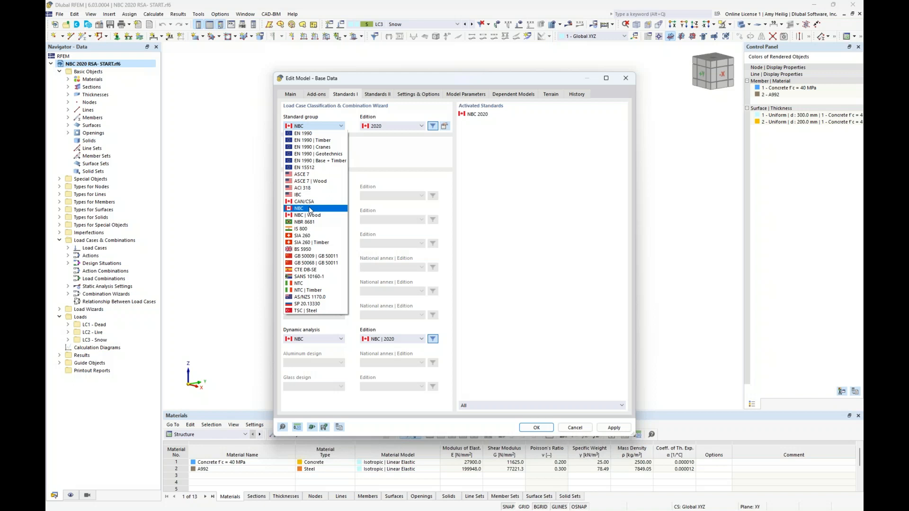
left_click(373, 169)
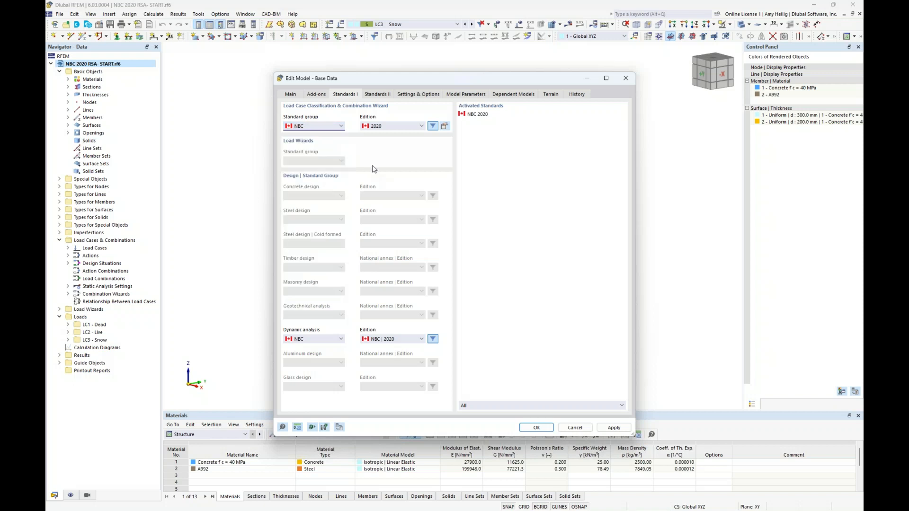
left_click(331, 341)
left_click(331, 341)
left_click(534, 428)
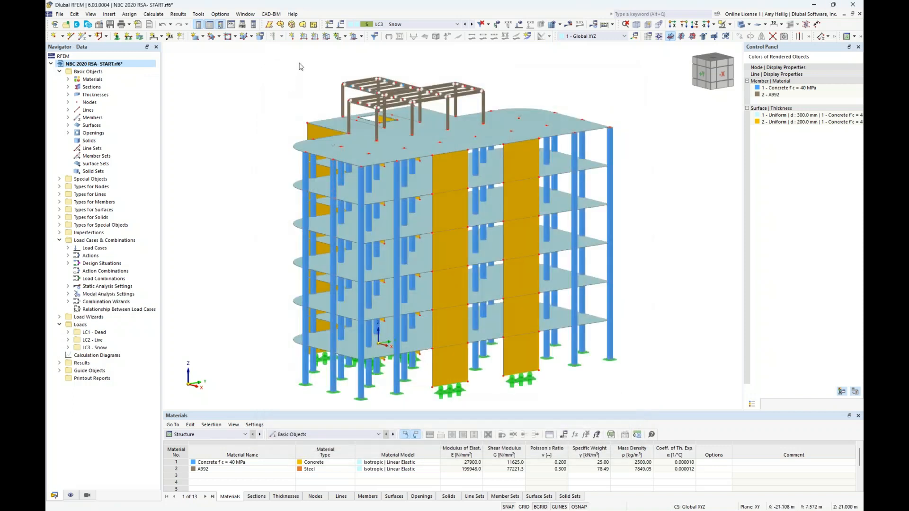
- Create a load case named "Modal Analysis" with the analysis type Modal Analysis
left_click(341, 26)
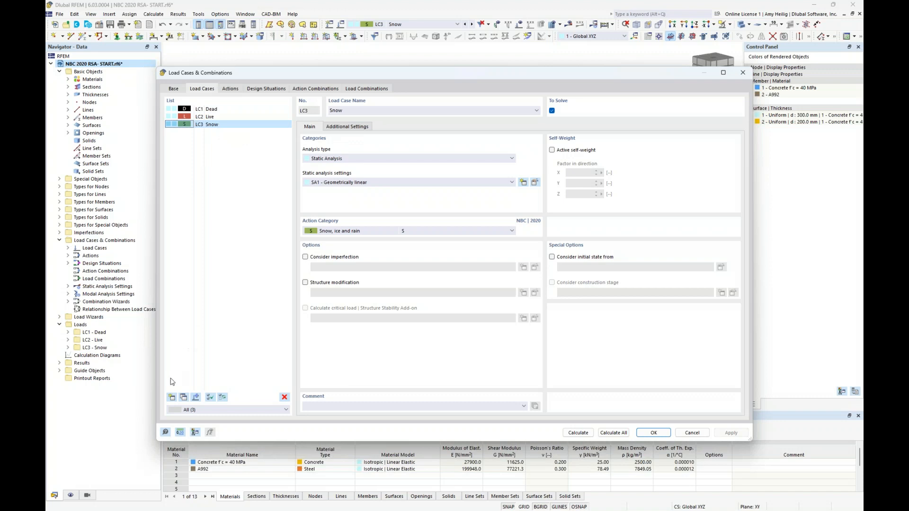
left_click(171, 398)
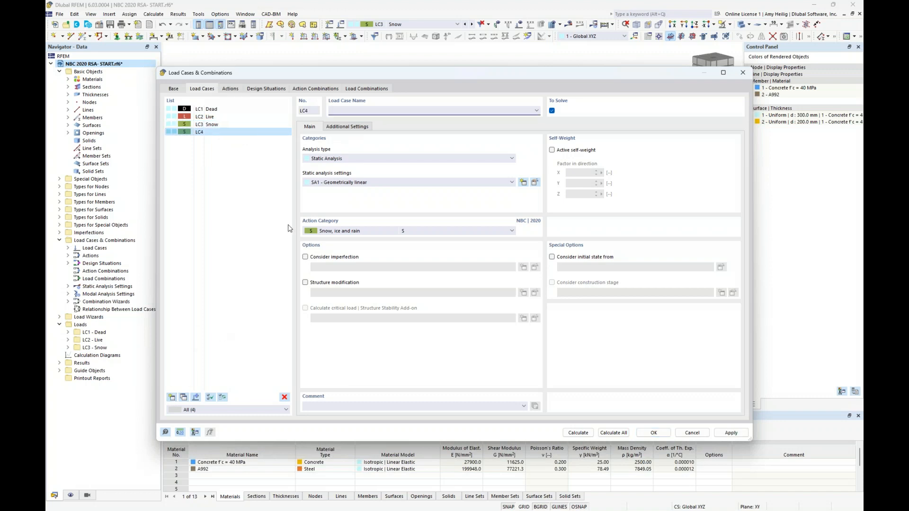
type("Modal Analysis")
left_click(343, 159)
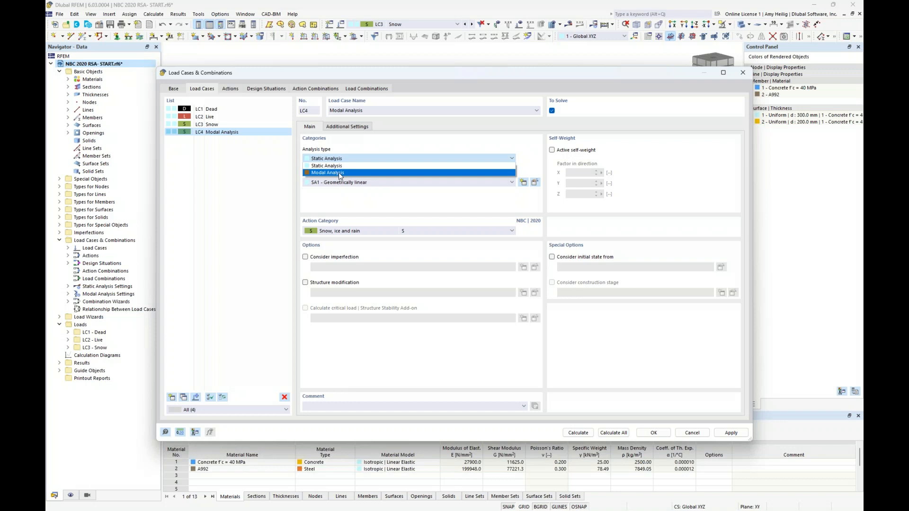
left_click(339, 174)
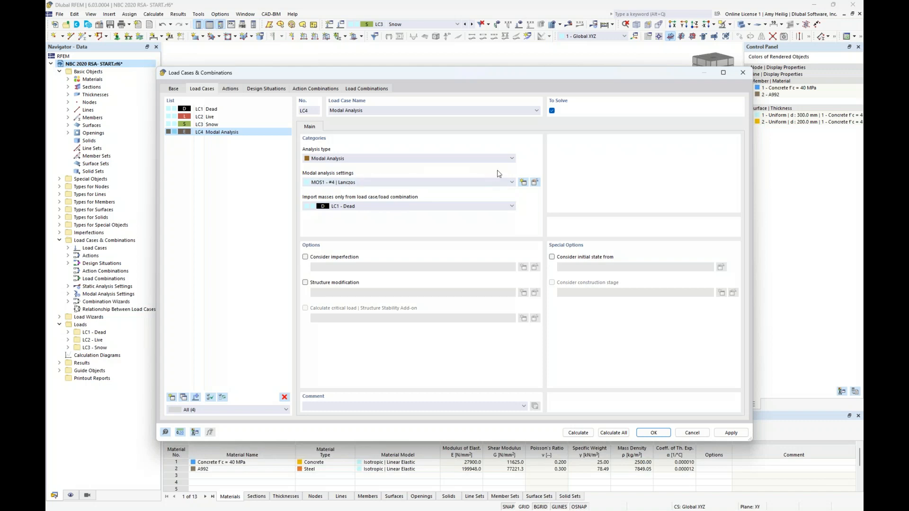
- Set the number of modes to 10 in the modal analysis settings assigned to the Modal Analysis load case
left_click(535, 183)
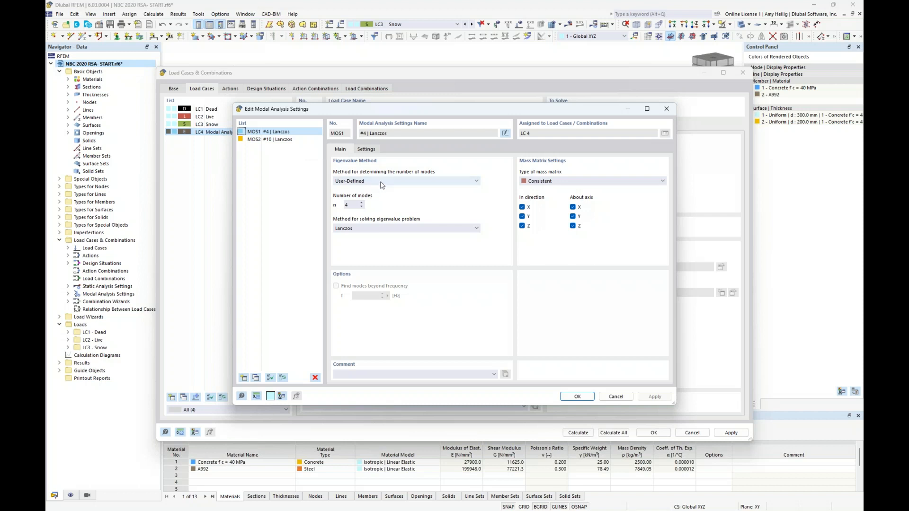
double_click(348, 205)
type("10")
- Try the automatic method that finds modes up to a maximum natural frequency, and return to the user-defined number of modes
left_click(405, 181)
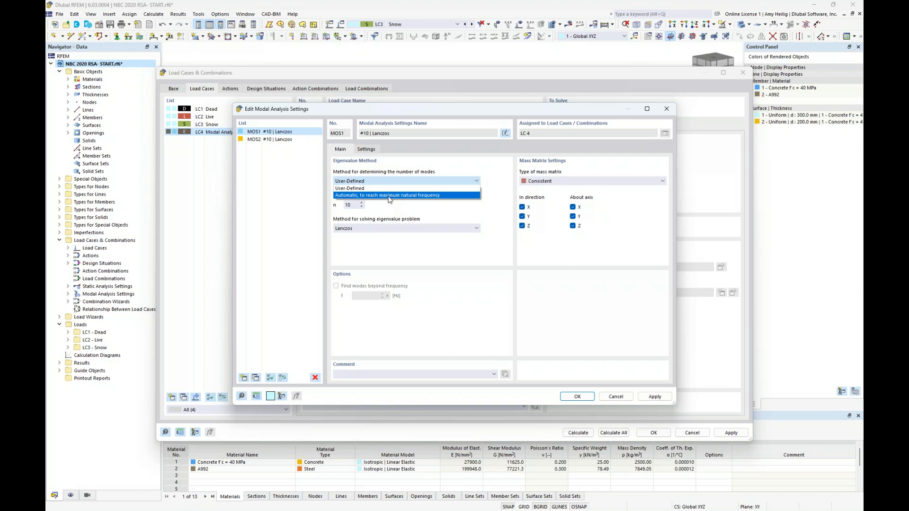
left_click(389, 196)
key("Tab")
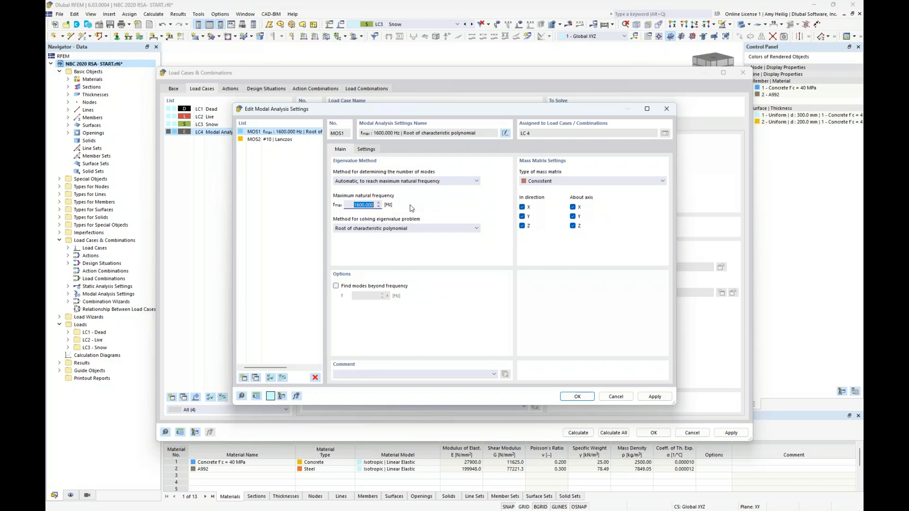
left_click(389, 182)
left_click(384, 189)
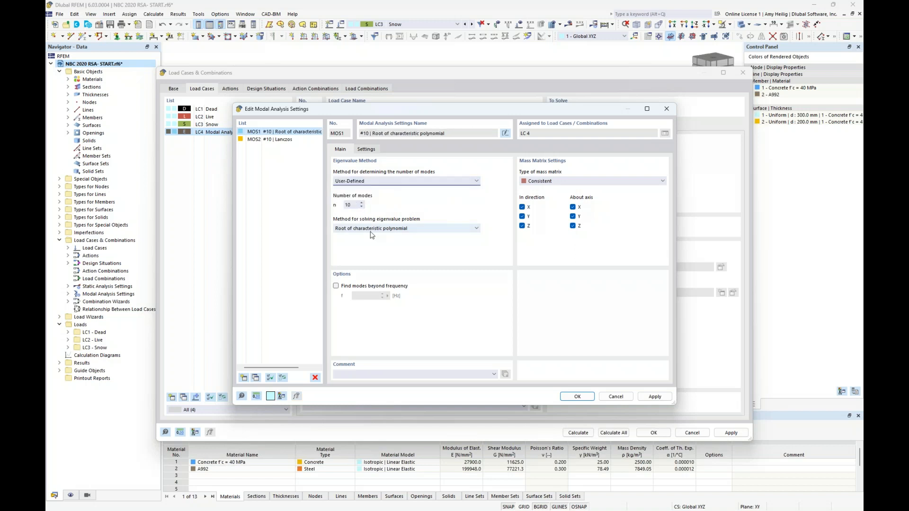
- Try the Root of characteristic polynomial solver with the option to find modes beyond a frequency, and settle on Lanczos for the eigenvalue problem
left_click(372, 229)
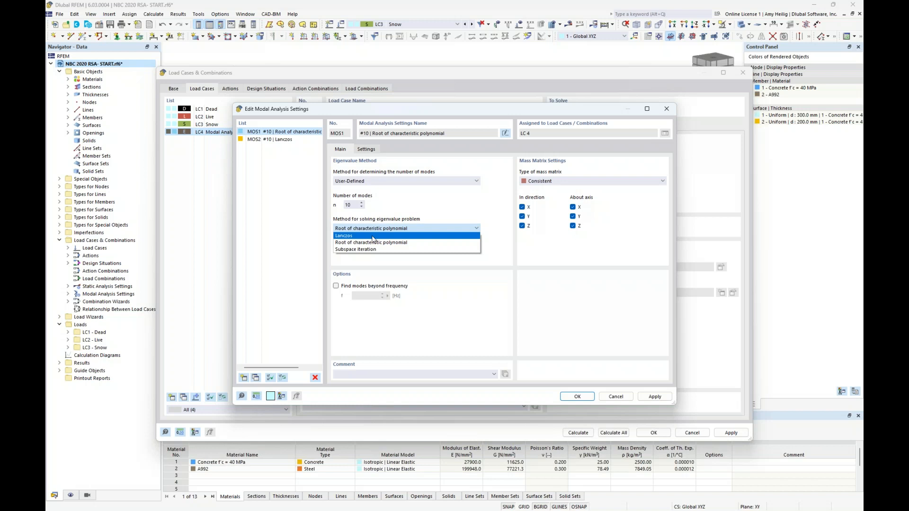
left_click(415, 236)
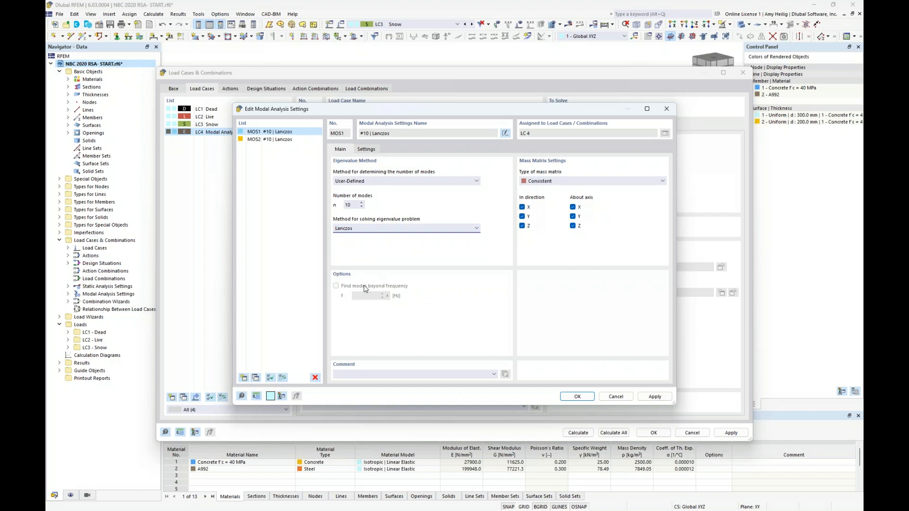
left_click(382, 230)
left_click(374, 242)
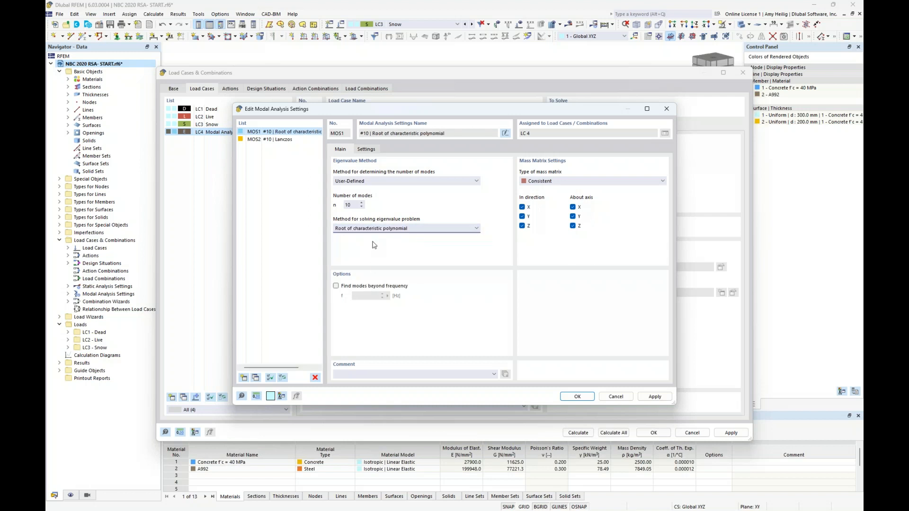
left_click(336, 286)
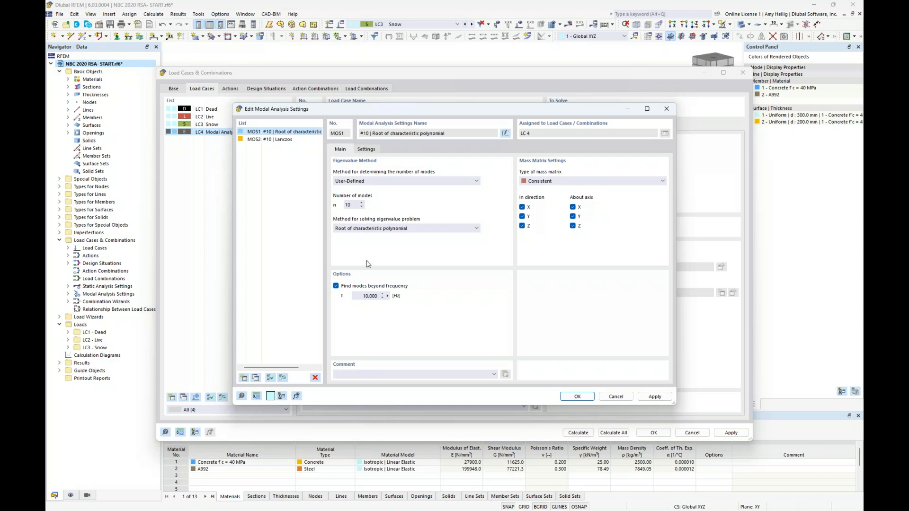
left_click(362, 229)
left_click(353, 240)
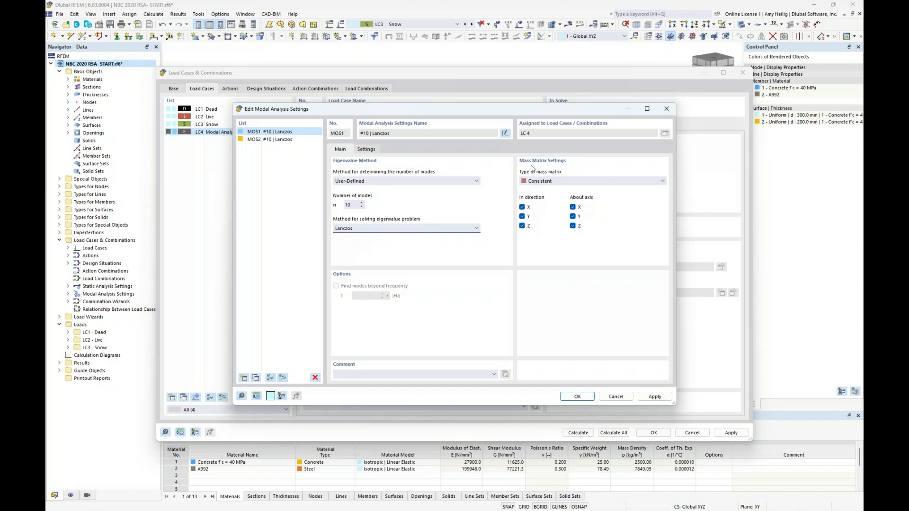
- Keep the Consistent mass matrix, exclude masses in direction Z and about axes X, Y and Z, and accept the modal analysis settings
left_click(580, 183)
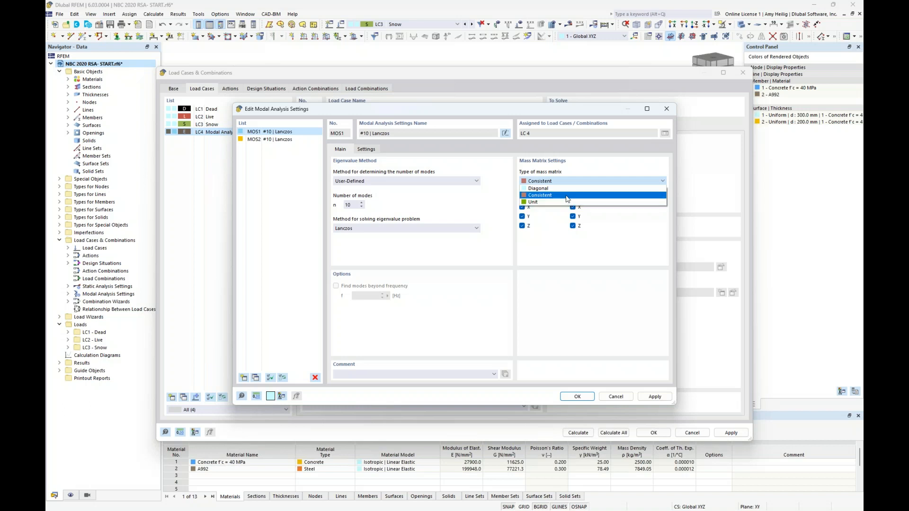
left_click(567, 195)
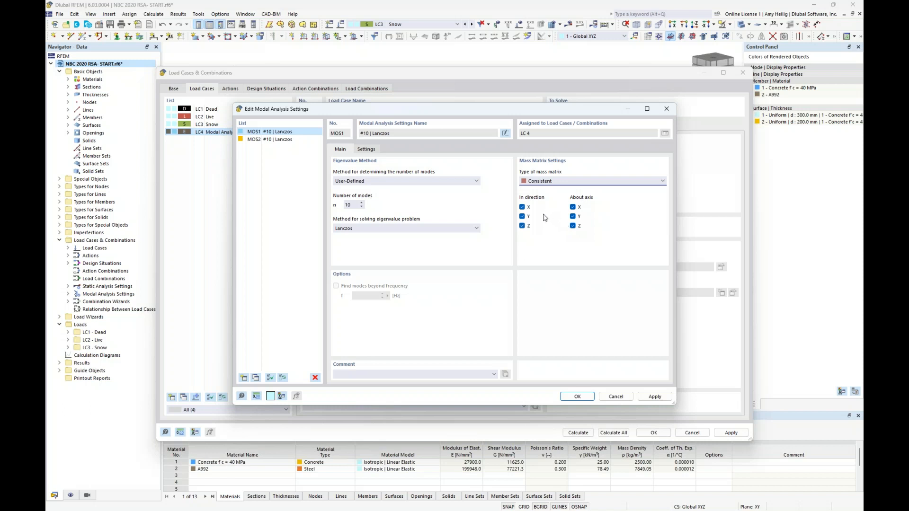
left_click(573, 226)
left_click(573, 216)
left_click(572, 207)
left_click(522, 225)
left_click(367, 149)
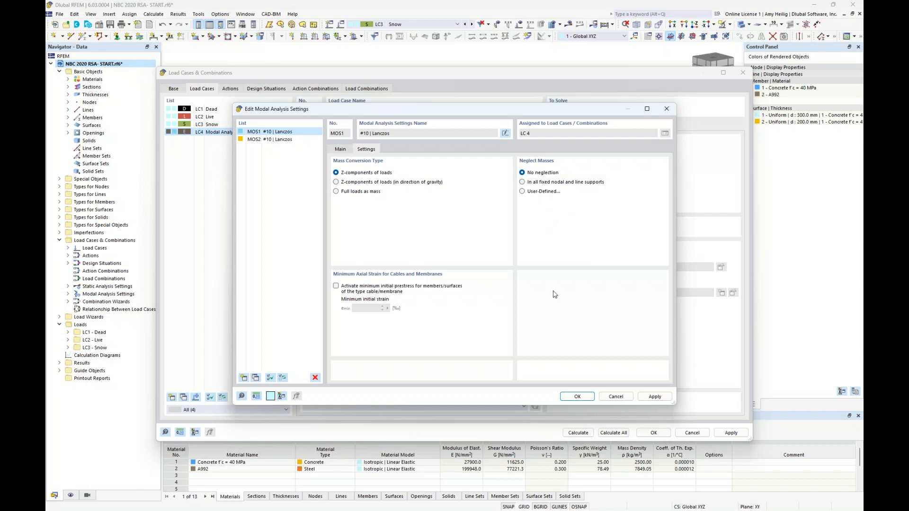
left_click(571, 399)
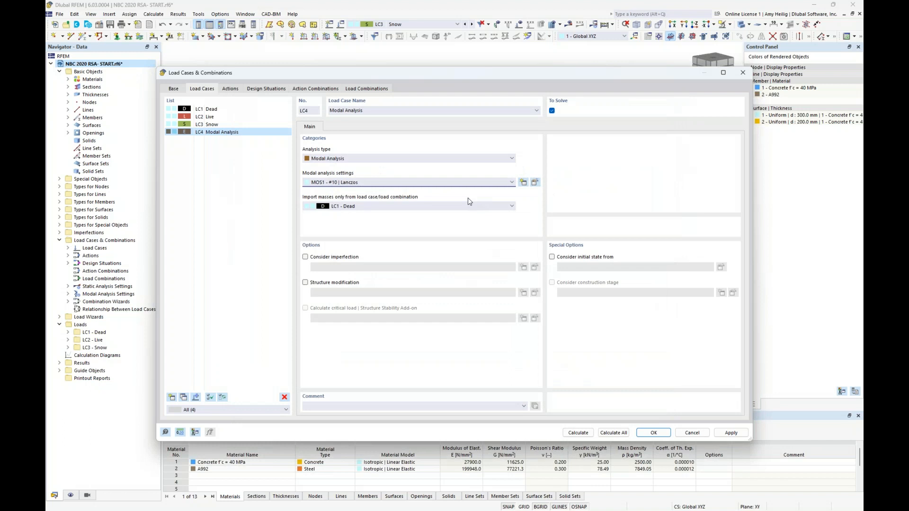
- Add a new design situation of the type Effective Seismic Weight
left_click(369, 207)
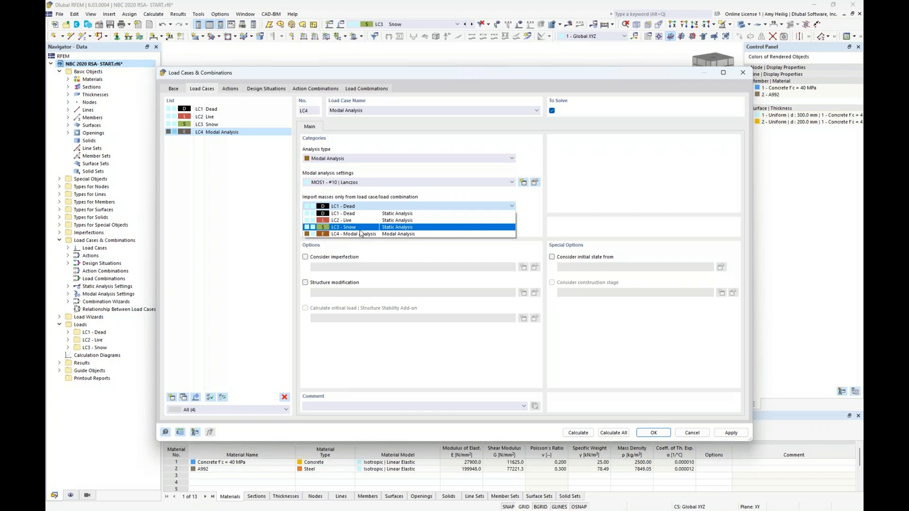
left_click(265, 90)
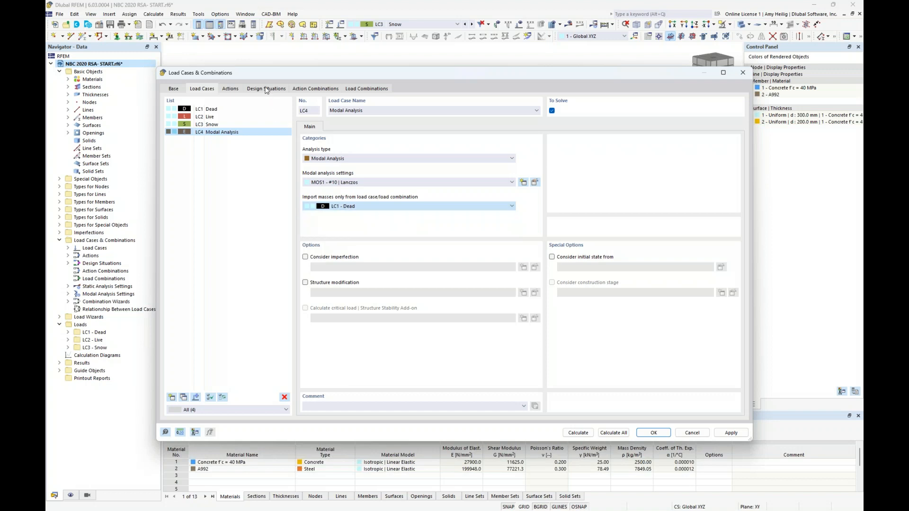
left_click(266, 90)
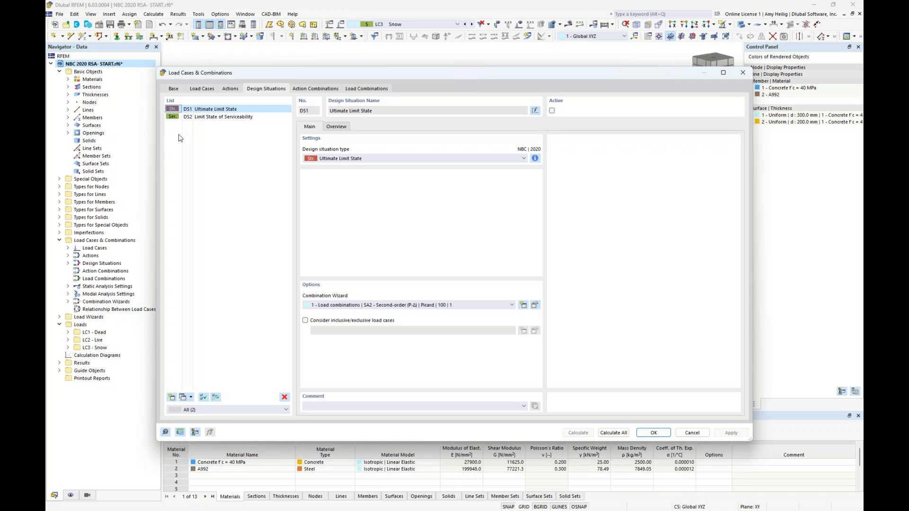
left_click(171, 397)
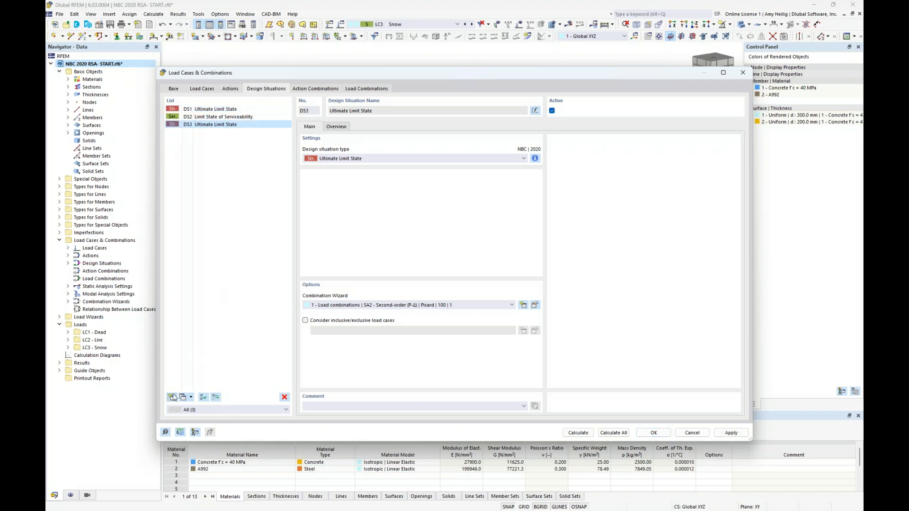
left_click(387, 163)
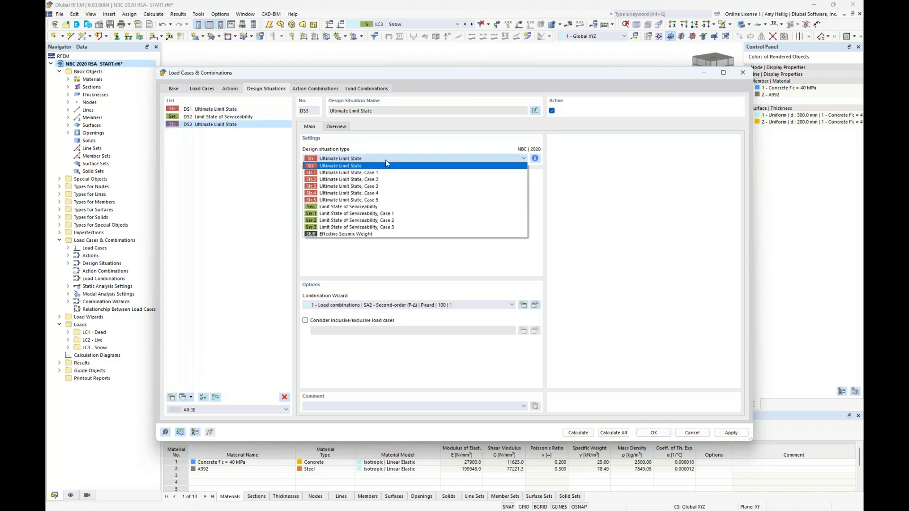
left_click(375, 235)
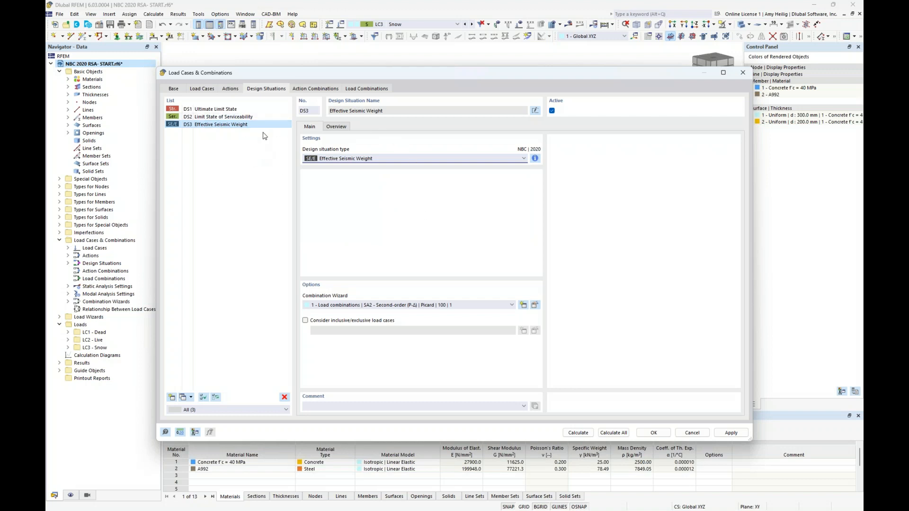
- Check the load cases assigned to load combination CO1 and the additional combination wizard options of the Dead load case
left_click(361, 93)
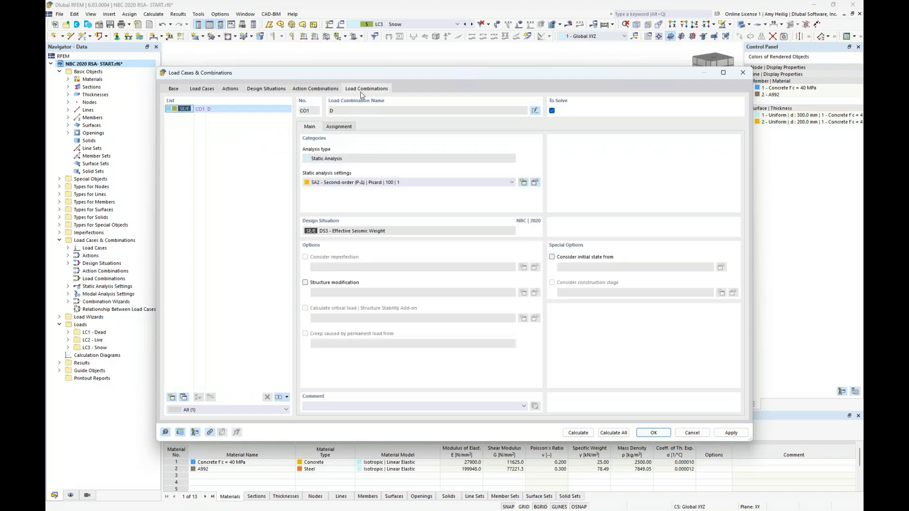
left_click(337, 129)
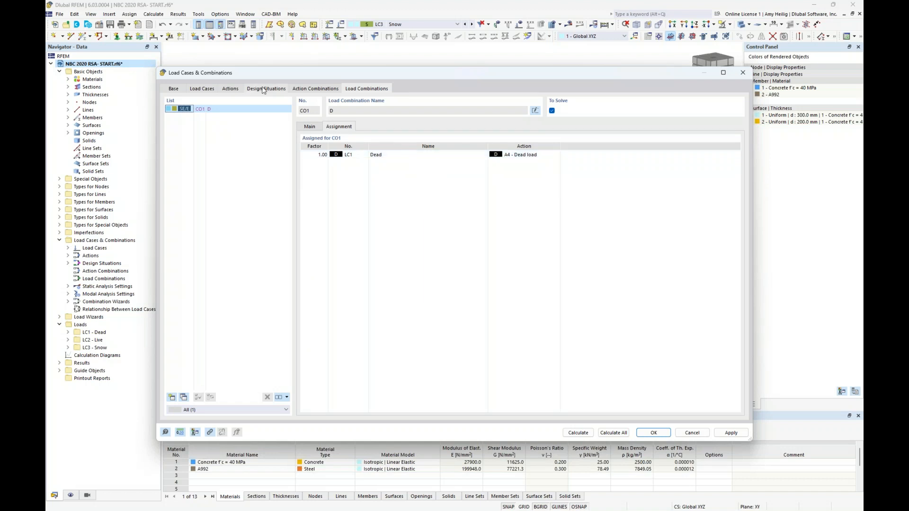
left_click(207, 90)
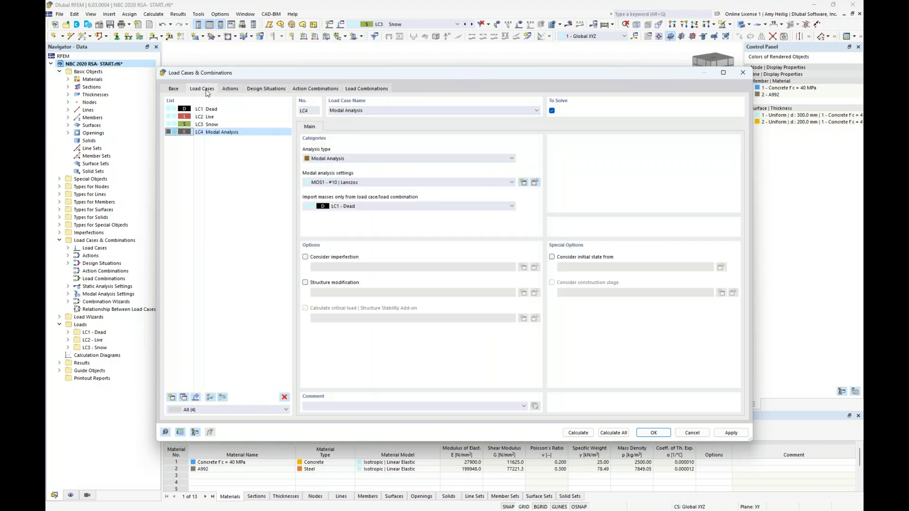
left_click(218, 110)
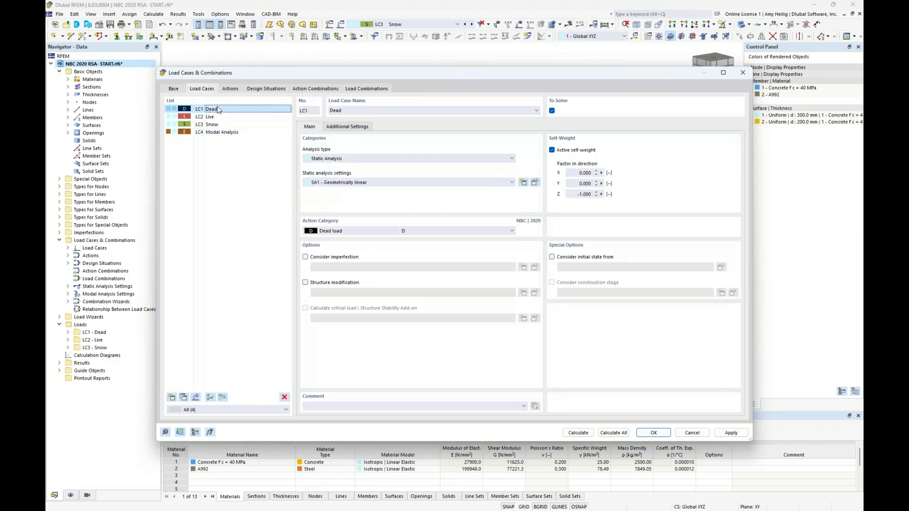
left_click(342, 128)
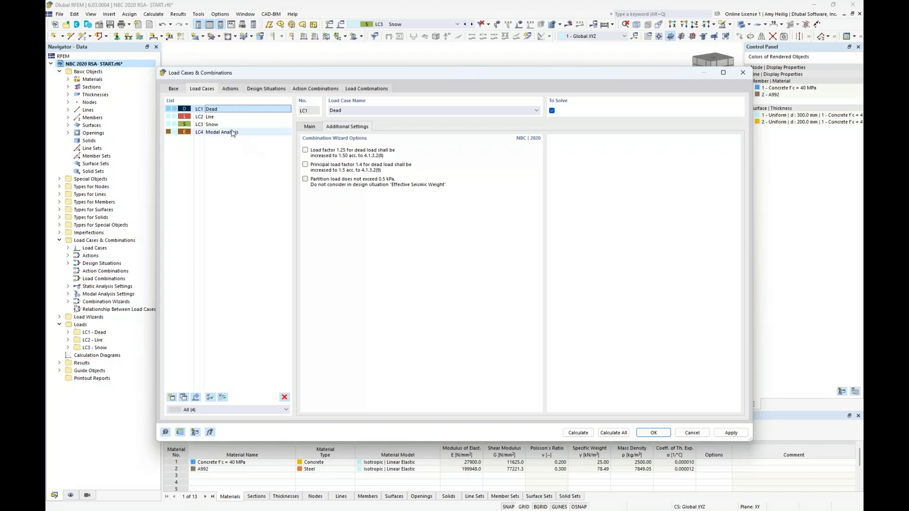
- Include the Live and Snow load cases in the Effective Seismic Weight design situation, and check their factors in load combination CO1
left_click(222, 117)
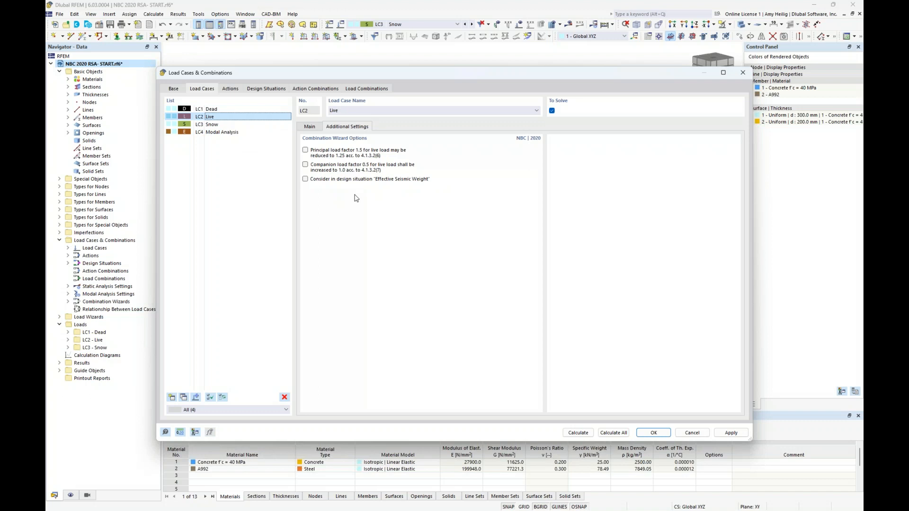
left_click(305, 179)
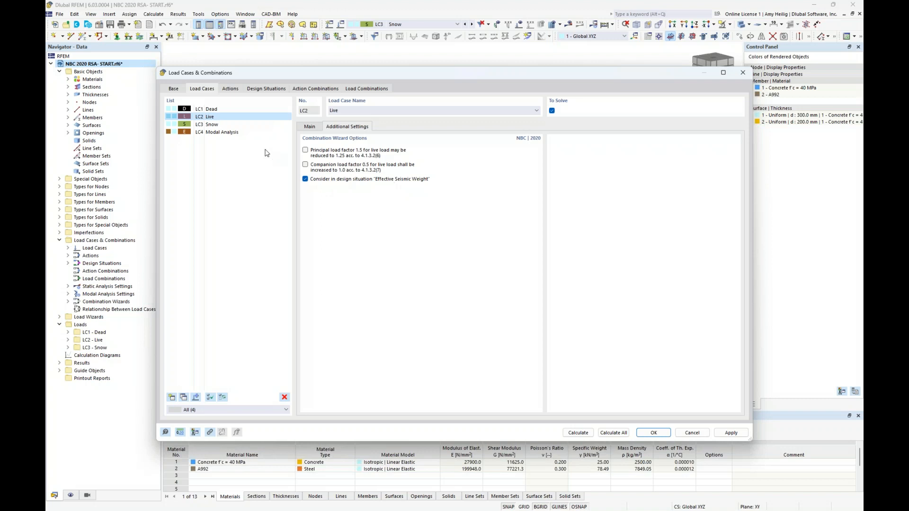
left_click(216, 125)
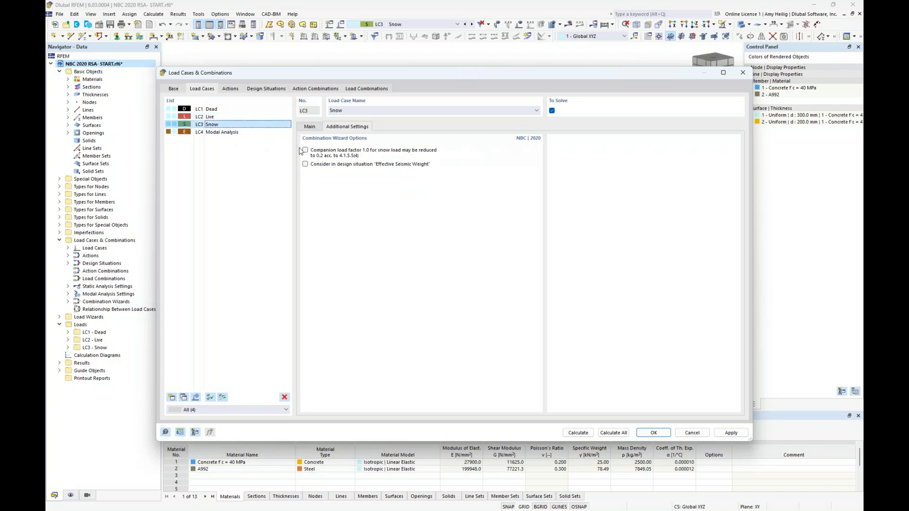
left_click(305, 164)
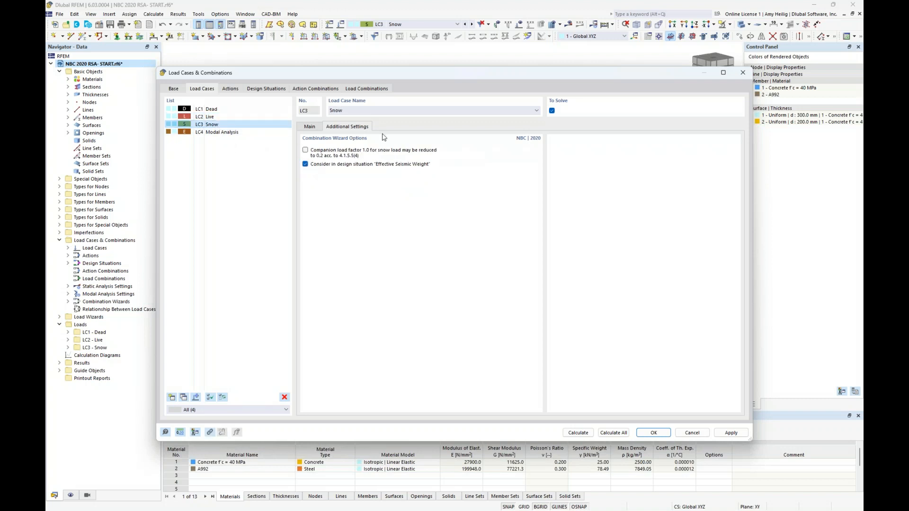
left_click(380, 90)
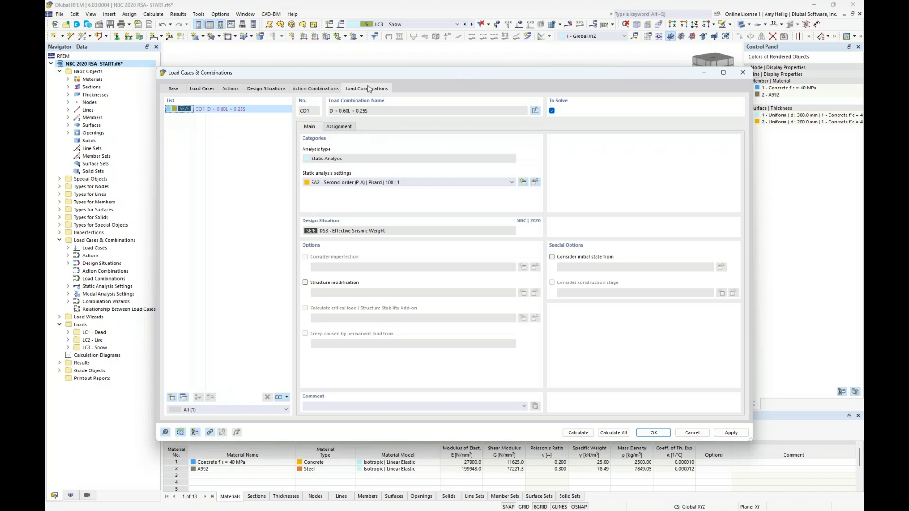
left_click(348, 128)
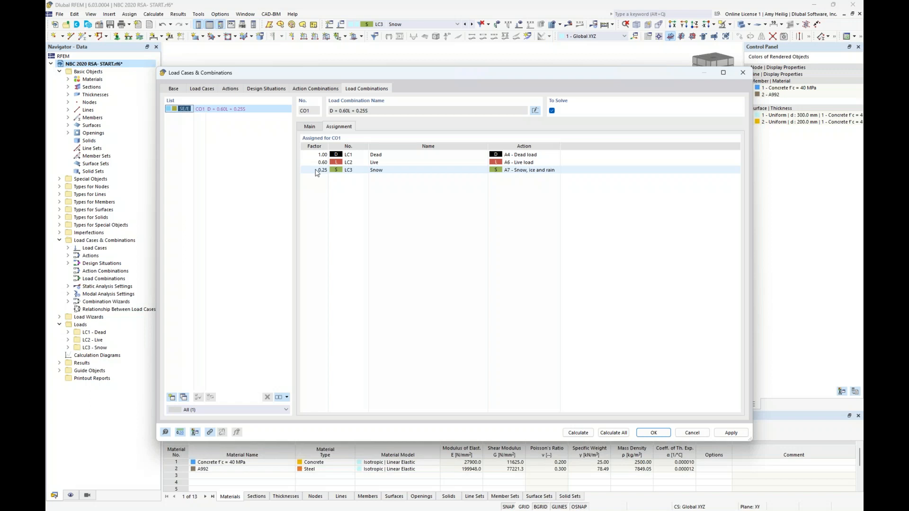
- Set the Modal Analysis load case to import masses from CO1 - D + 0.60L + 0.25S, and calculate it
left_click(207, 90)
left_click(239, 133)
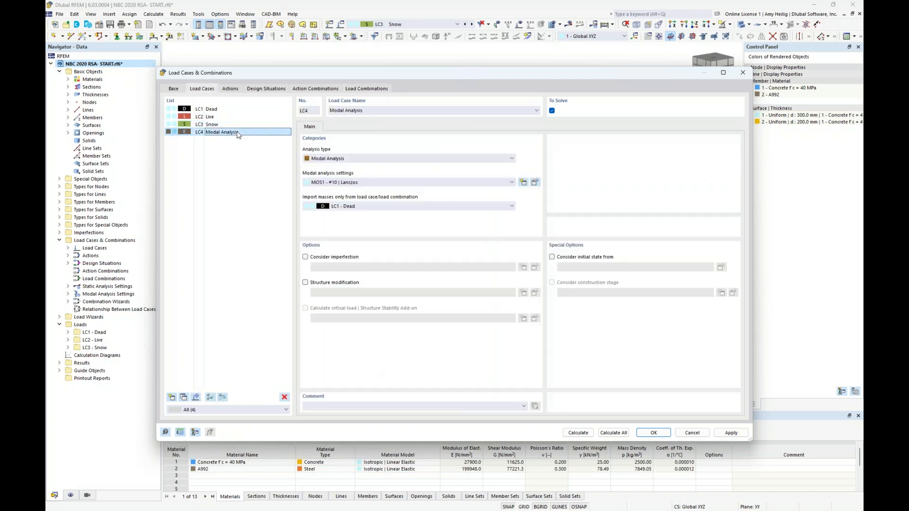
left_click(358, 208)
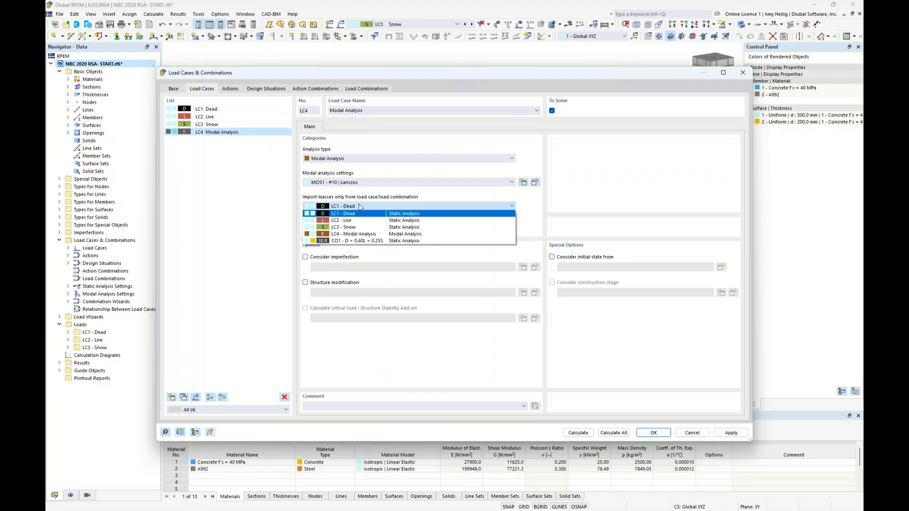
left_click(354, 241)
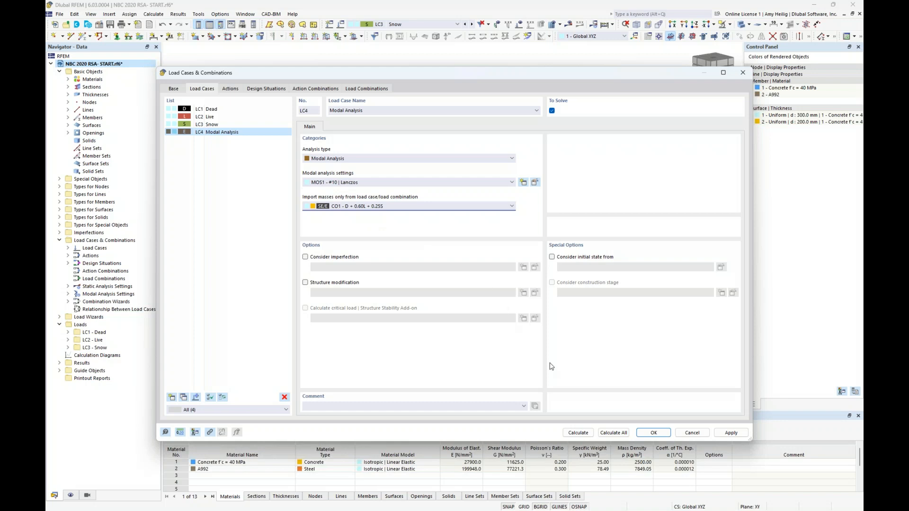
left_click(577, 433)
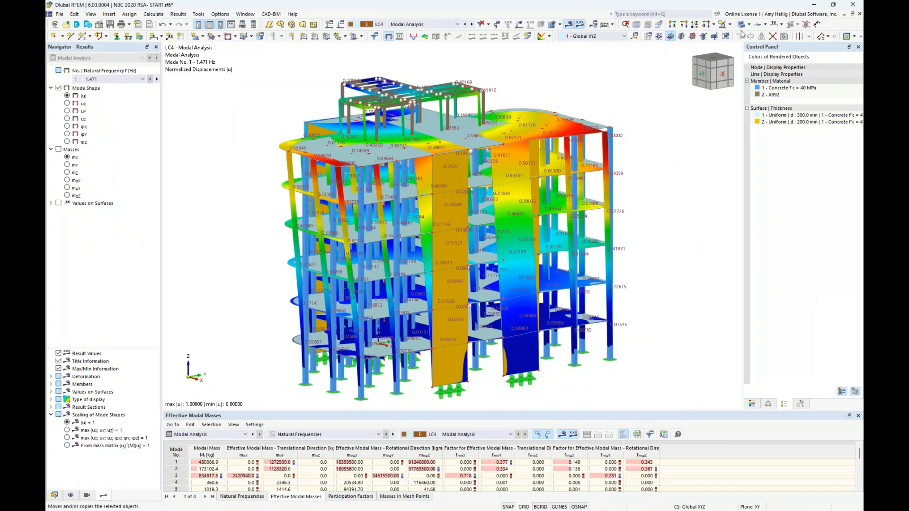
- View mode shapes 2 and 3 on the building, and scale the mode shapes by the maximum of displacements and rotations equal to 1
left_click(741, 26)
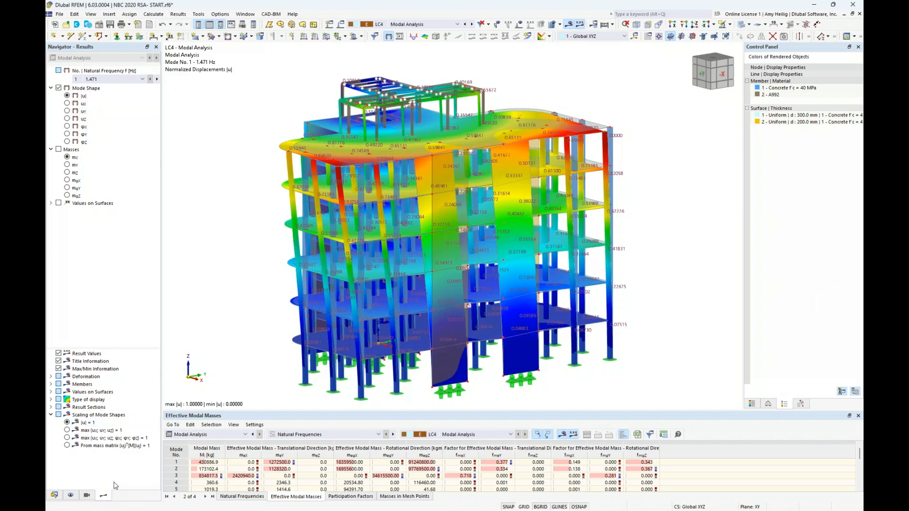
left_click(141, 80)
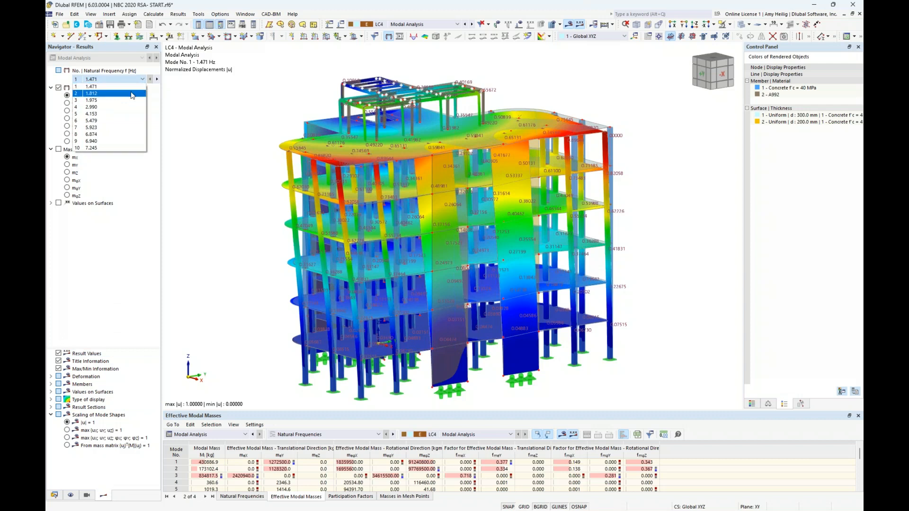
left_click(133, 93)
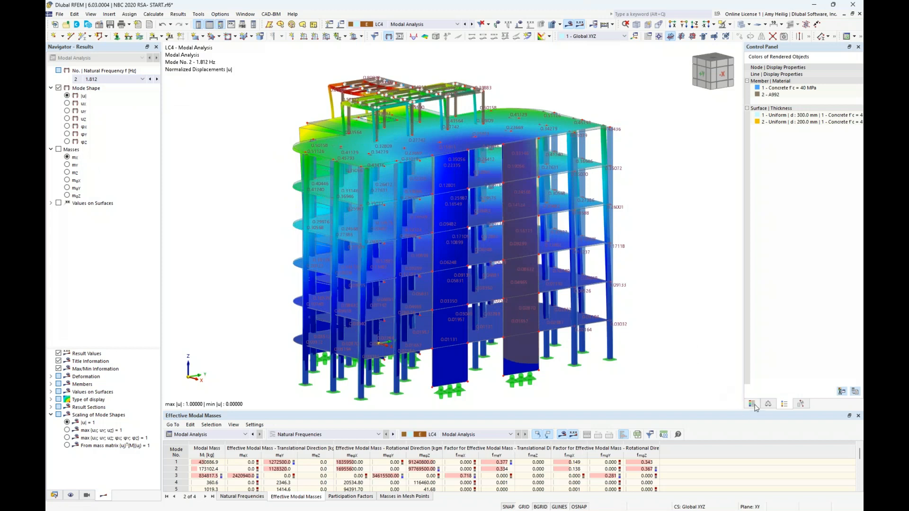
left_click(158, 80)
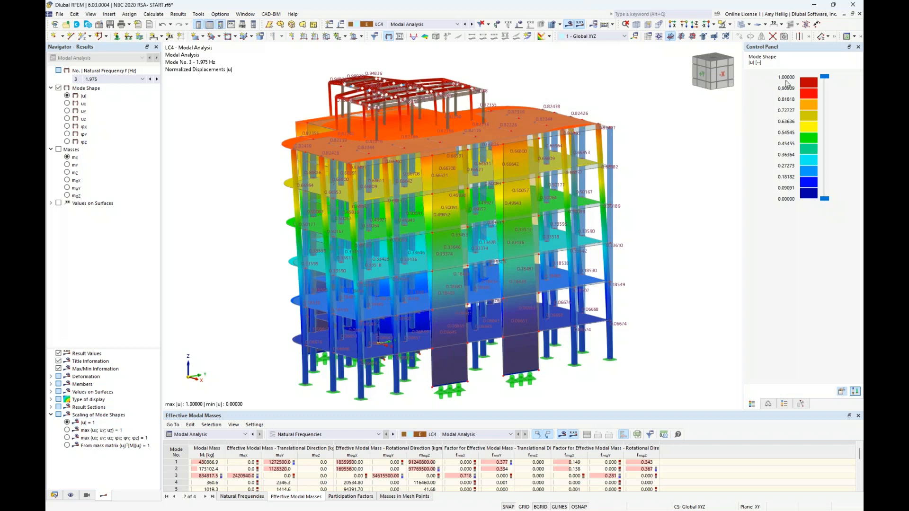
left_click(68, 438)
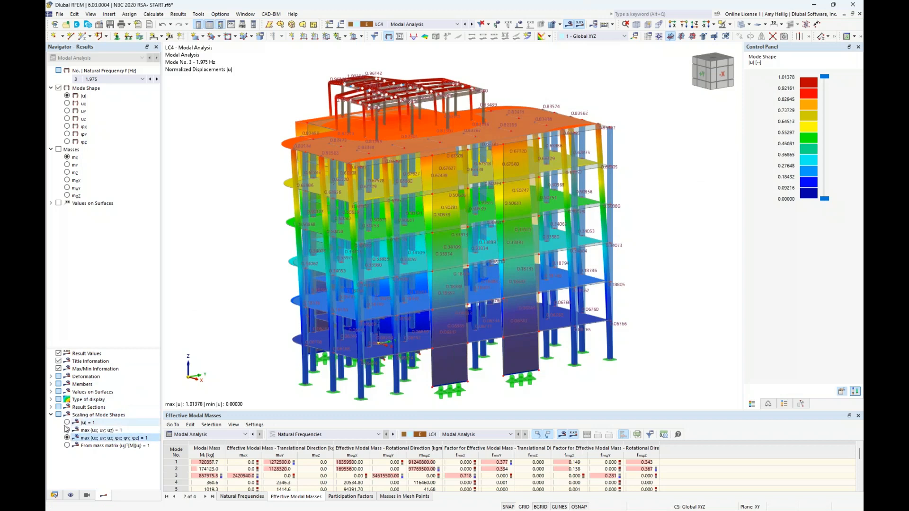
- Scale the mode shapes to |u| = 1, and inspect the mX mass distribution on the building displayed without solid rendering
left_click(67, 422)
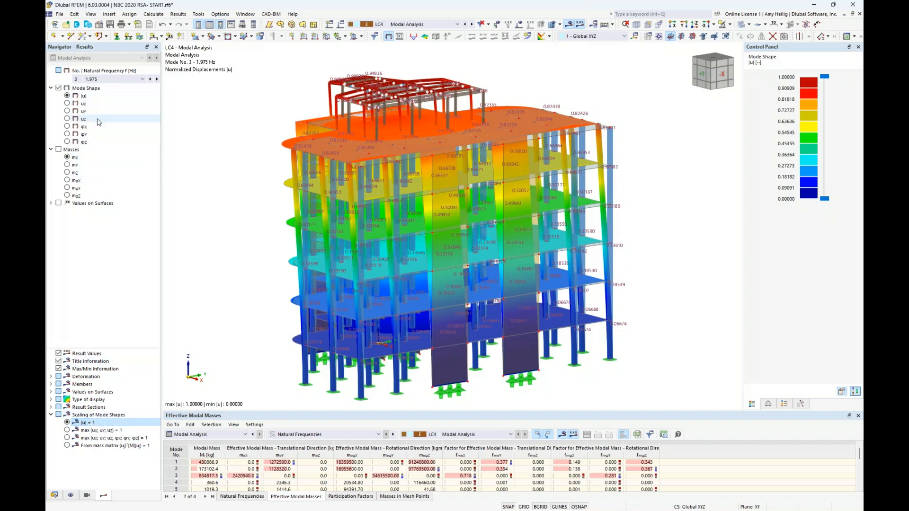
left_click(59, 151)
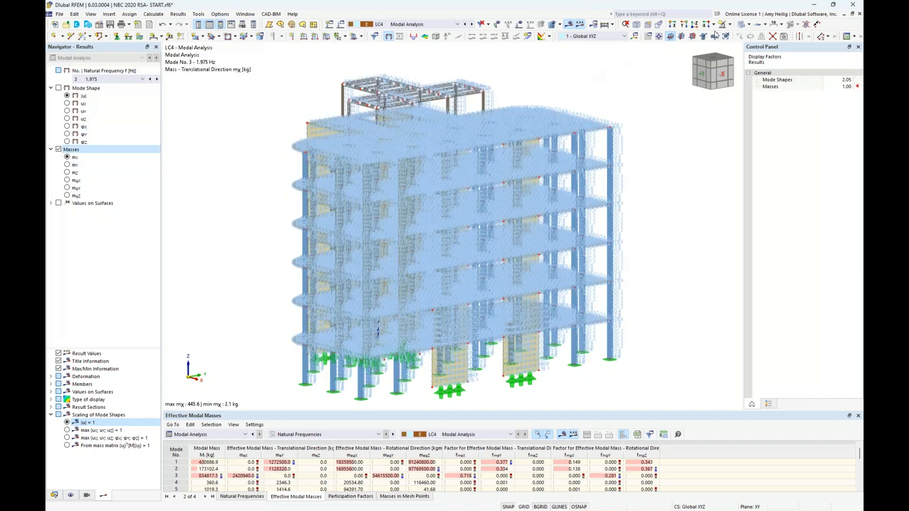
left_click(740, 24)
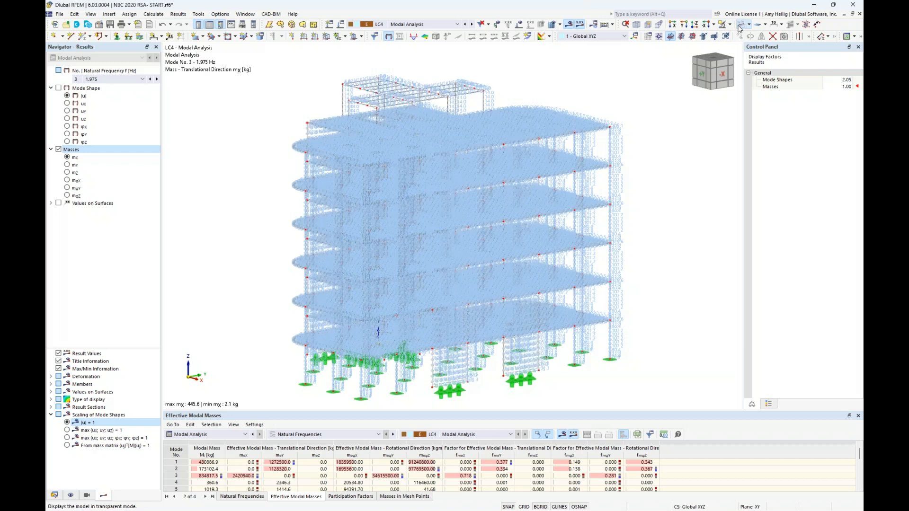
scroll(615, 157, "up", 4)
scroll(615, 157, "up", 5)
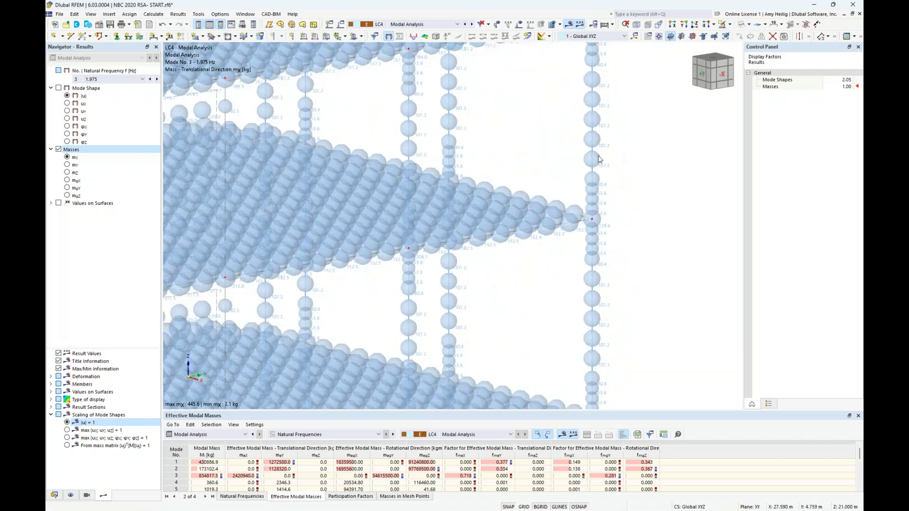
middle_click_drag(619, 179, 605, 234)
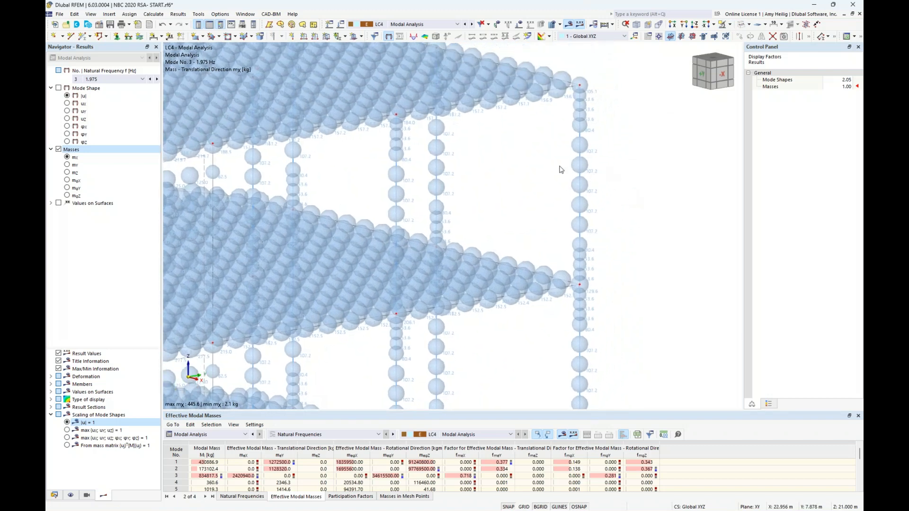
middle_click_drag(530, 198, 615, 215)
scroll(454, 198, "down", 10)
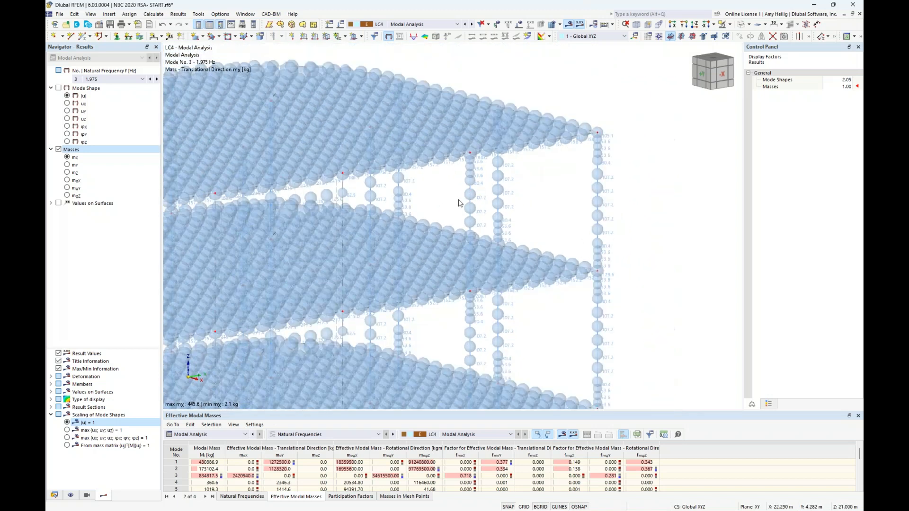
middle_click_drag(454, 226, 554, 167)
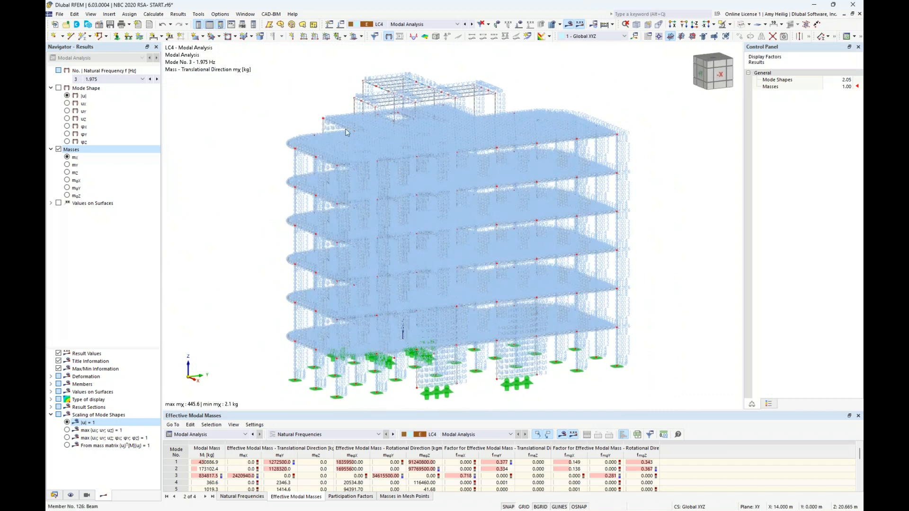
- Display the mode shape on the building in place of the masses, and enlarge the results table to show all ten modes
left_click(59, 88)
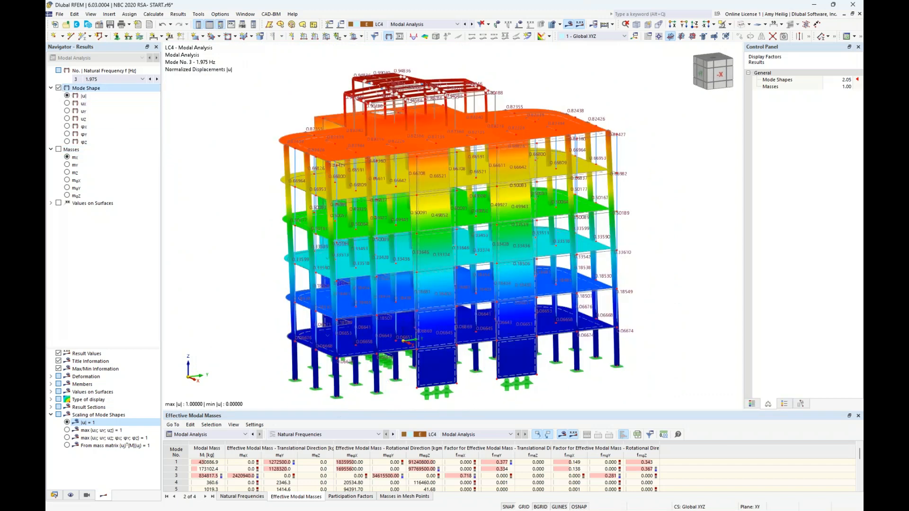
left_click_drag(337, 411, 351, 320)
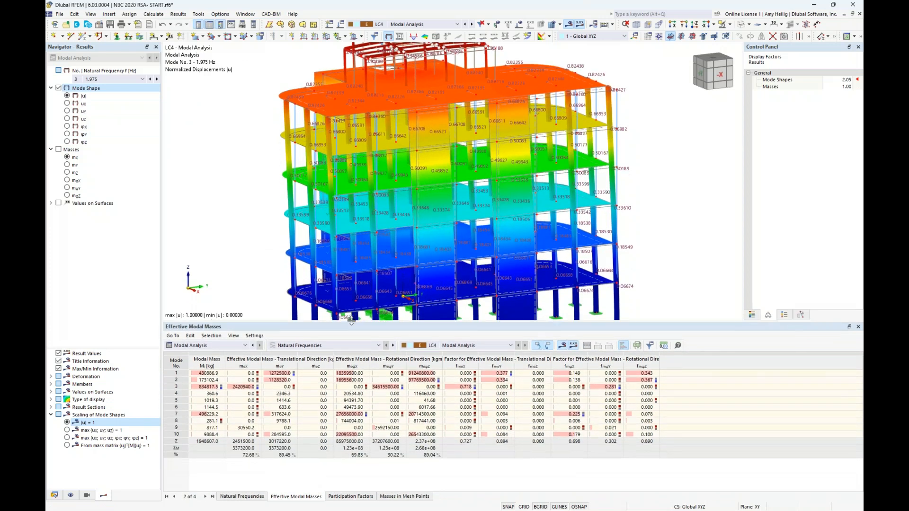
scroll(258, 210, "down", 2)
middle_click_drag(256, 227, 294, 201)
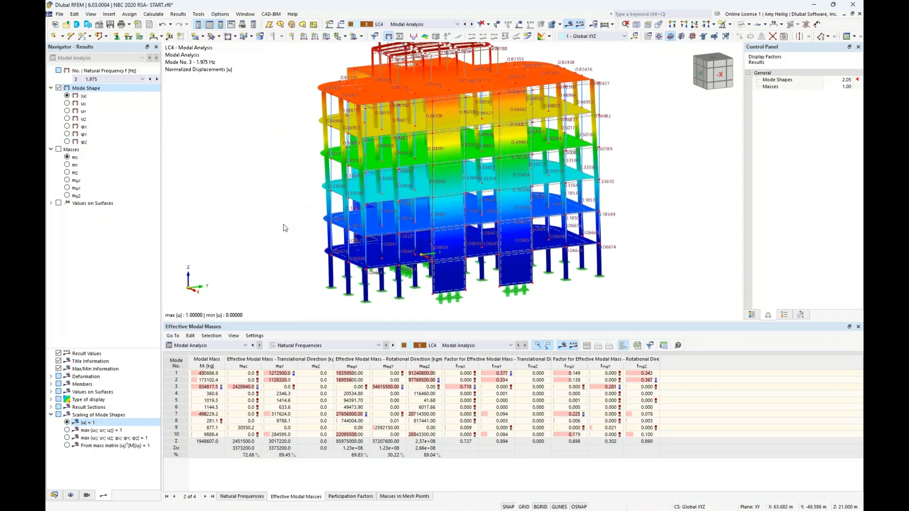
- Review the eigenvalues, natural frequencies and periods of modes 1 to 3 in the Natural Frequencies table
left_click(206, 346)
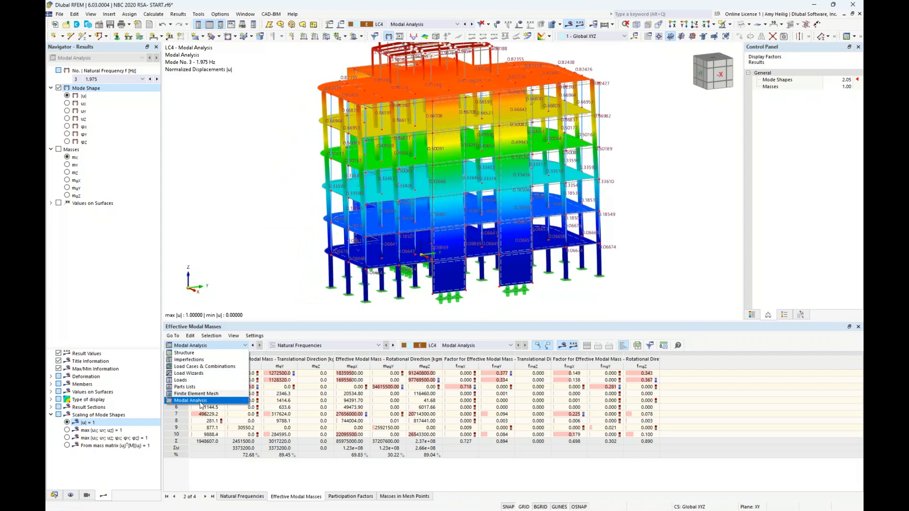
left_click(250, 483)
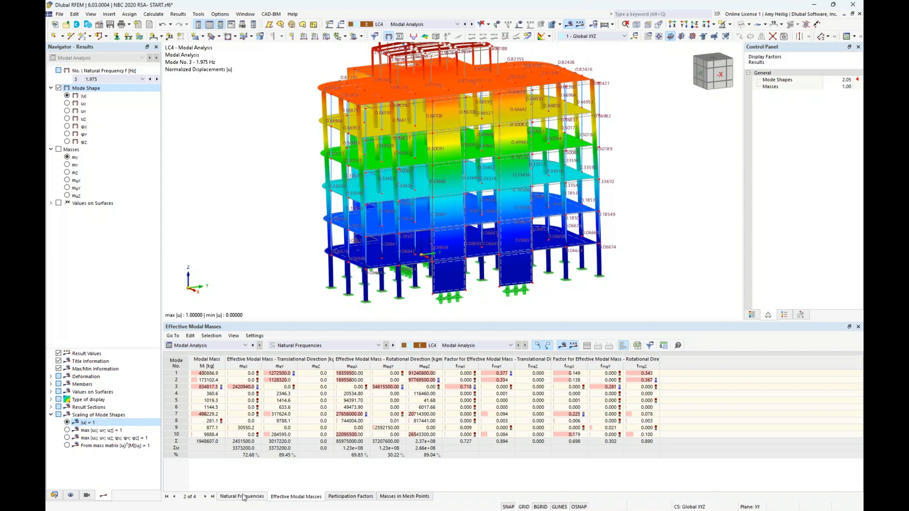
left_click(242, 498)
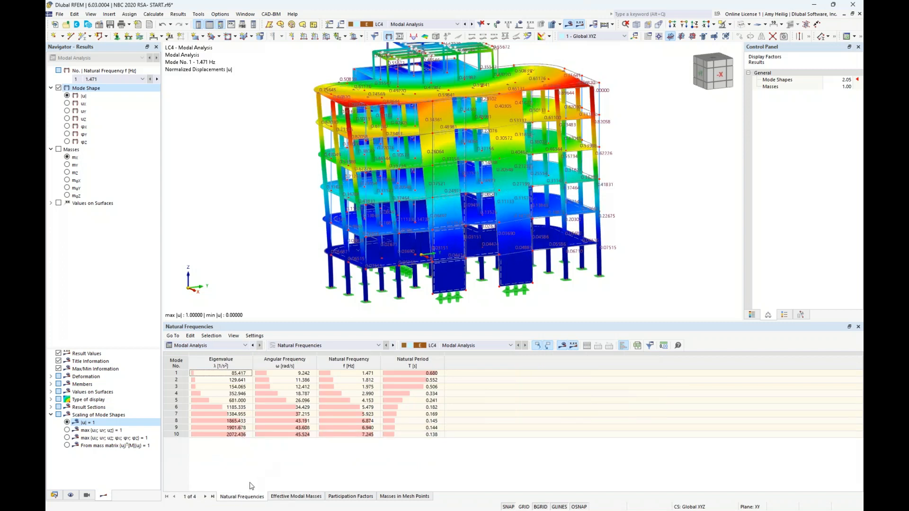
left_click(227, 374)
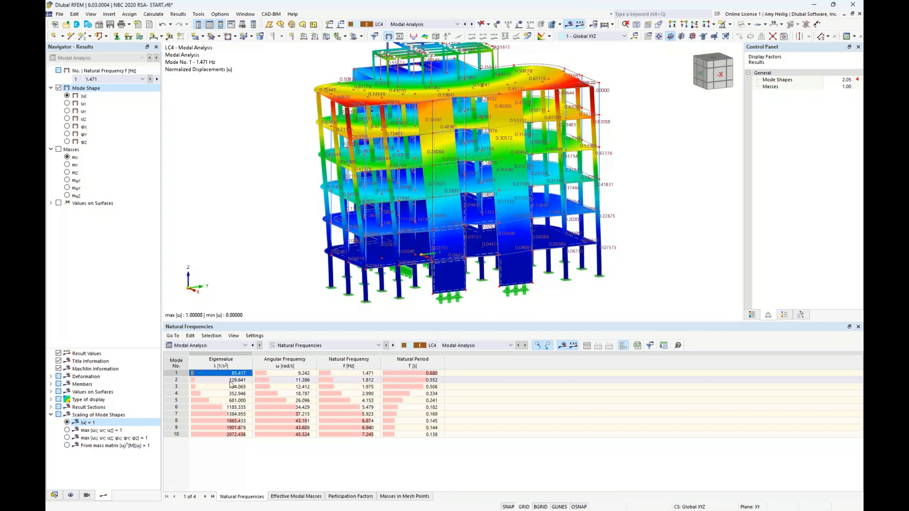
left_click(231, 380)
left_click(231, 387)
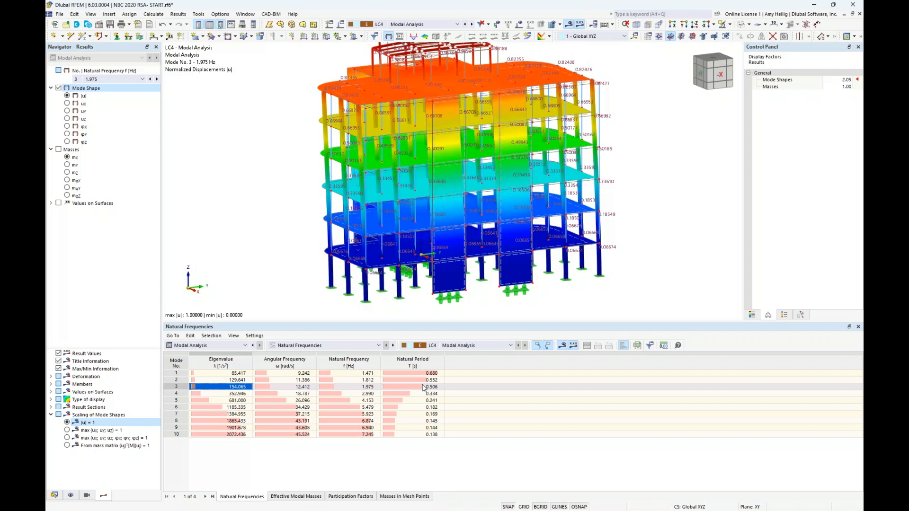
- Review the translational effective modal masses of mode 1 in Y and mode 3 in X together with their mode shapes
left_click(300, 499)
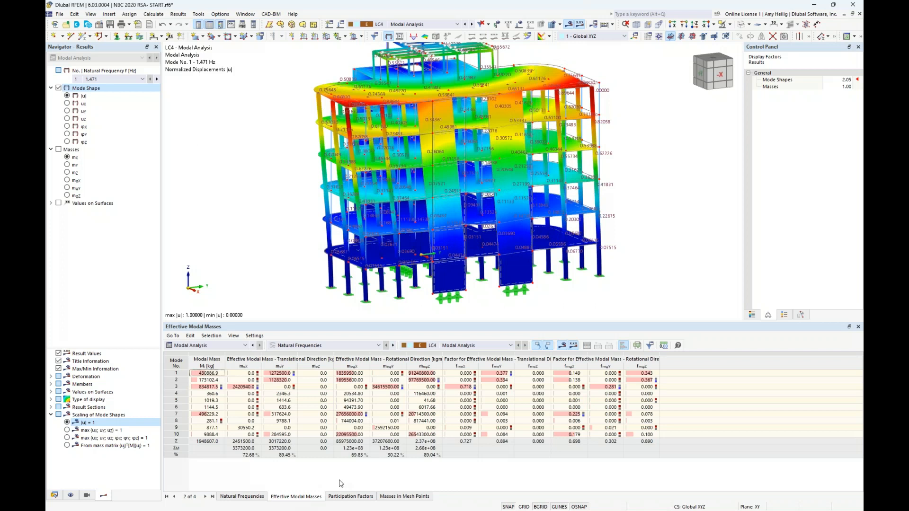
left_click(280, 376)
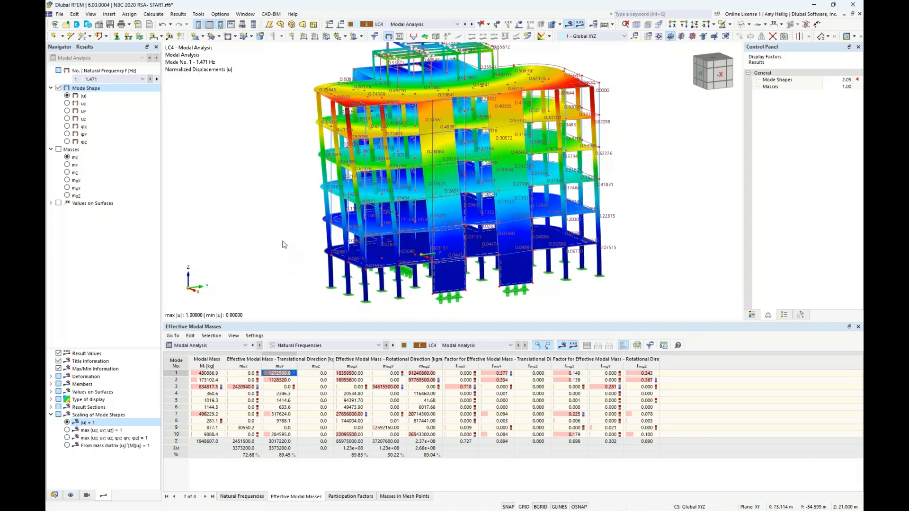
scroll(283, 243, "down", 1)
left_click(245, 387)
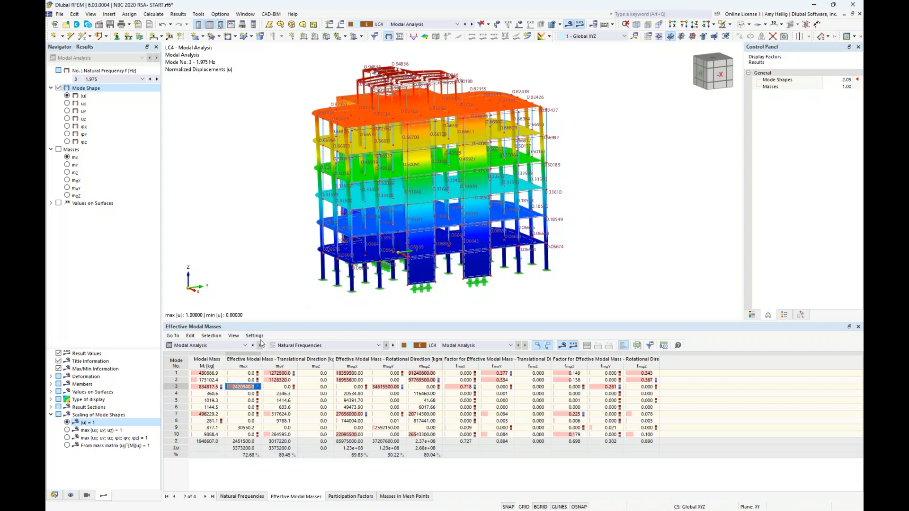
- Examine the deformation of the rooftop frame in mode shapes 4, 5 and 6, then view the whole building along the X-axis
left_click(235, 394)
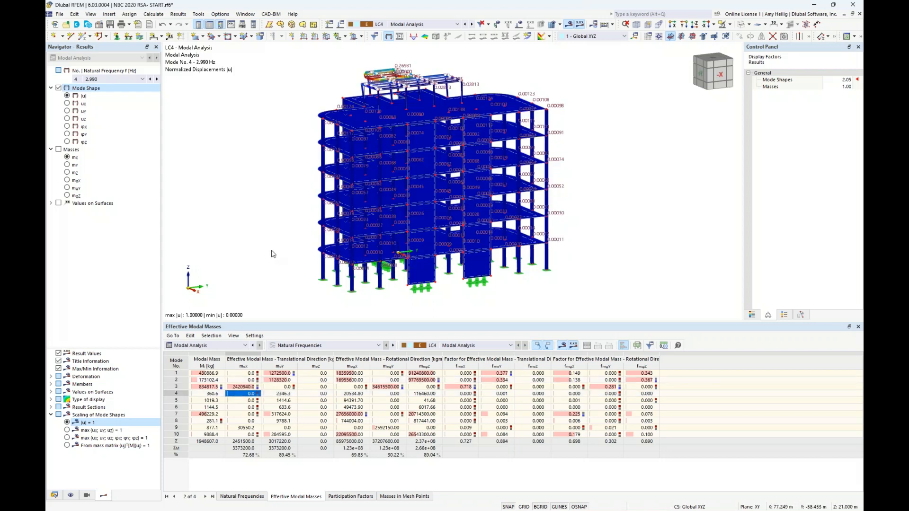
middle_click_drag(256, 209, 284, 213, "ctrl")
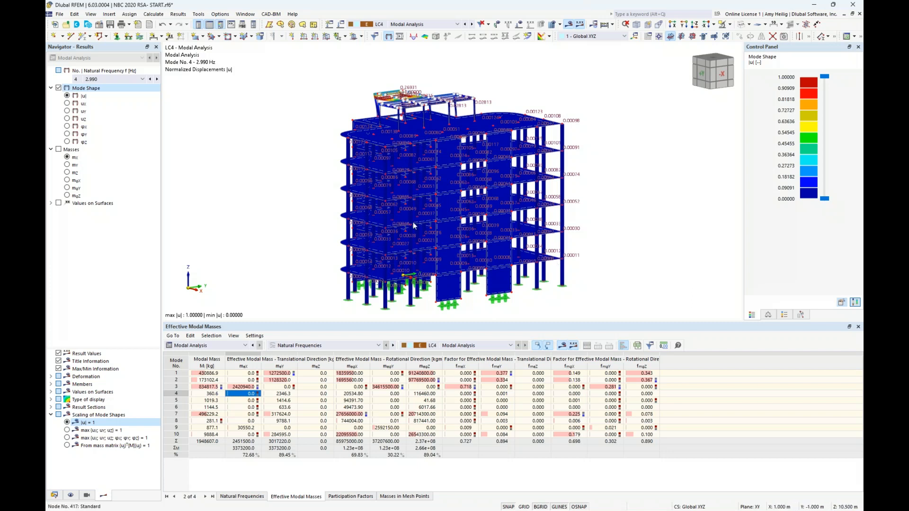
scroll(400, 106, "up", 5)
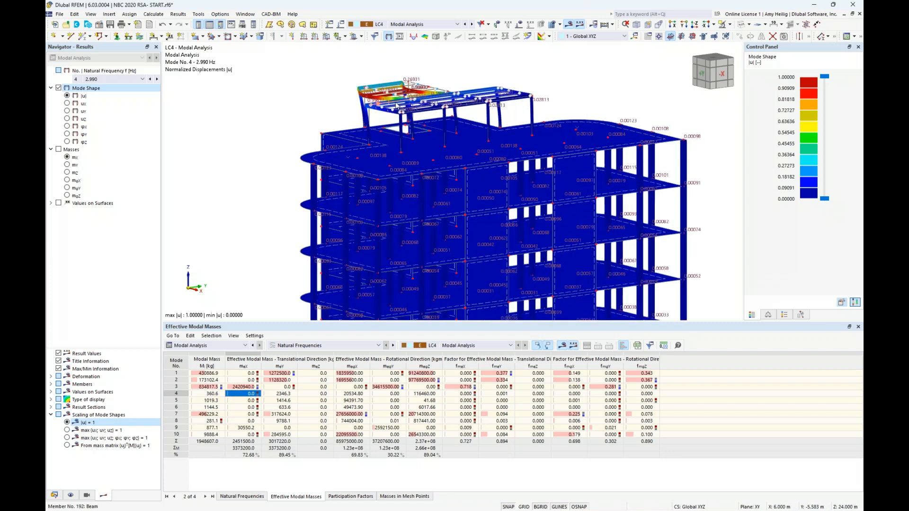
middle_click_drag(318, 124, 342, 121)
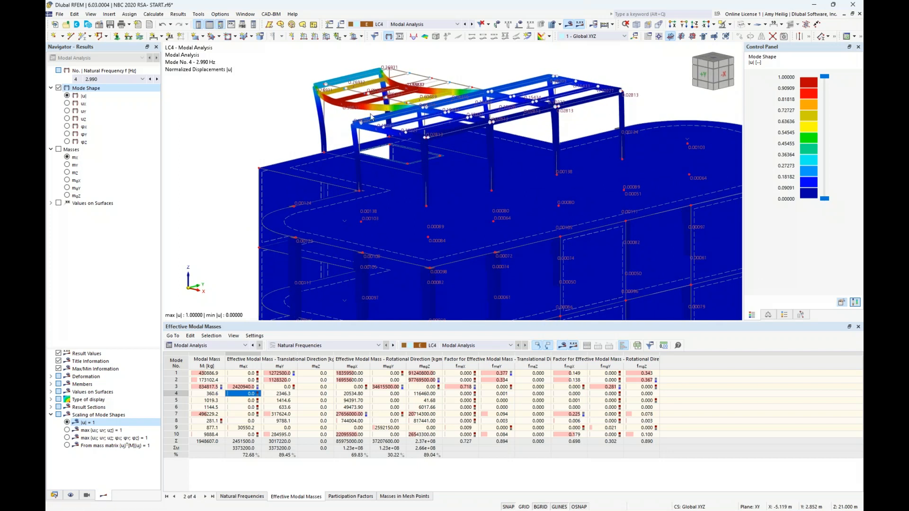
left_click(243, 402)
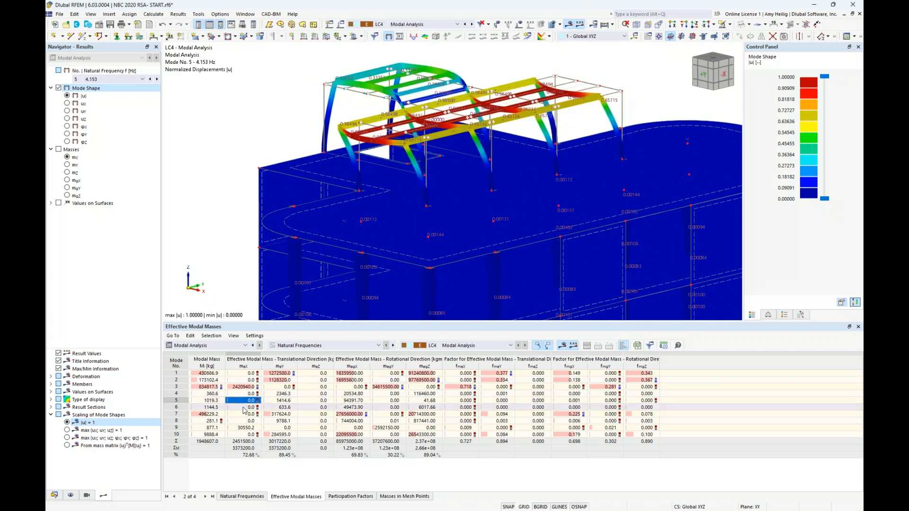
left_click(244, 409)
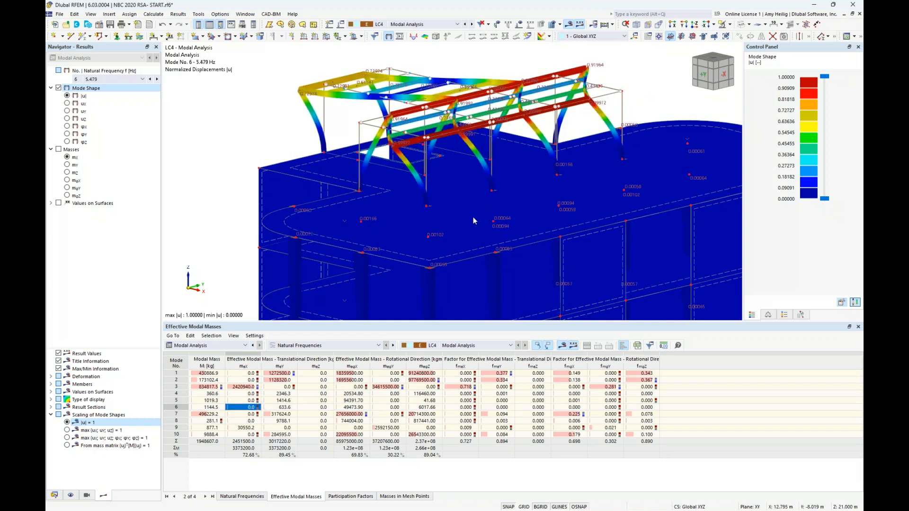
scroll(515, 123, "down", 5)
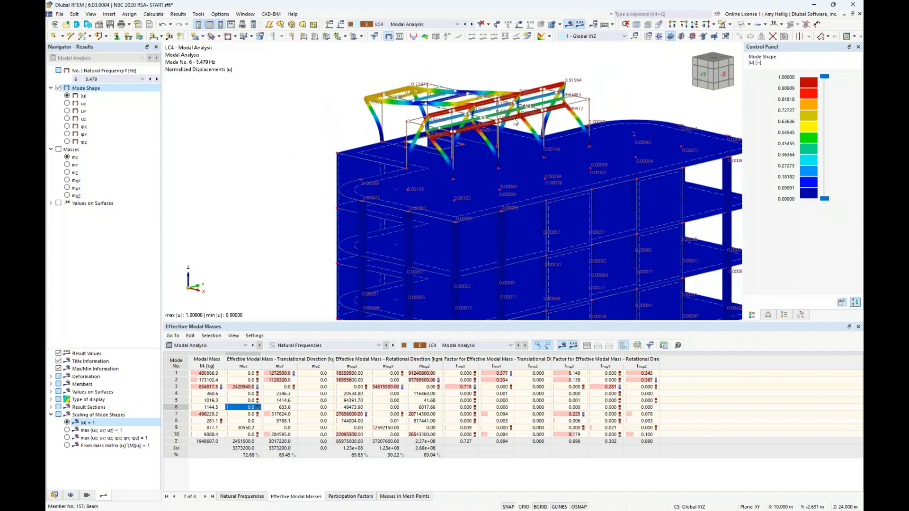
middle_click_drag(502, 258, 453, 227)
key("ctrl+shift+x")
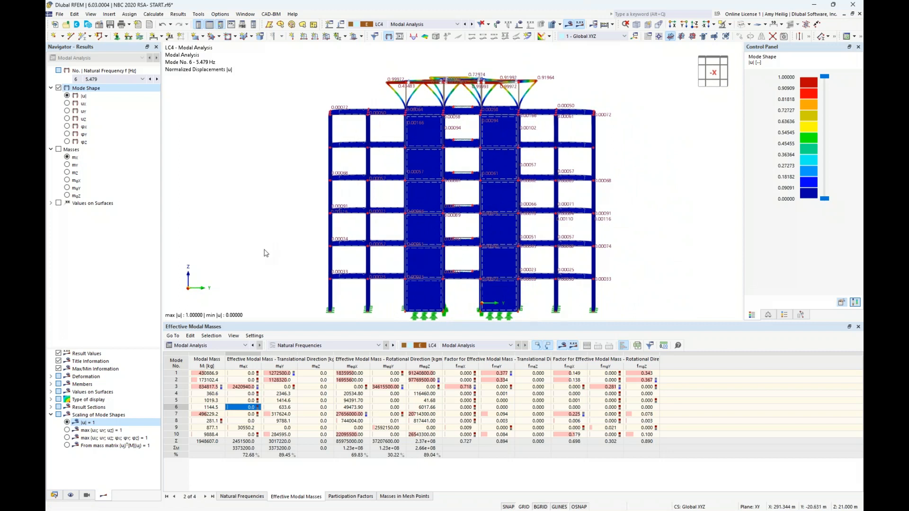
- Set Neglect Masses to User-Defined in modal analysis settings MOS1 of the Modal Analysis load case, and show the list of neglected objects
left_click(341, 24)
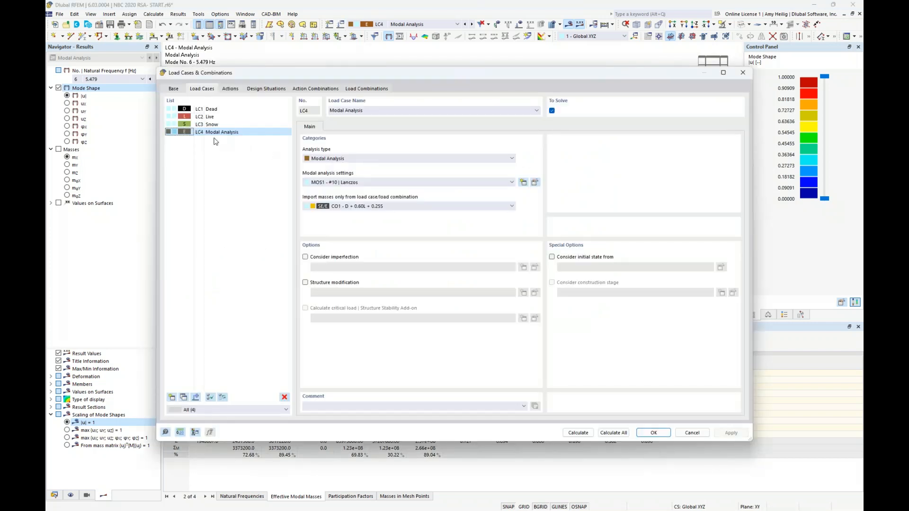
left_click(536, 183)
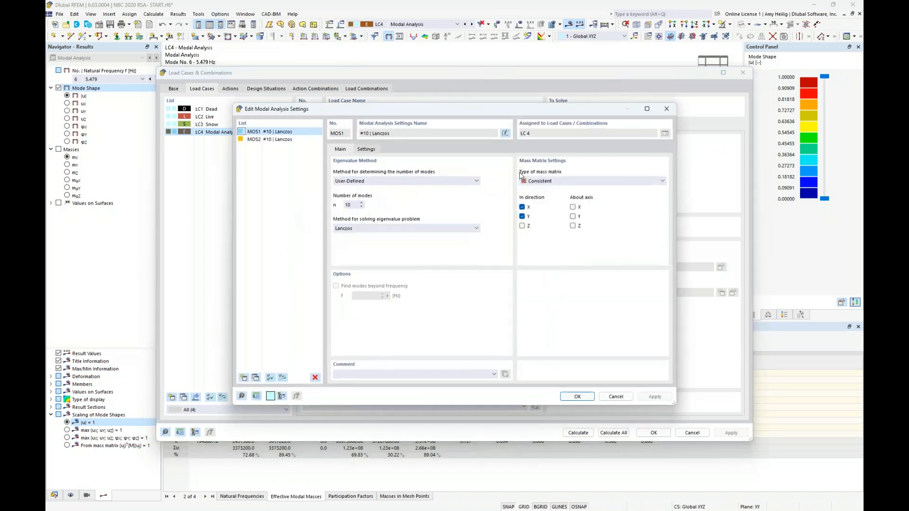
left_click(373, 151)
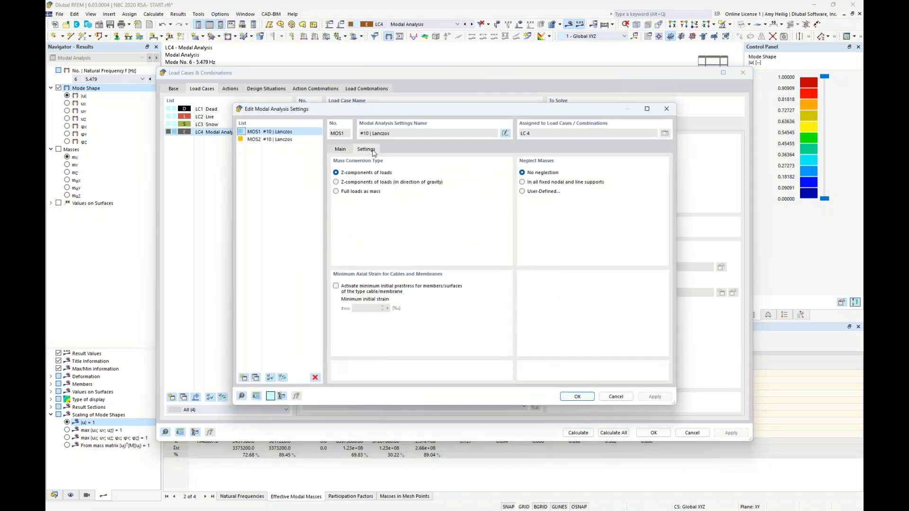
left_click(523, 192)
left_click(404, 151)
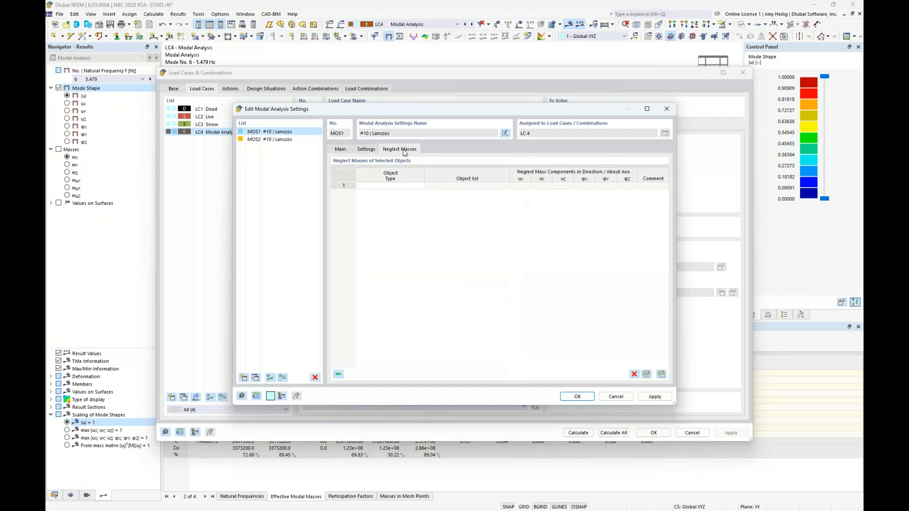
- Add a Member entry to the neglected masses of modal analysis settings MOS1
left_click(409, 188)
left_click(421, 188)
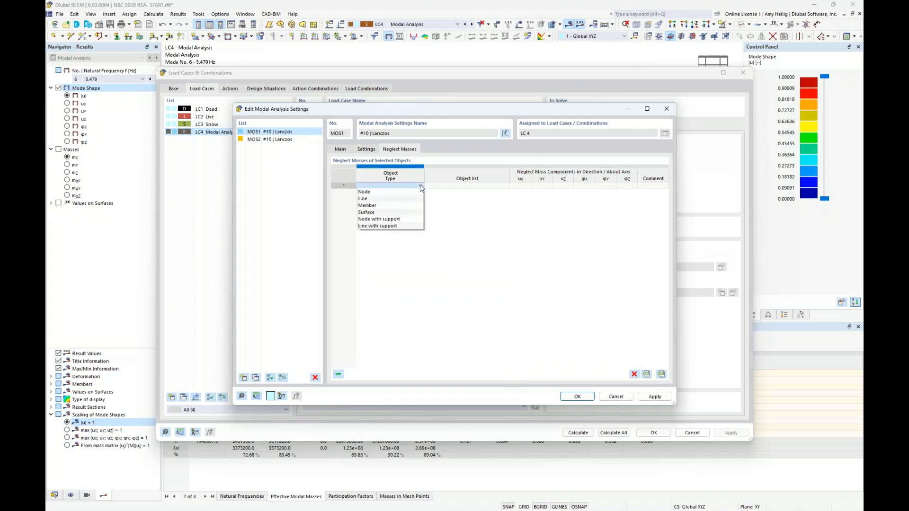
left_click(410, 206)
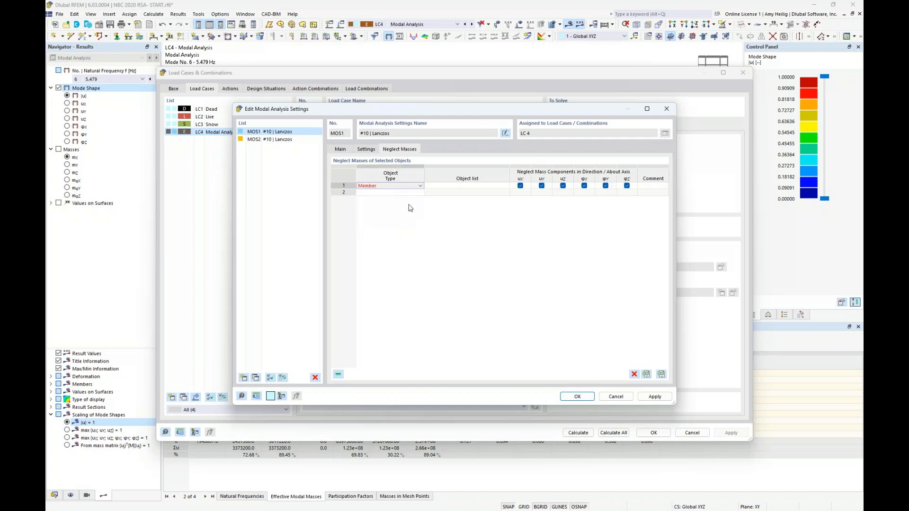
- Assign all rooftop frame members (149,150,155-158,160,172-205) to the neglected masses entry, and accept the settings with deletion of the existing results
left_click(474, 186)
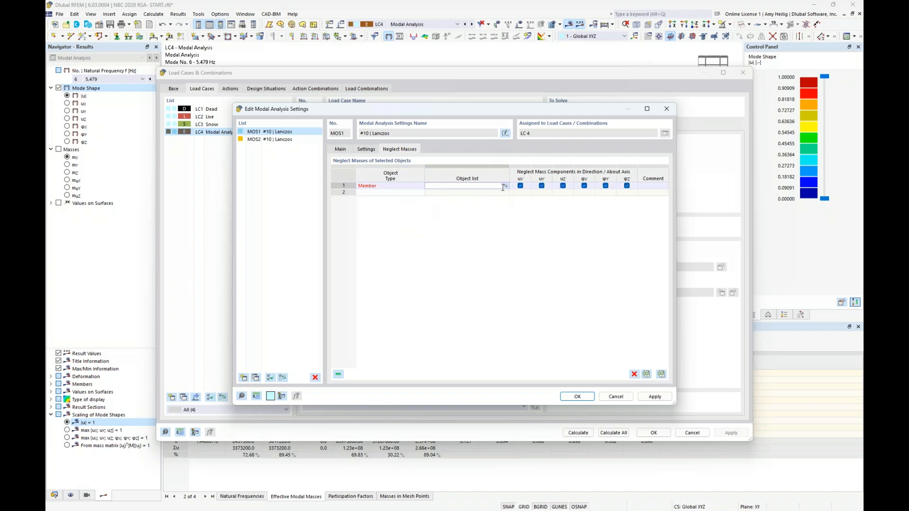
left_click(506, 186)
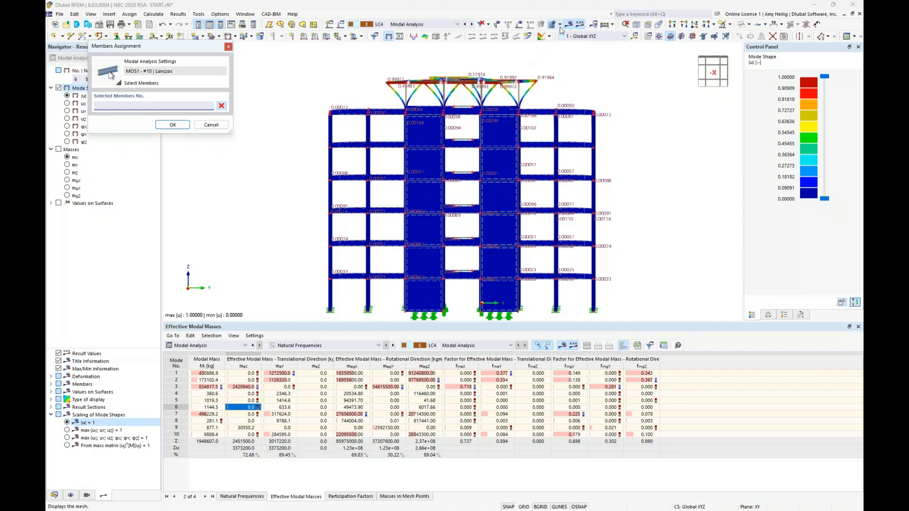
left_click(570, 25)
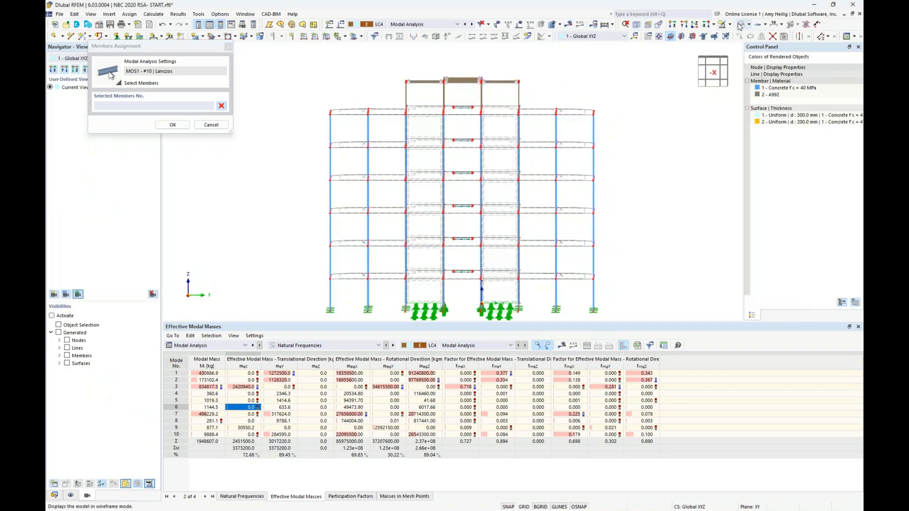
left_click(737, 25)
scroll(472, 87, "up", 5)
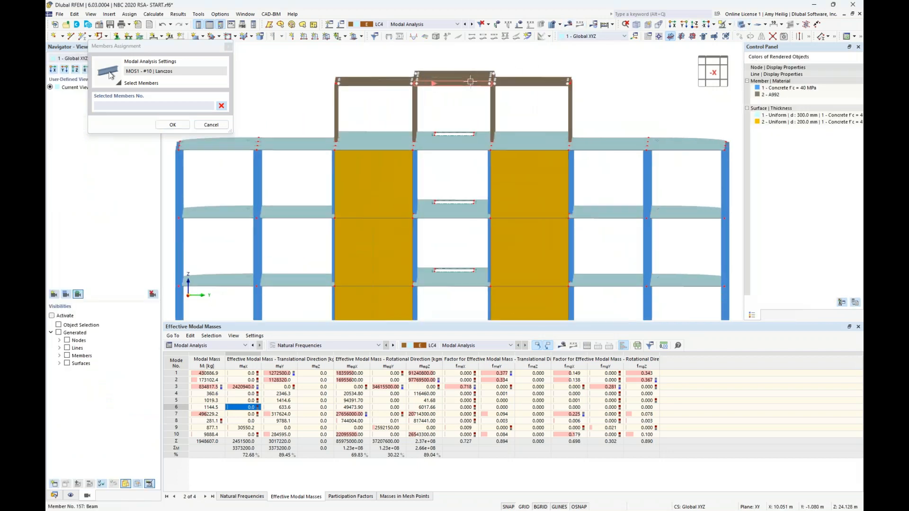
middle_click_drag(532, 130, 556, 175)
left_click_drag(677, 169, 280, 81)
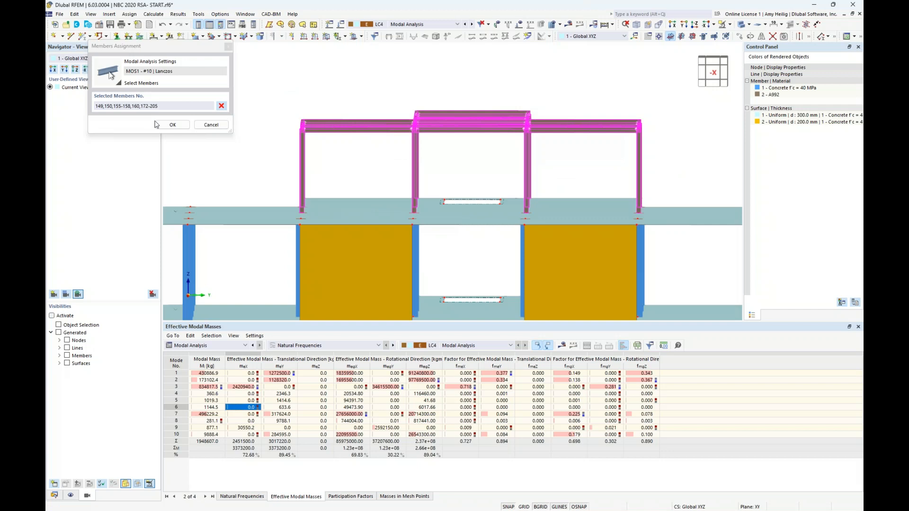
left_click(173, 124)
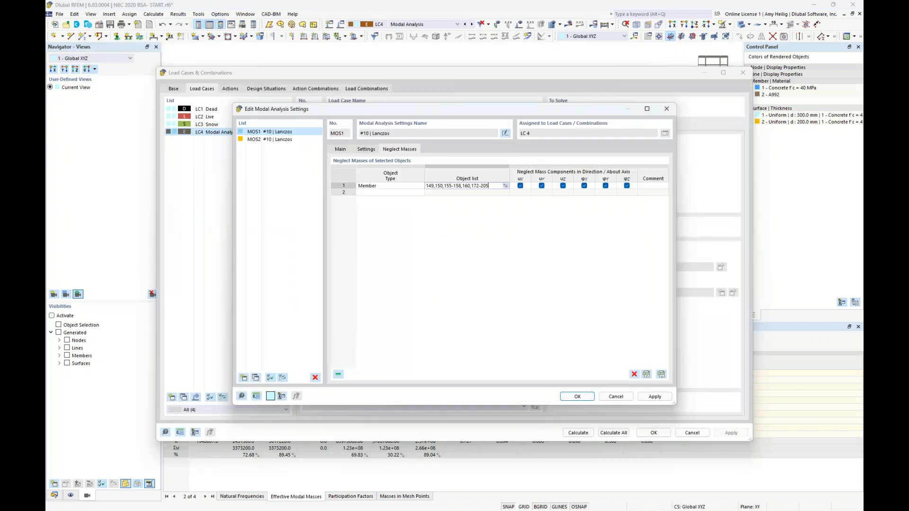
left_click(577, 397)
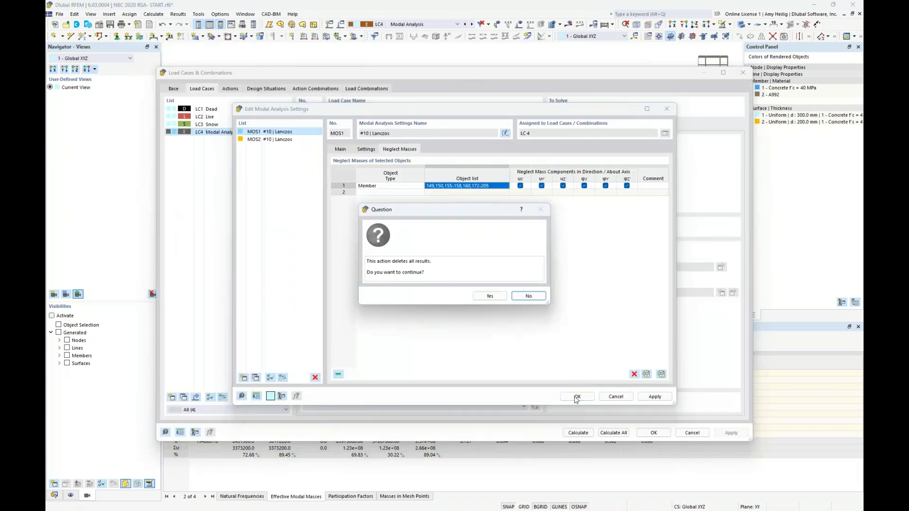
left_click(493, 297)
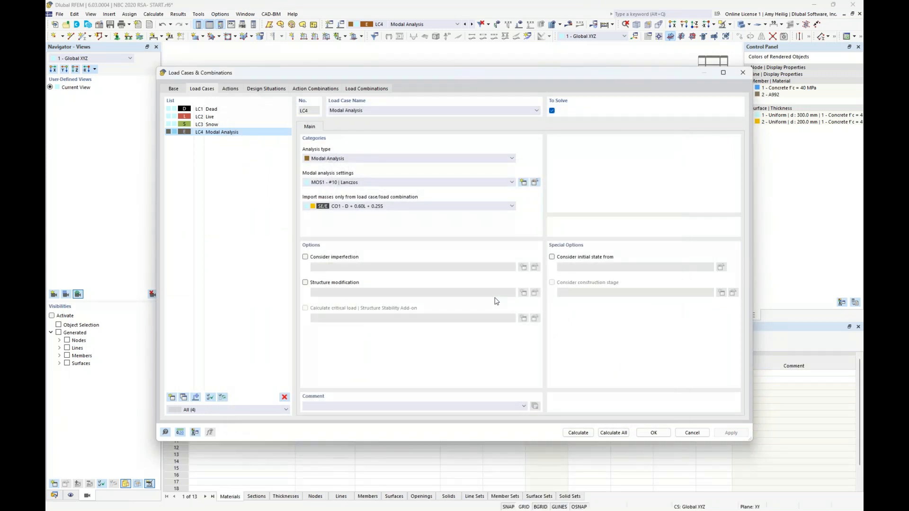
left_click(654, 433)
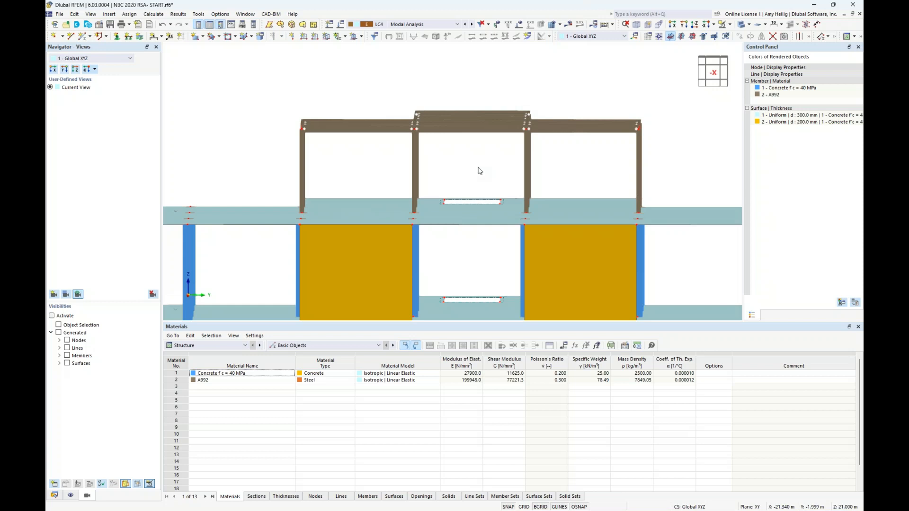
- Show the center of gravity and mass information of all rooftop frame members and create a new node at their center of gravity
left_click_drag(679, 174, 267, 83)
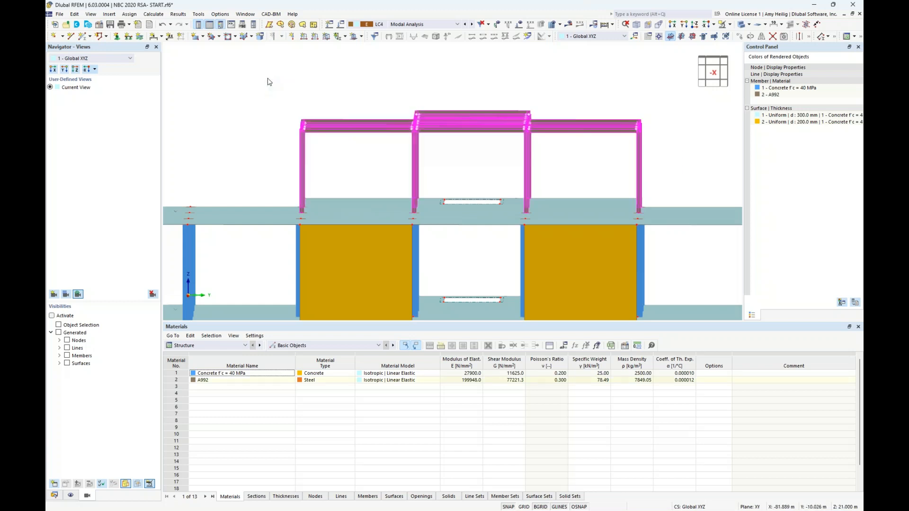
right_click(449, 126)
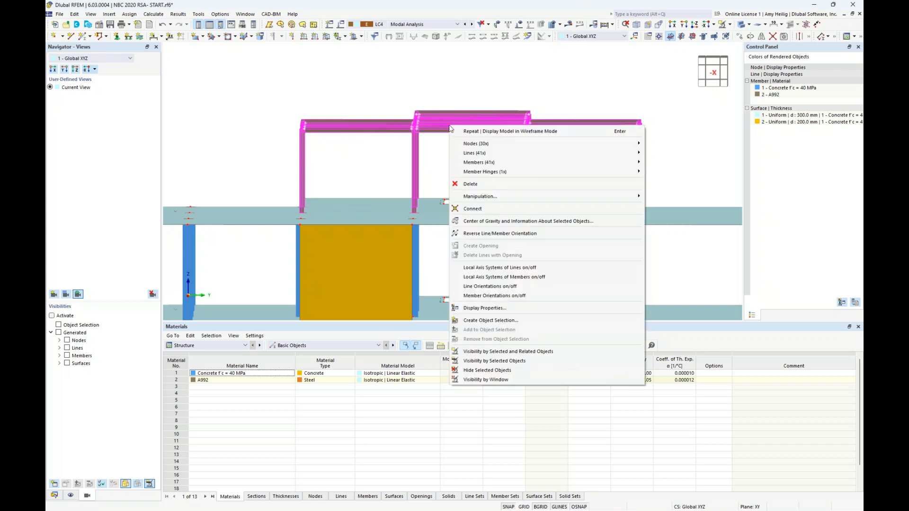
left_click(500, 224)
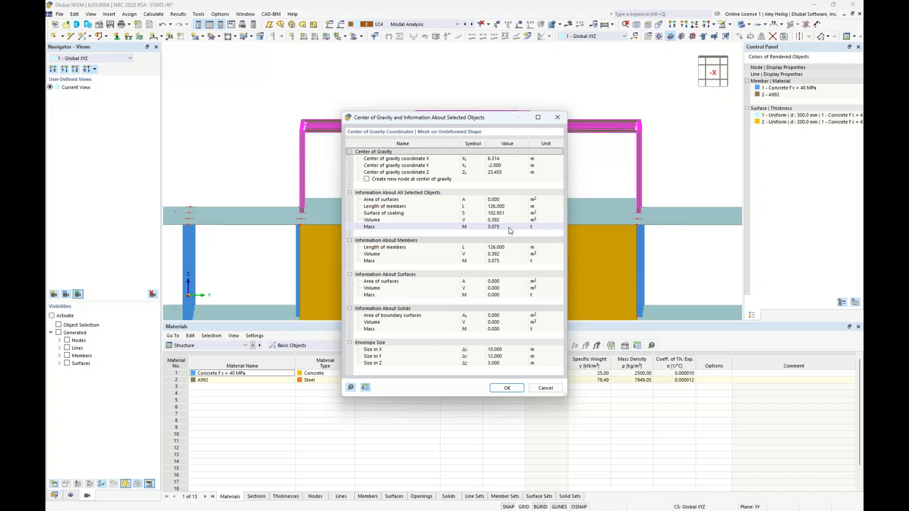
left_click(367, 179)
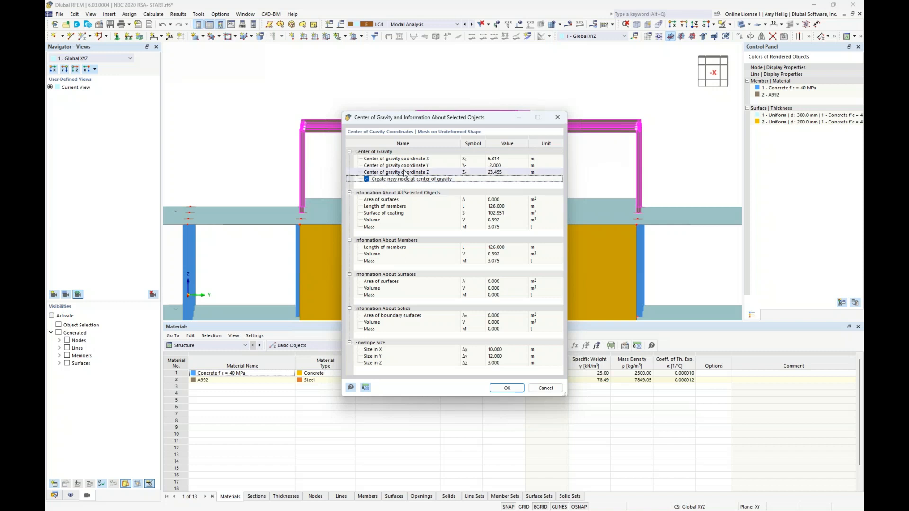
left_click_drag(433, 120, 444, 211)
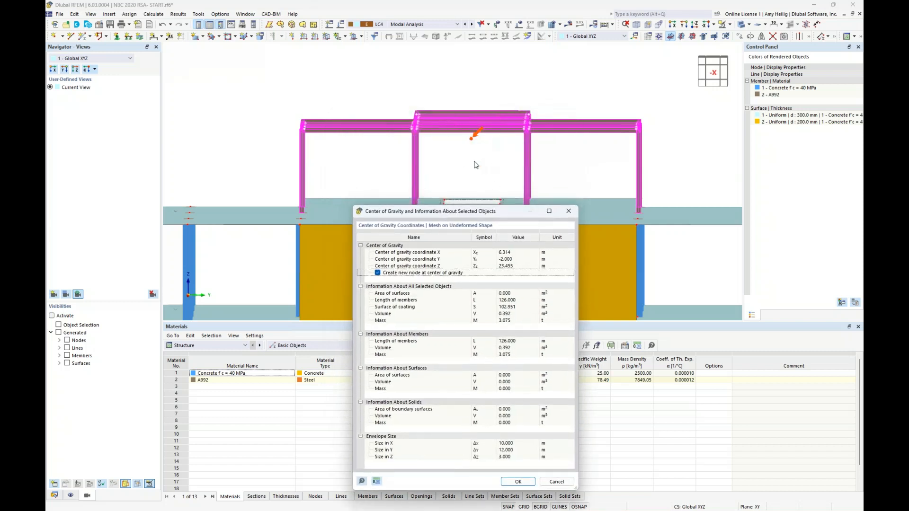
left_click_drag(472, 213, 471, 126)
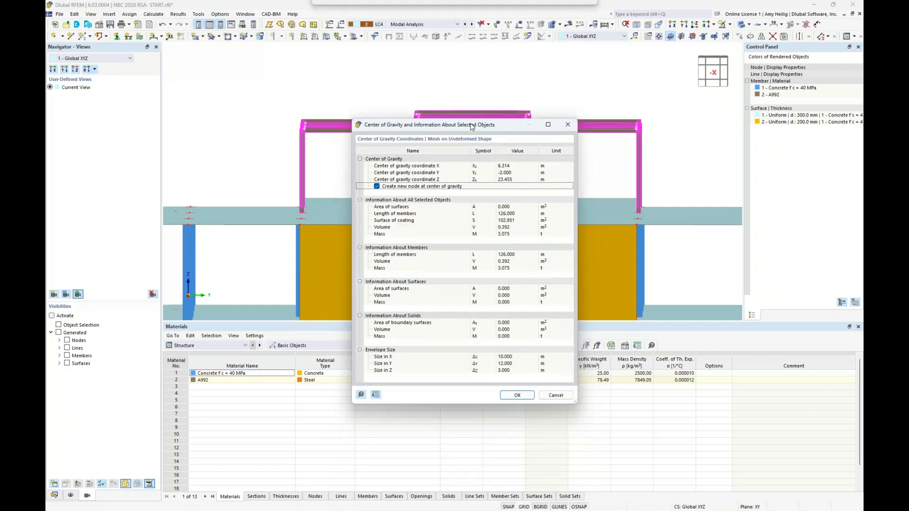
left_click(516, 395)
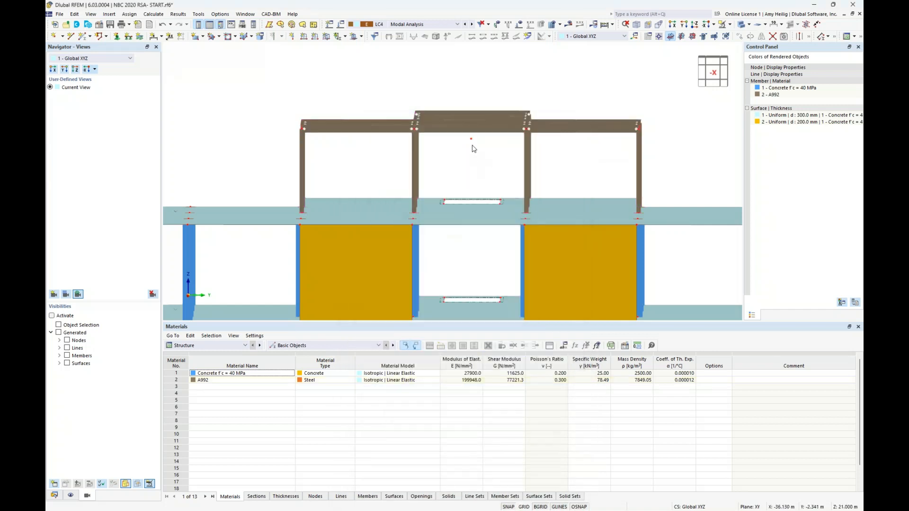
- Set the Z coordinate of the new center-of-gravity node to 21 m to place it on the roof slab
double_click(472, 141)
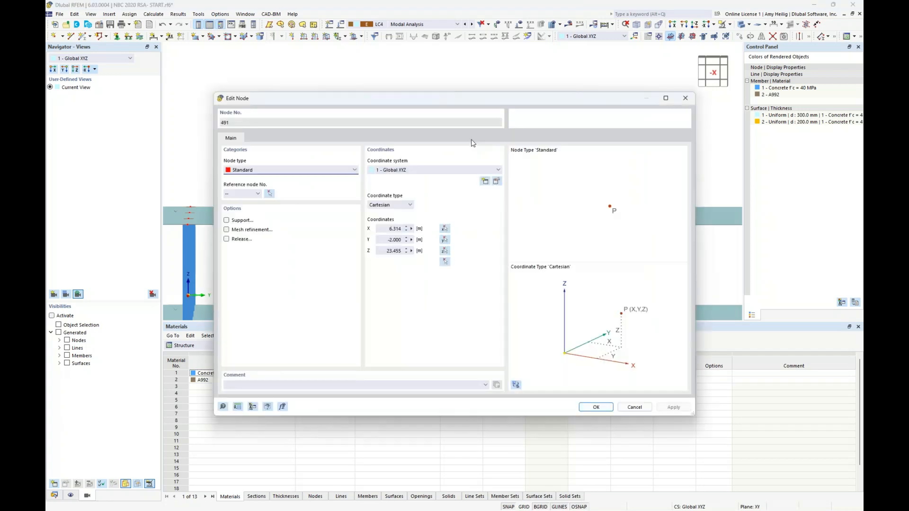
double_click(386, 251)
type("21")
left_click(593, 407)
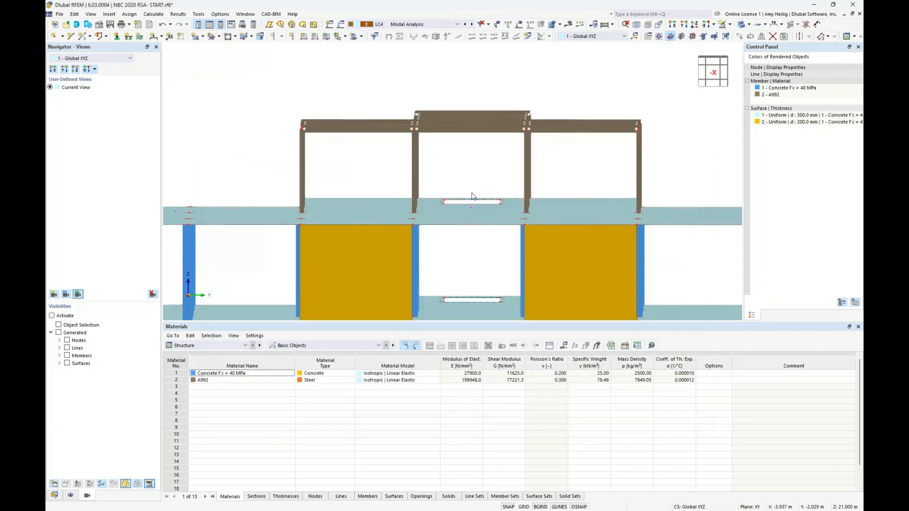
- Add a nodal load of type Mass with 3.075 t to roof node 491 in load case LC1 Dead, accepting deletion of the mesh
mouse_move(470, 210)
scroll(469, 178, "down", 1)
middle_click_drag(465, 175, 480, 178, "ctrl")
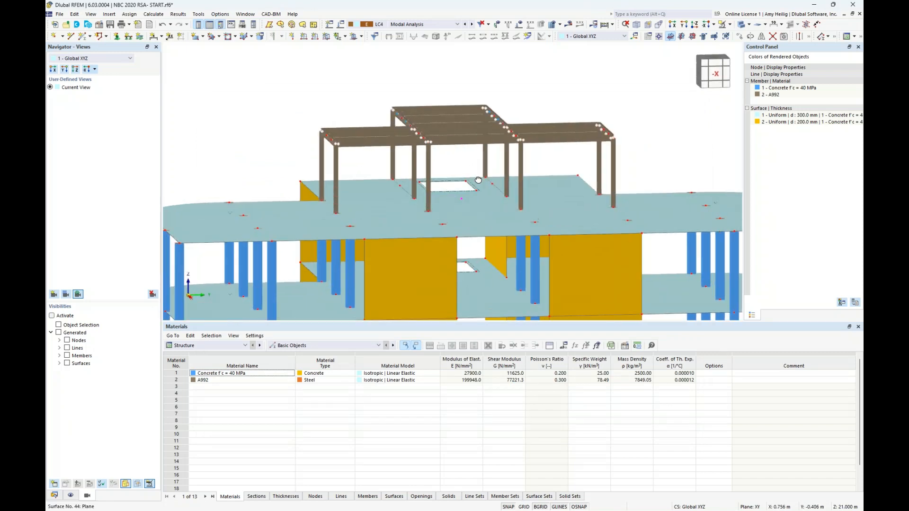
left_click(292, 37)
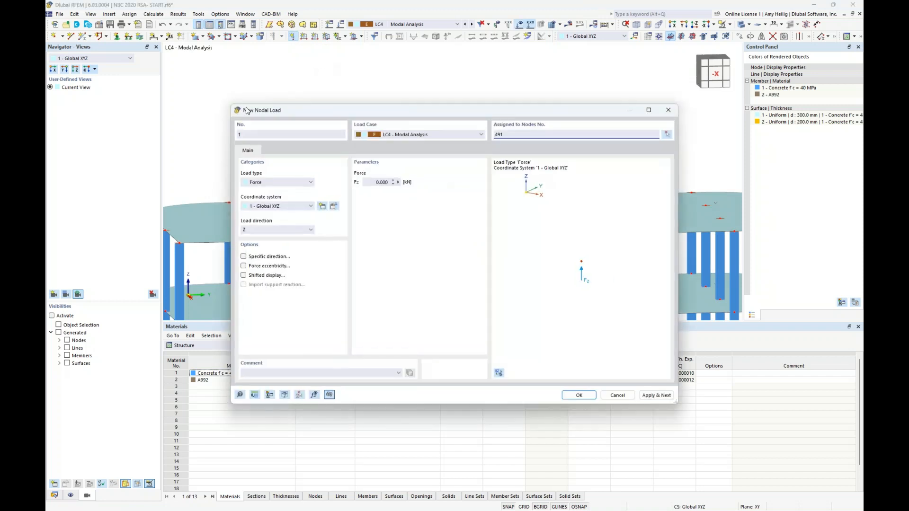
left_click(273, 184)
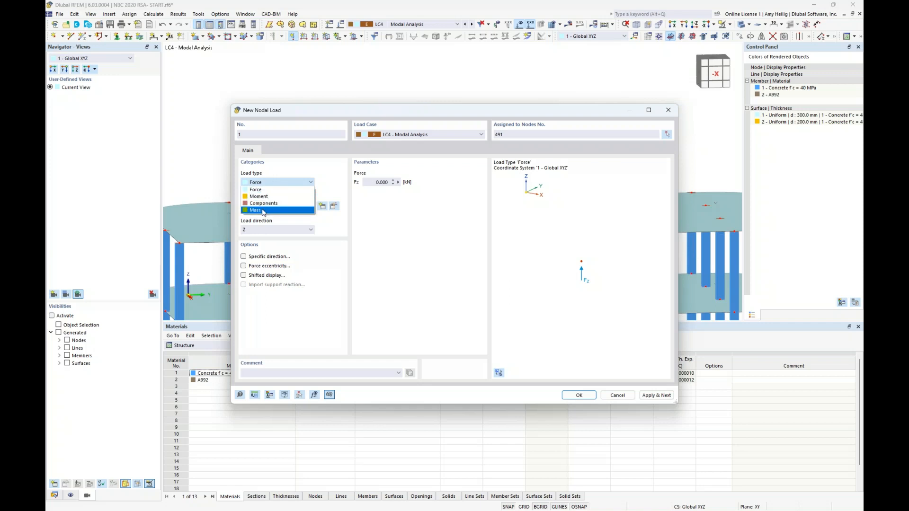
left_click(263, 211)
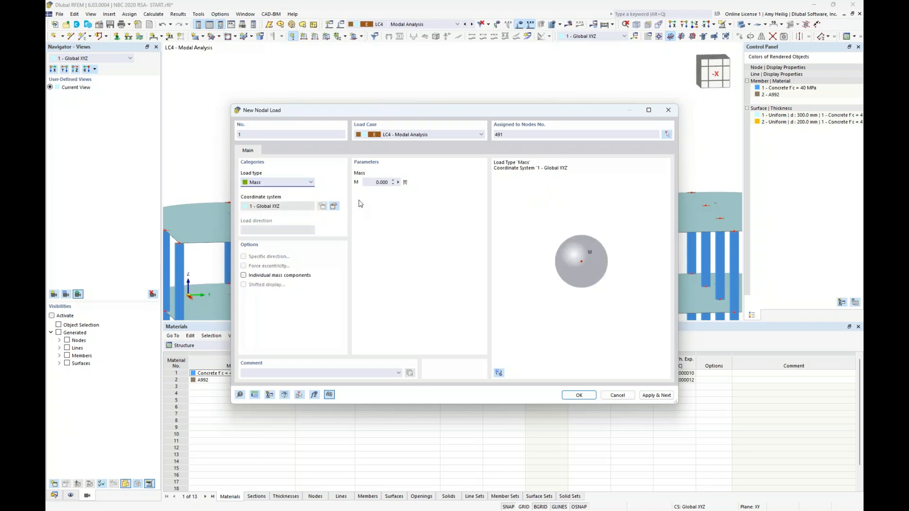
left_click(374, 183)
type("3.075")
left_click(474, 136)
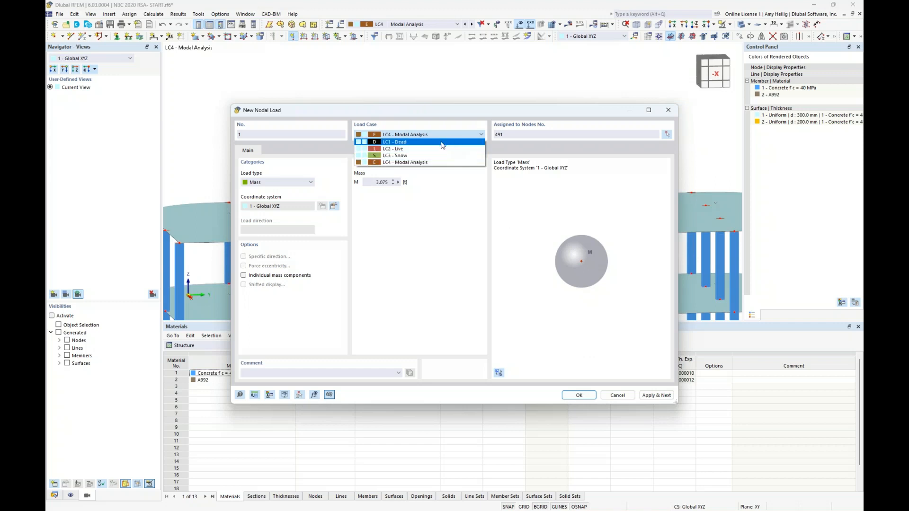
left_click(442, 144)
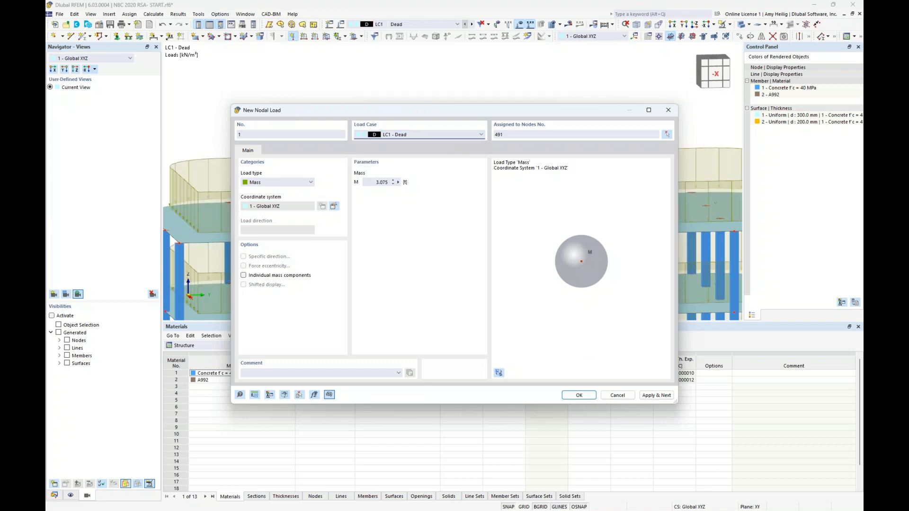
left_click(578, 396)
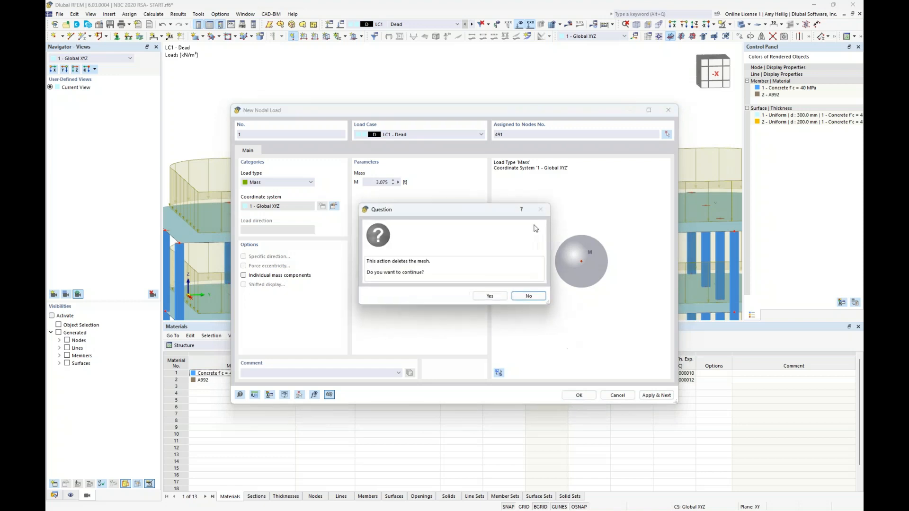
left_click(490, 296)
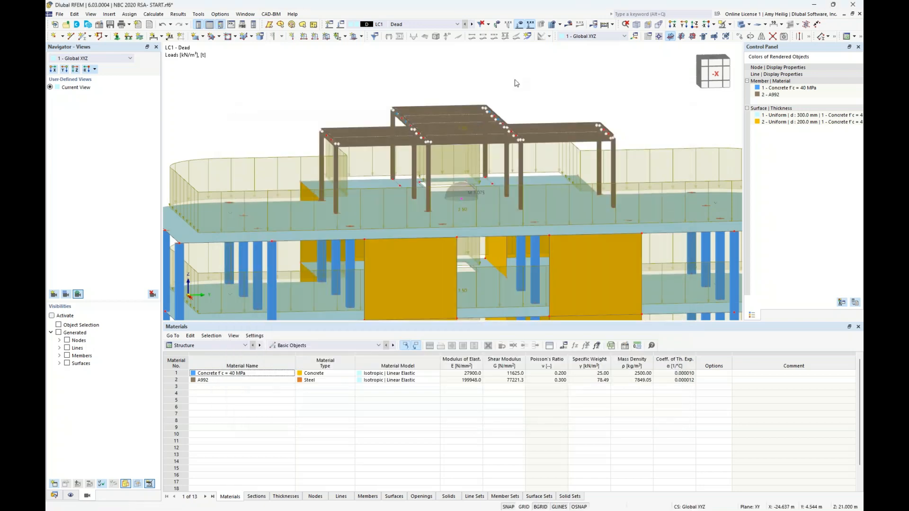
- Display the model in transparent mode and examine the nodal mass at the roof level from the side
left_click(741, 25)
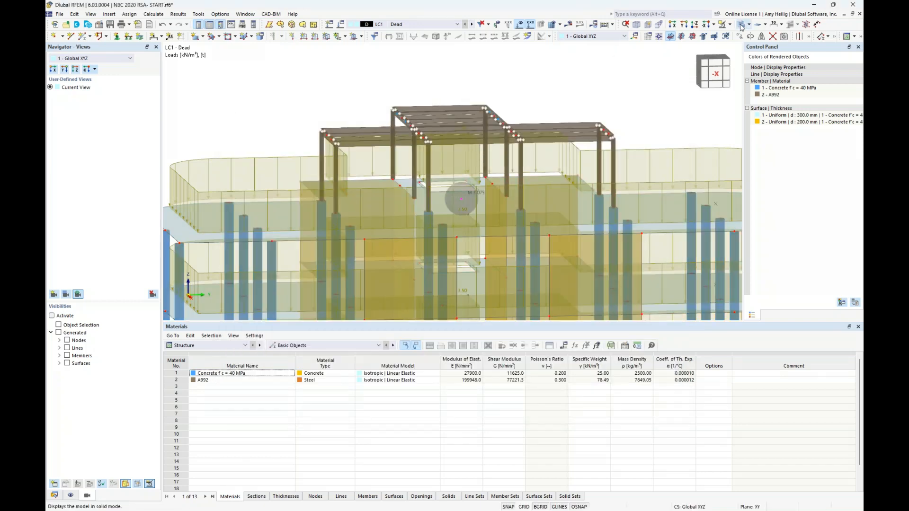
middle_click_drag(626, 112, 617, 97, "ctrl")
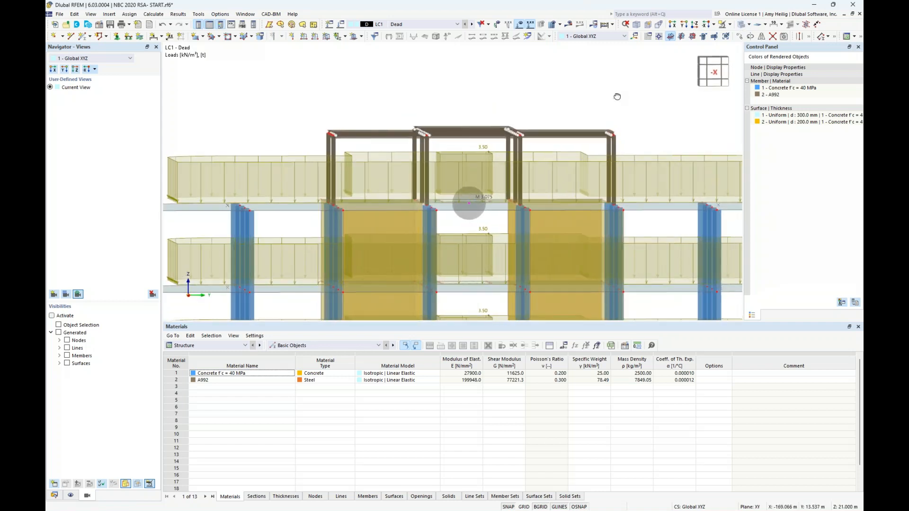
left_click(470, 204)
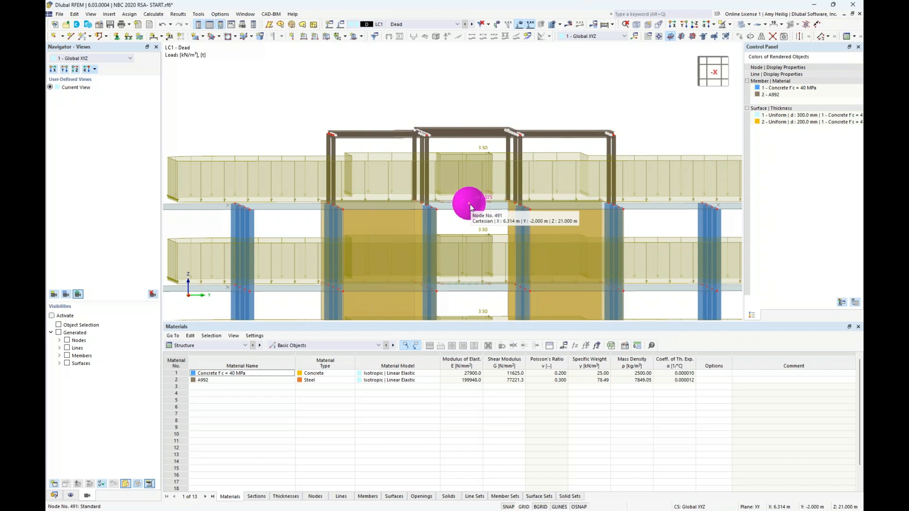
left_click(481, 91)
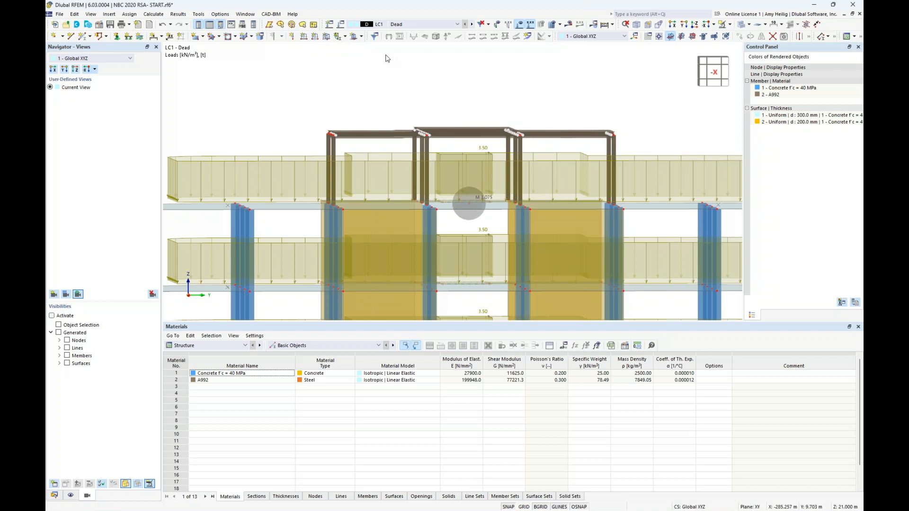
- Switch to load case LC4 Modal Analysis, recalculate it and show its results with the effective modal masses
left_click(423, 25)
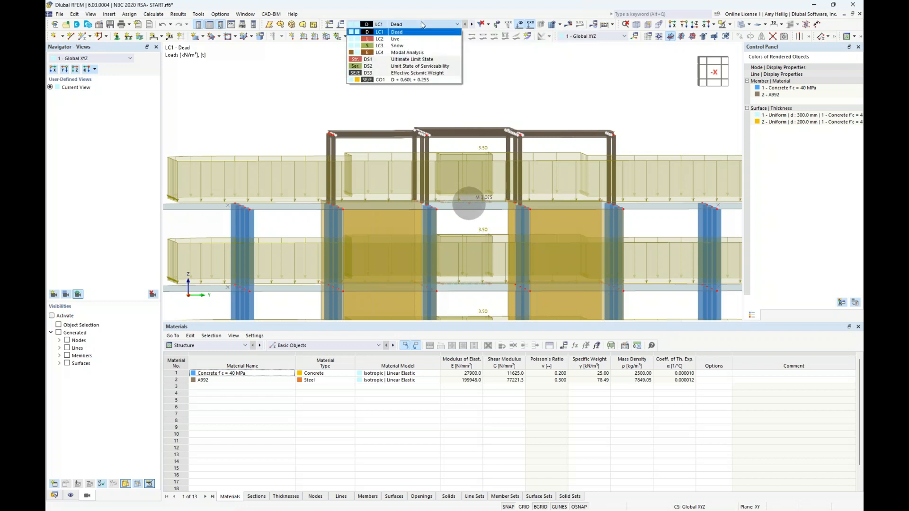
left_click(416, 56)
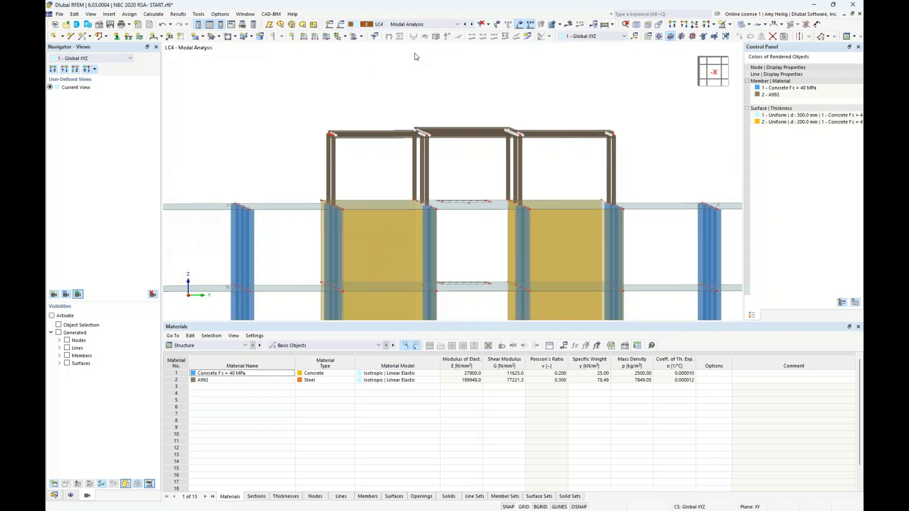
left_click(571, 27)
left_click(488, 295)
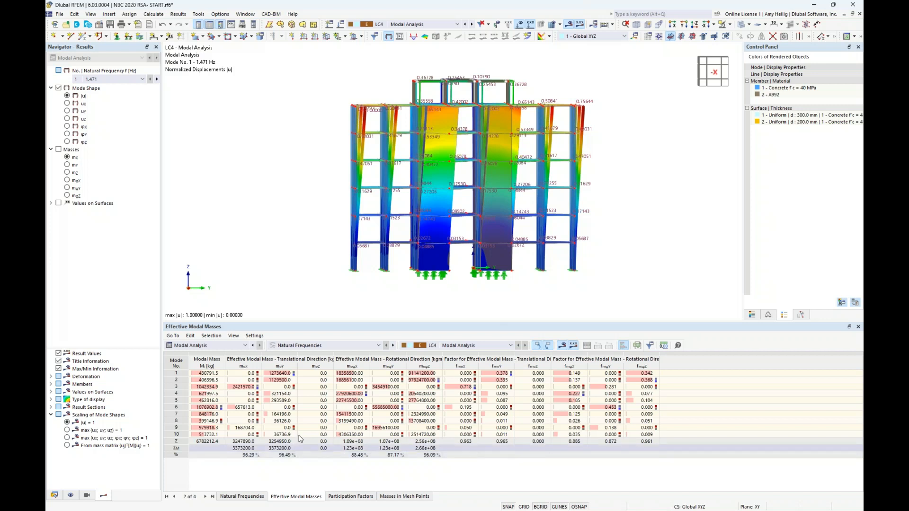
- Display mode shapes 4 and 5 from the effective modal masses table and examine mode 5 in 3D with its color scale
left_click(207, 394)
left_click(210, 401)
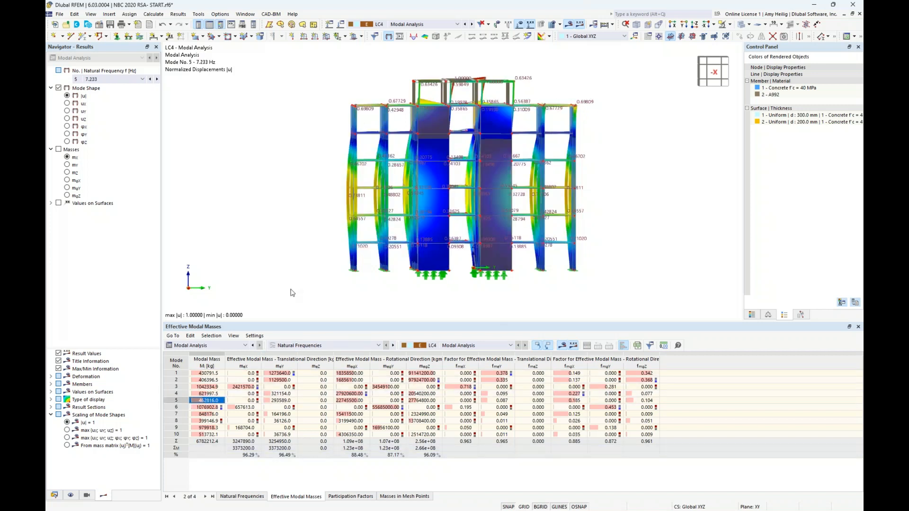
middle_click_drag(284, 220, 313, 240, "ctrl")
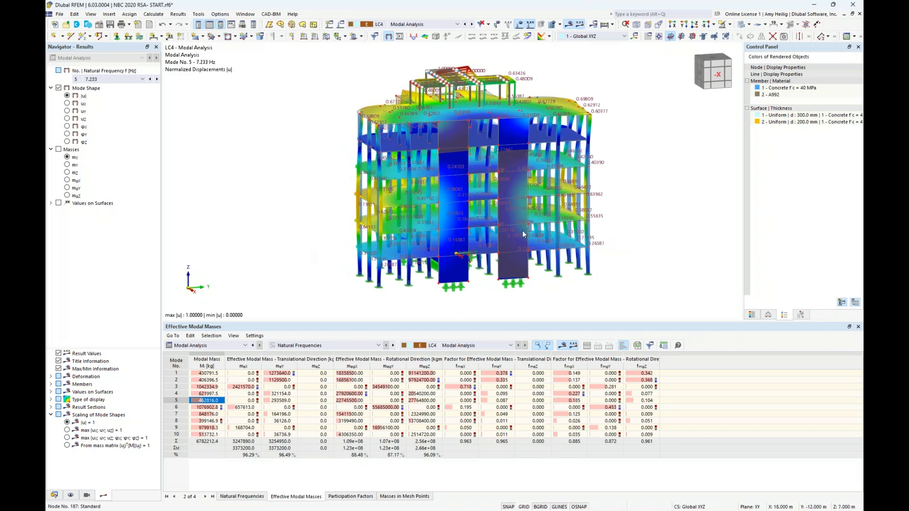
left_click(753, 315)
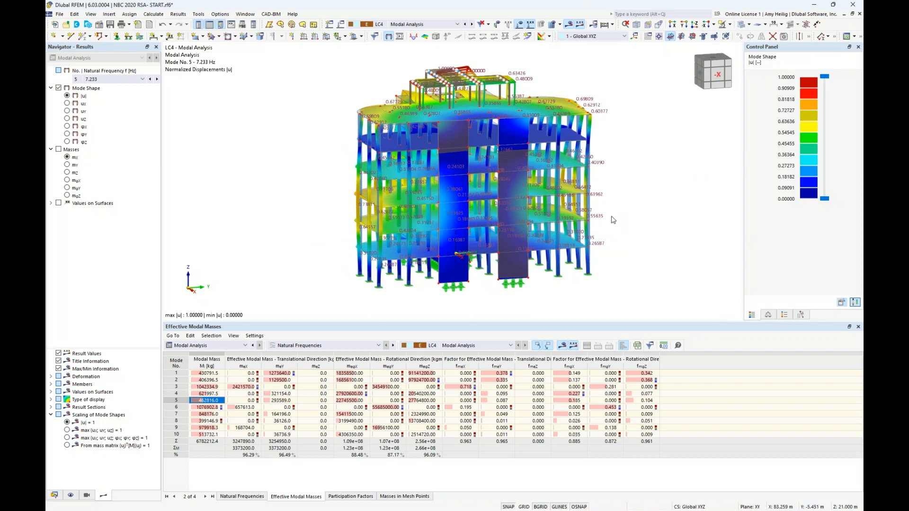
middle_click_drag(623, 205, 582, 209)
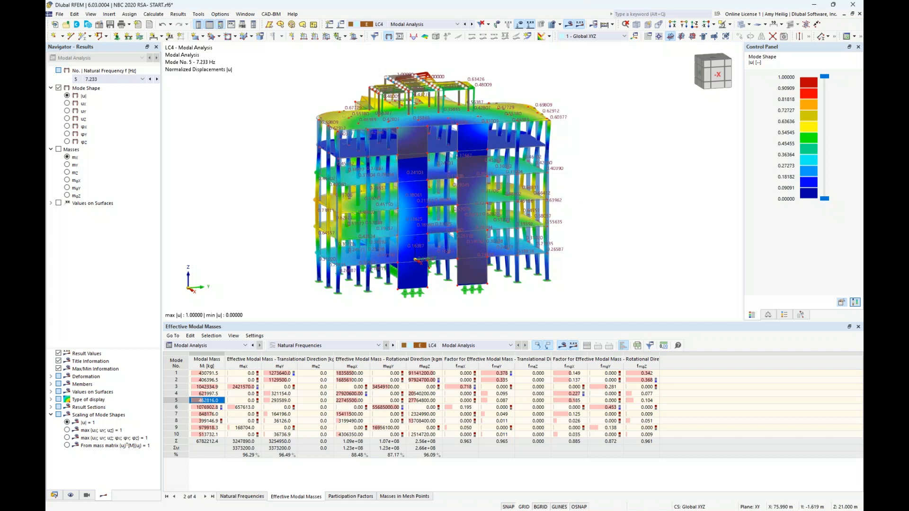
- Activate the Response Spectrum Analysis add-on in the model's base data, keeping NBC 2020 as the dynamic analysis standard
left_click(55, 496)
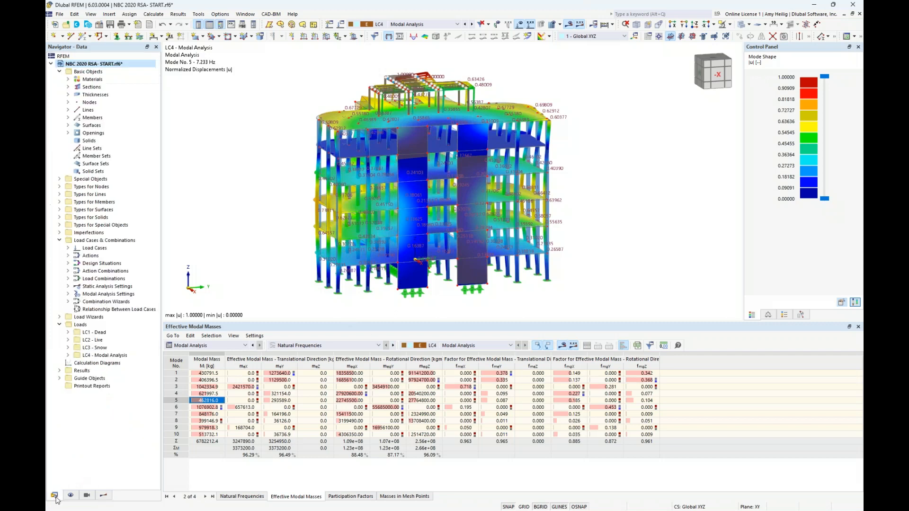
right_click(115, 68)
left_click(136, 71)
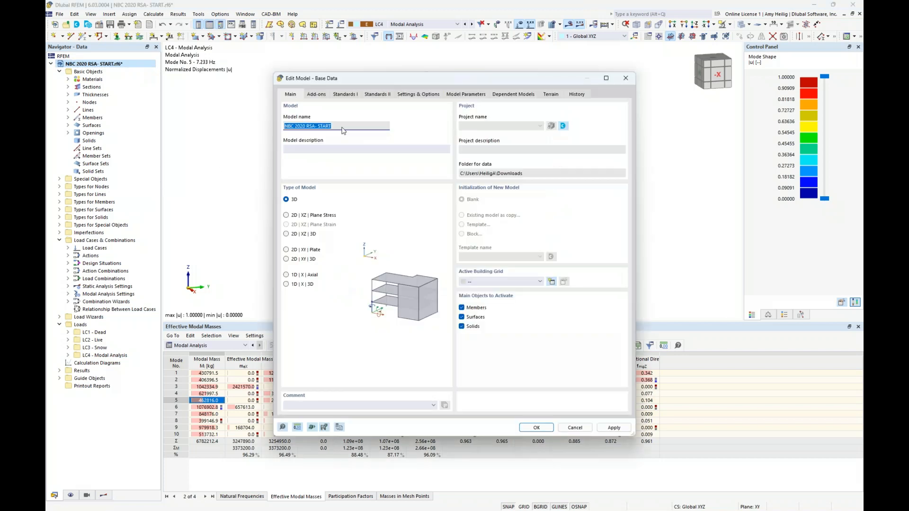
left_click(316, 94)
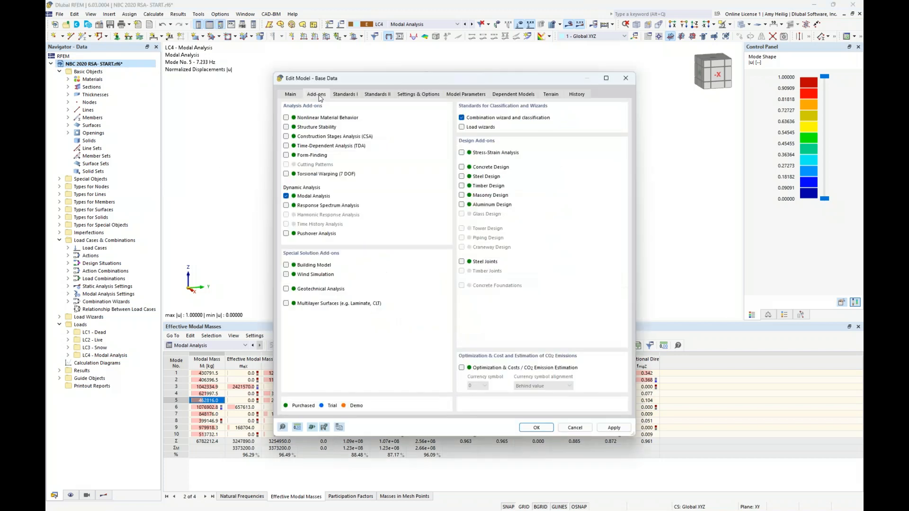
left_click(286, 206)
left_click(354, 95)
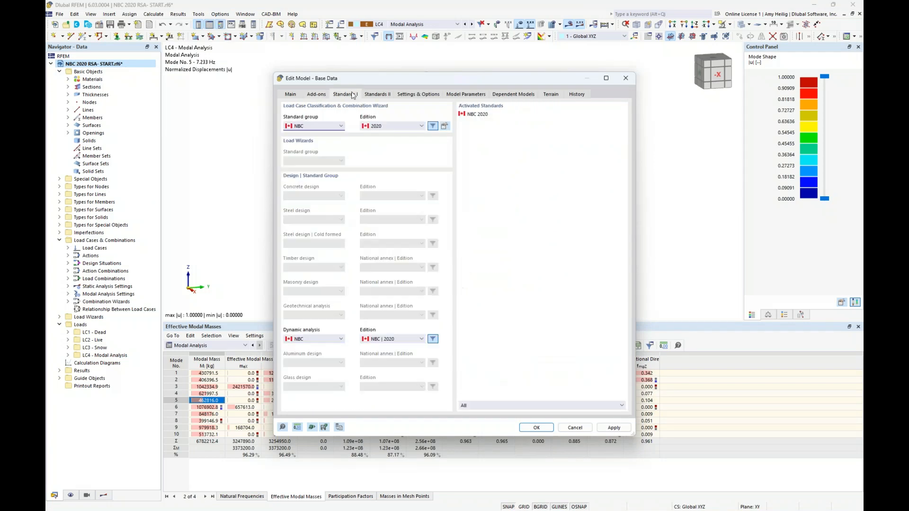
left_click(341, 339)
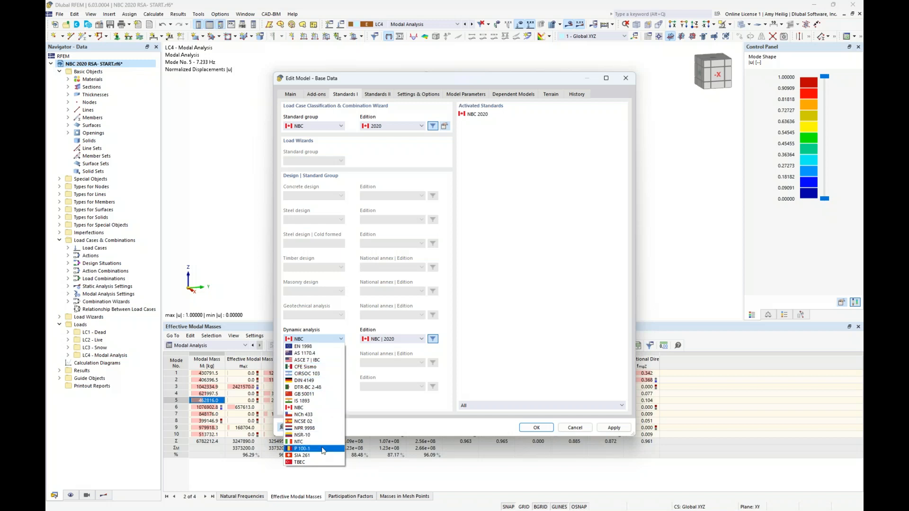
left_click(350, 330)
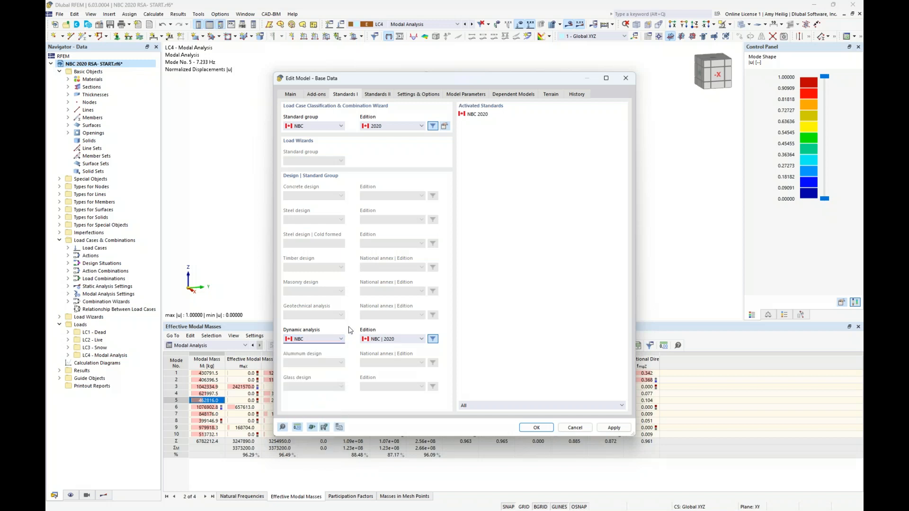
left_click(534, 429)
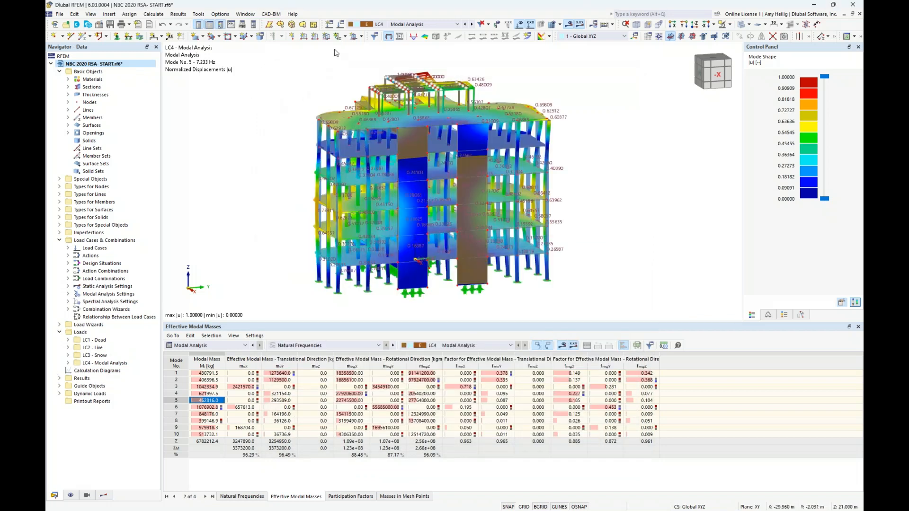
- Create a new load case LC5 named "RSA - Design" with the analysis type Response Spectrum Analysis
left_click(341, 27)
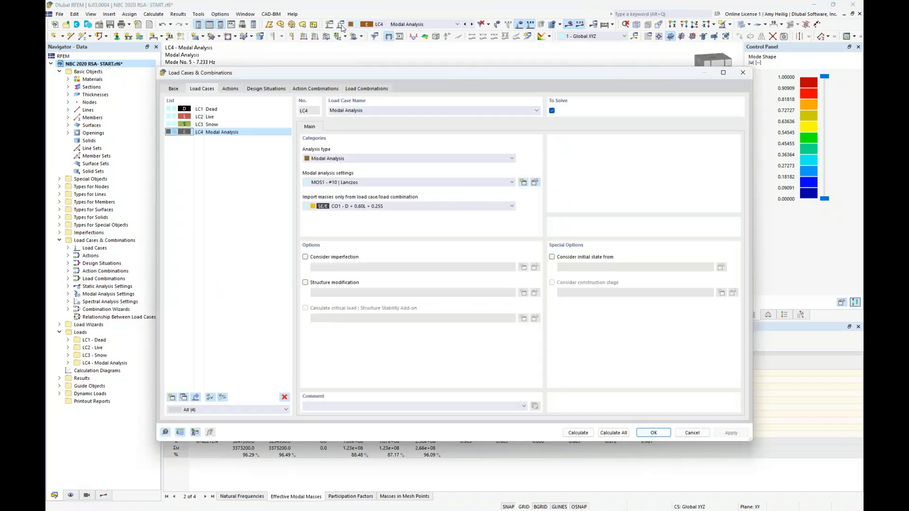
left_click(172, 397)
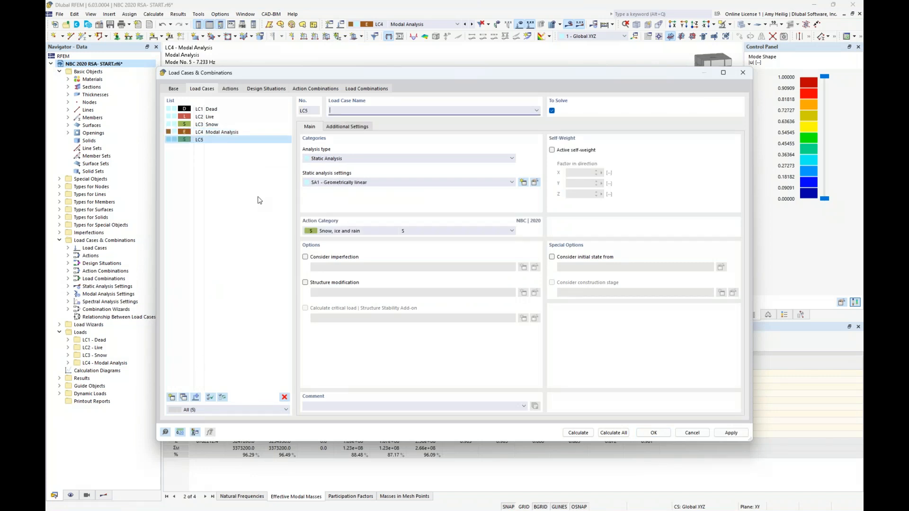
type("RSA - Design")
left_click(380, 159)
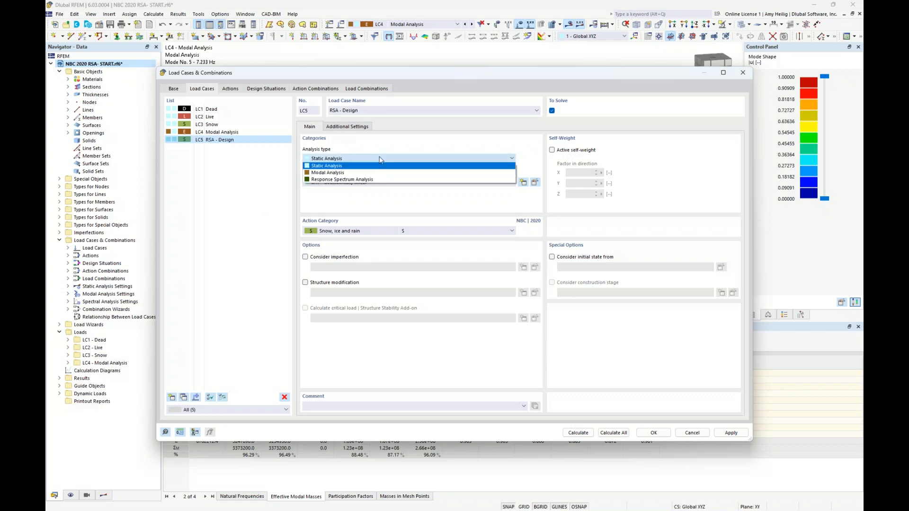
left_click(388, 180)
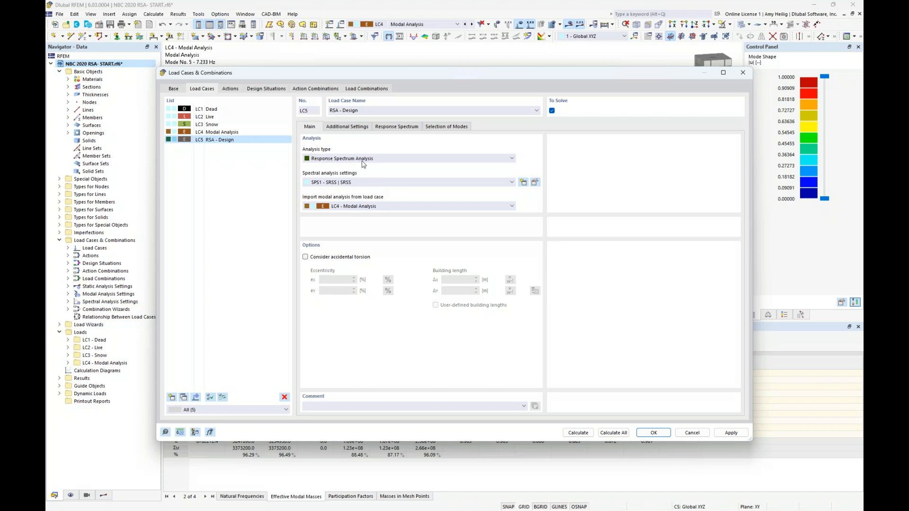
- Assign the NBC 2020 standard response spectrum RS1 to directions X and Y of load case LC5
left_click(358, 129)
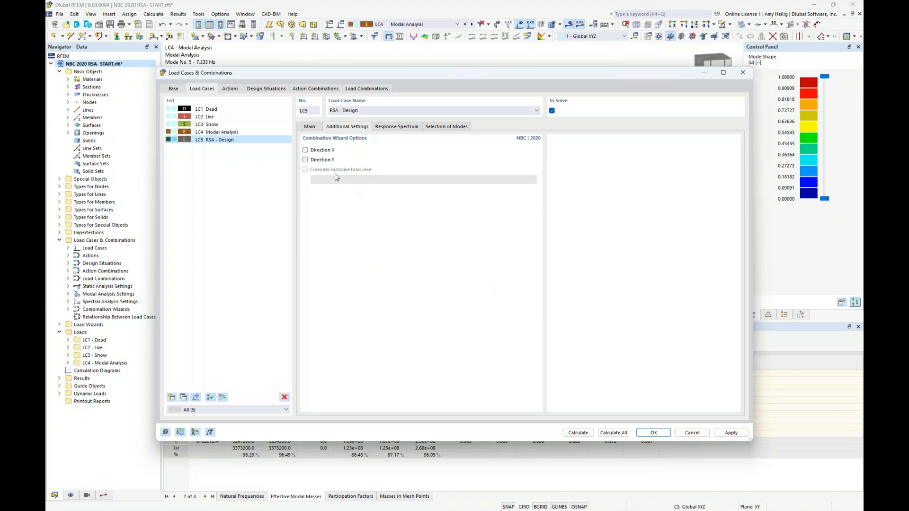
left_click(398, 126)
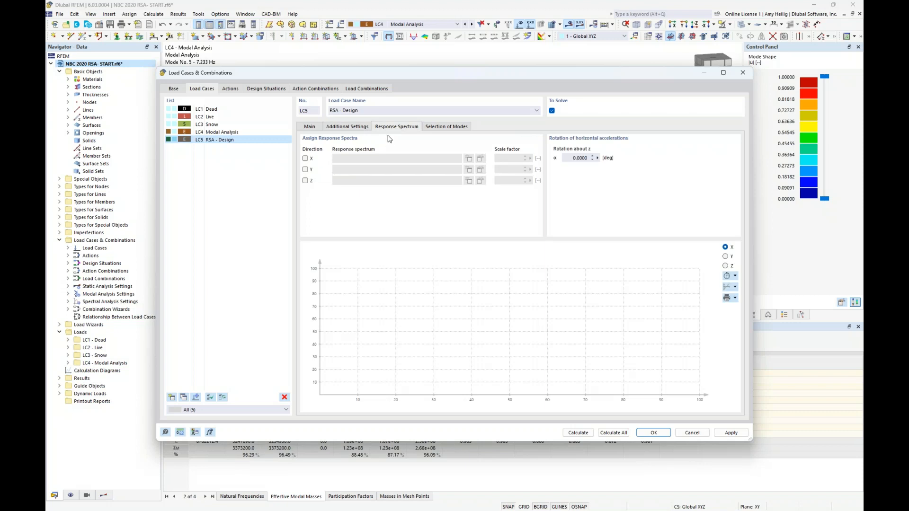
left_click(306, 159)
left_click(306, 169)
left_click_drag(322, 72, 392, 57)
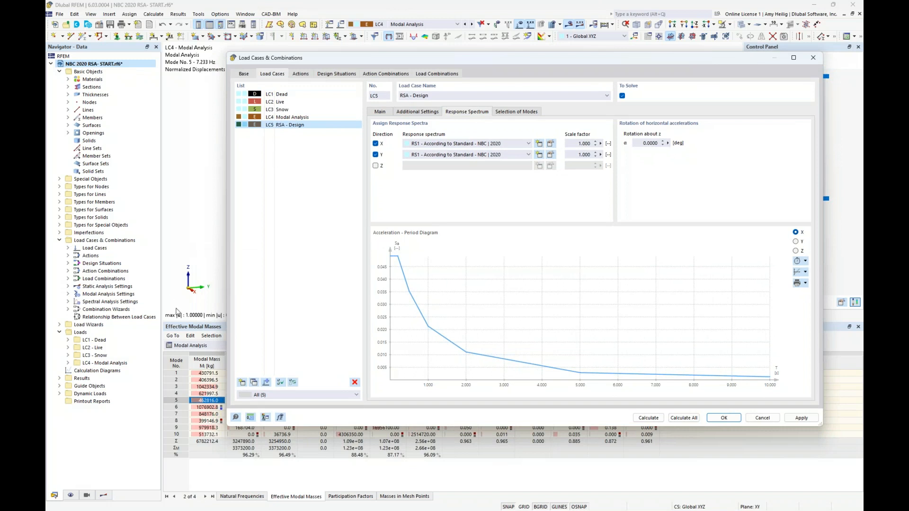
left_click_drag(467, 58, 429, 74)
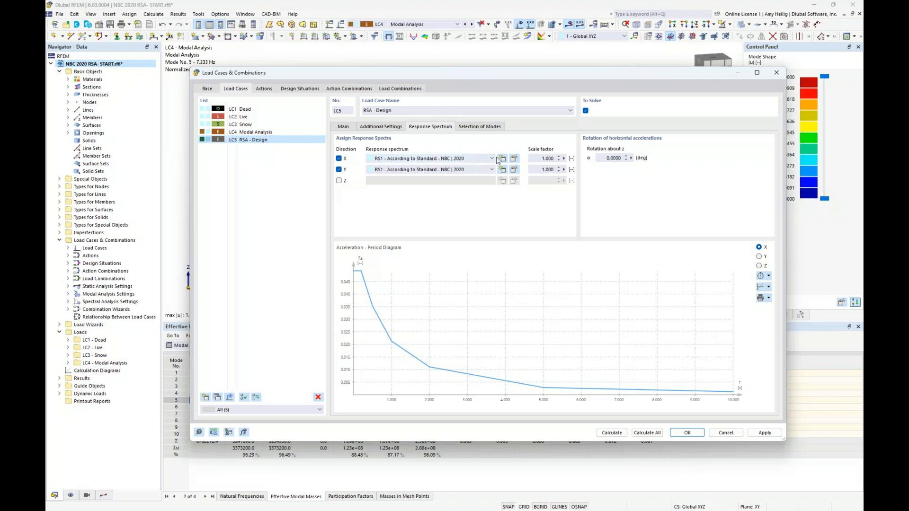
- Open response spectrum RS1 for editing and view its periods and accelerations under the User-Defined definition type
left_click(514, 160)
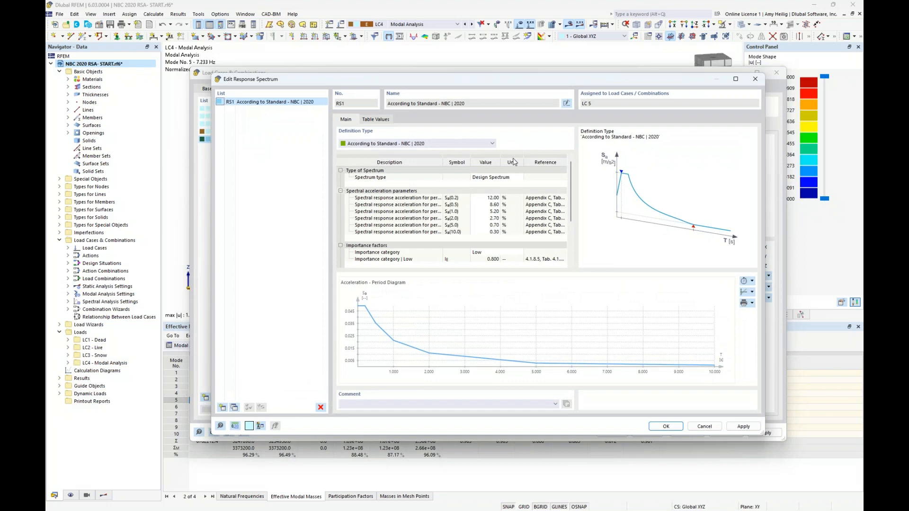
left_click(492, 145)
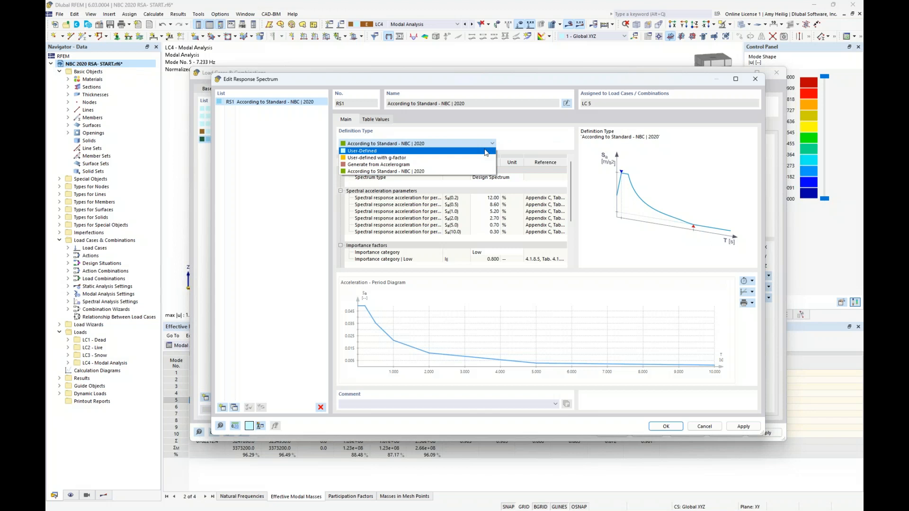
left_click(485, 152)
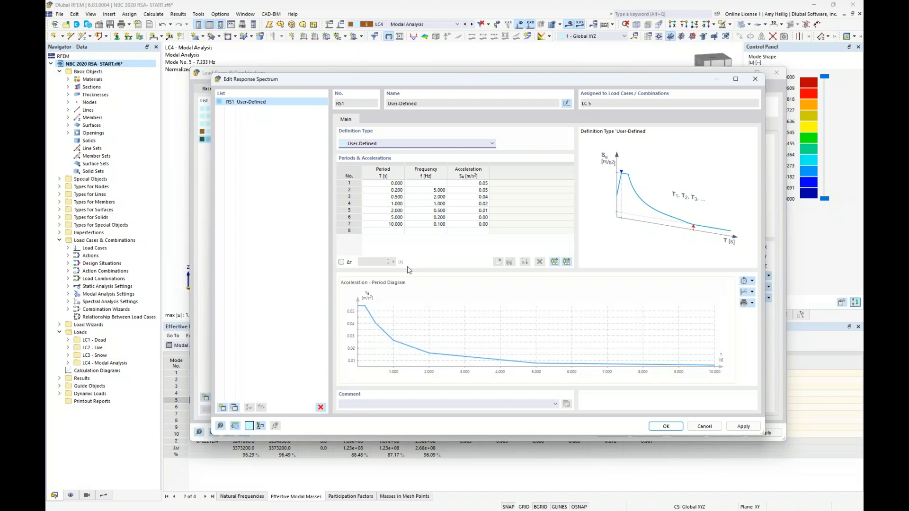
- Try the Generate from Accelerogram definition type with a new accelerogram defined From Library
left_click(442, 144)
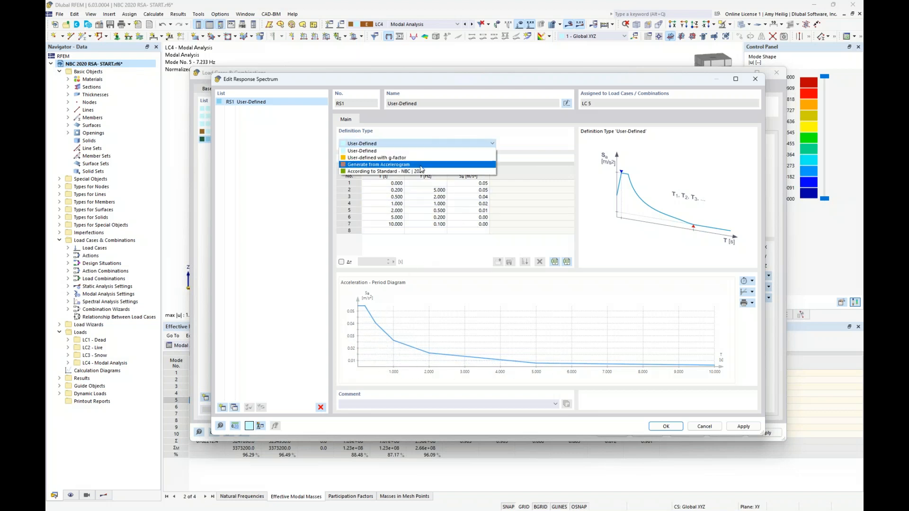
left_click(421, 165)
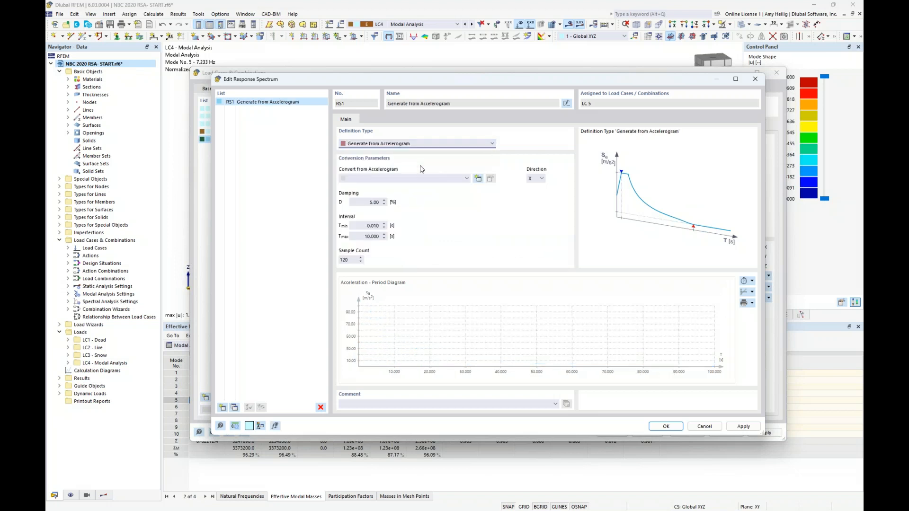
left_click(477, 179)
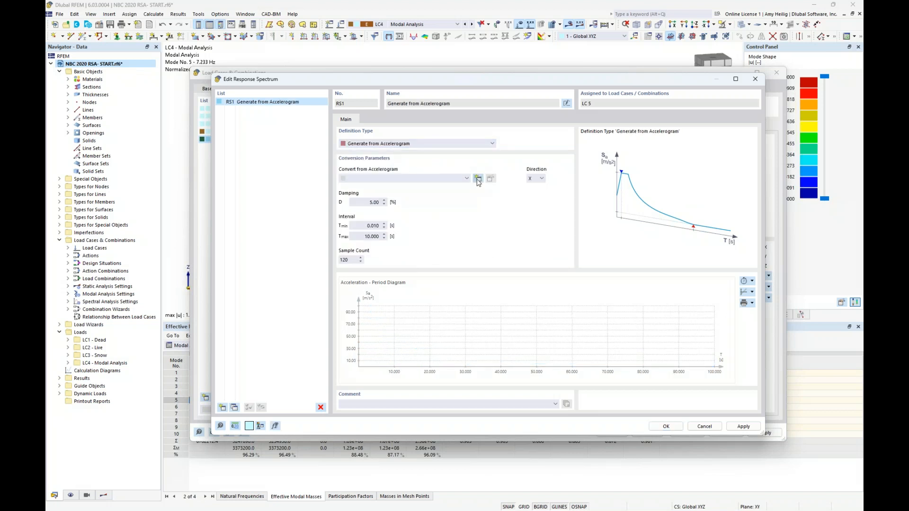
left_click(480, 141)
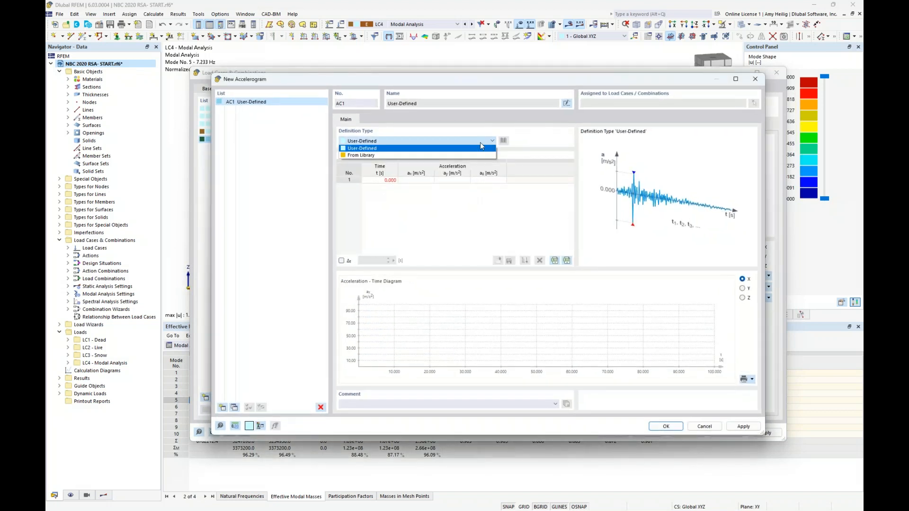
left_click(474, 160)
- Examine the Canadian records in the accelerogram library, including Nahanni 1985 and Saguenay 1988 at station Island Falls
left_click(501, 143)
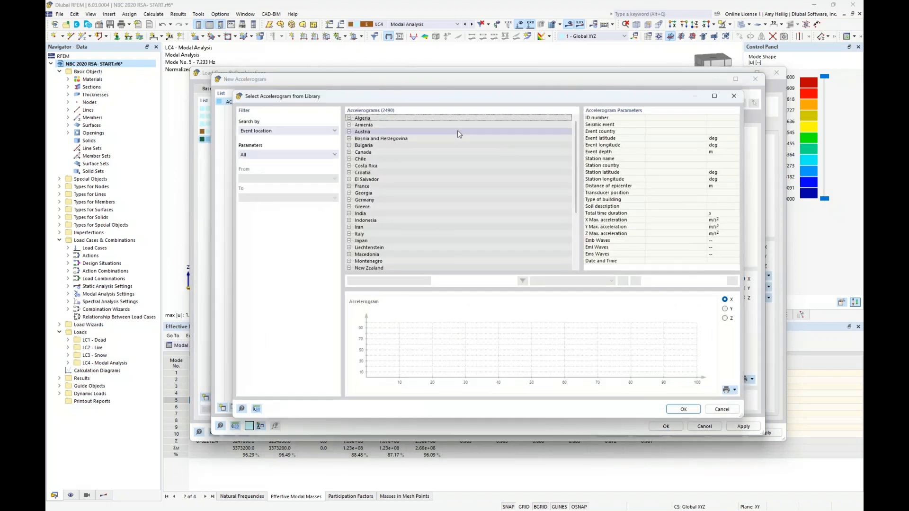
left_click(351, 152)
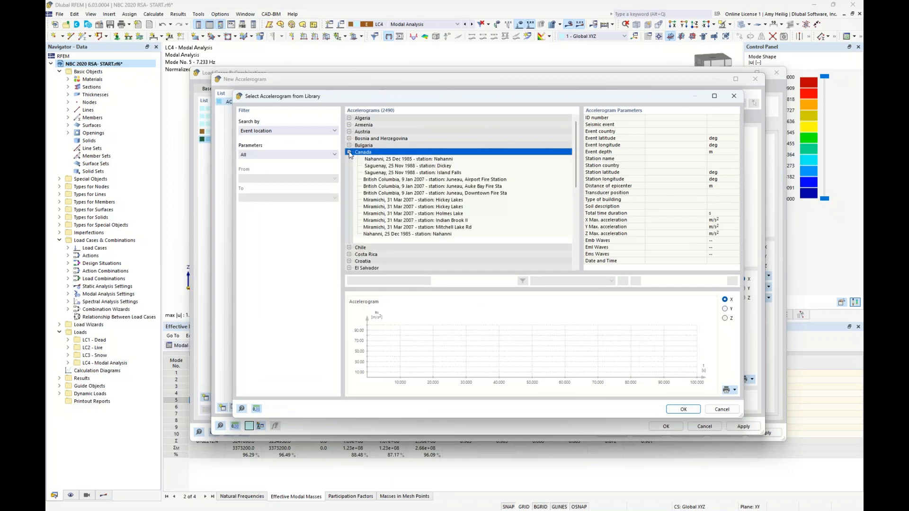
left_click(379, 159)
left_click(390, 172)
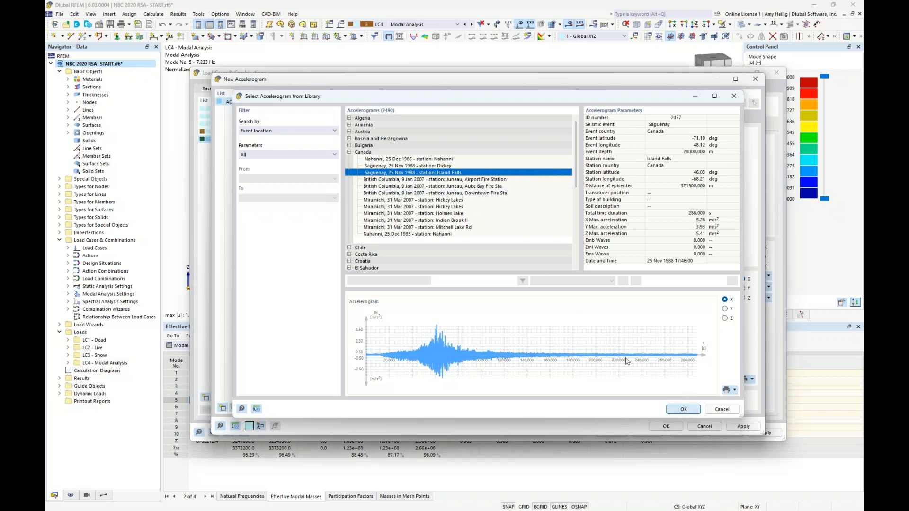
left_click(683, 409)
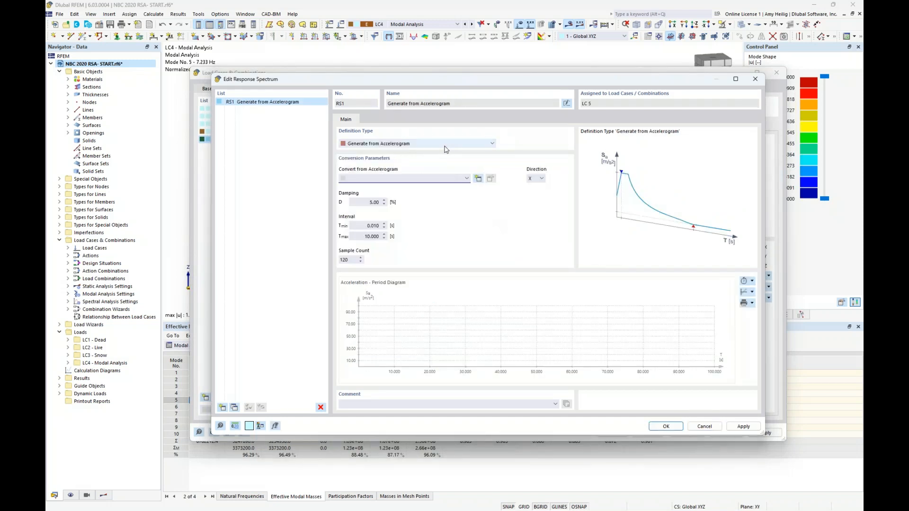
- Set RS1's definition type to According to Standard - NBC | 2020 with the Design Spectrum type, and widen the parameter description column
left_click(445, 144)
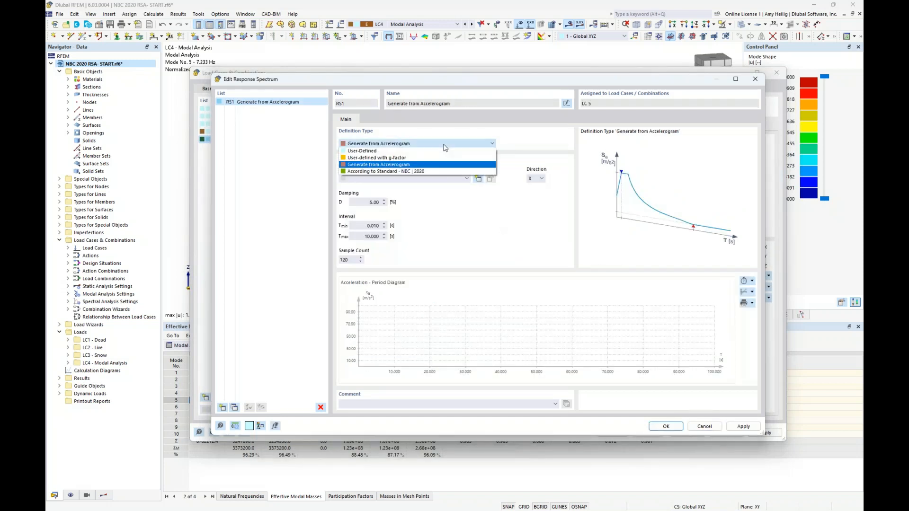
left_click(428, 172)
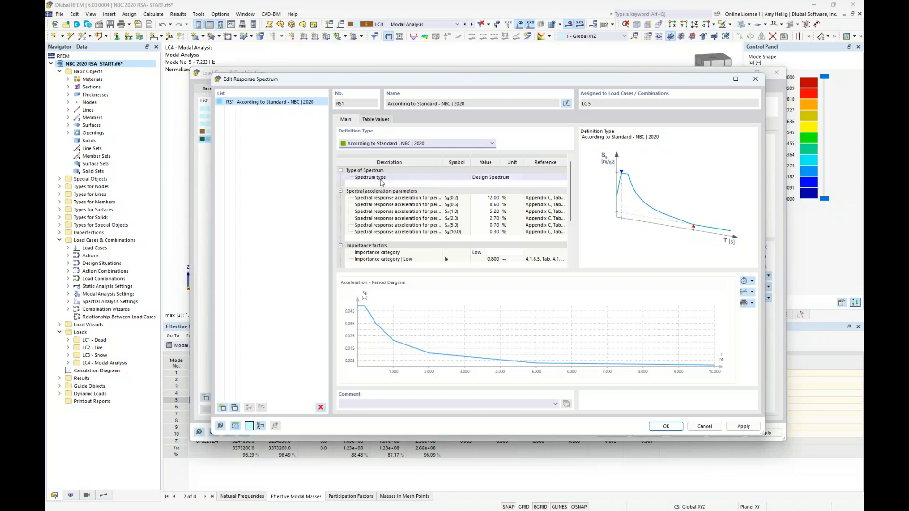
left_click(509, 178)
left_click(521, 177)
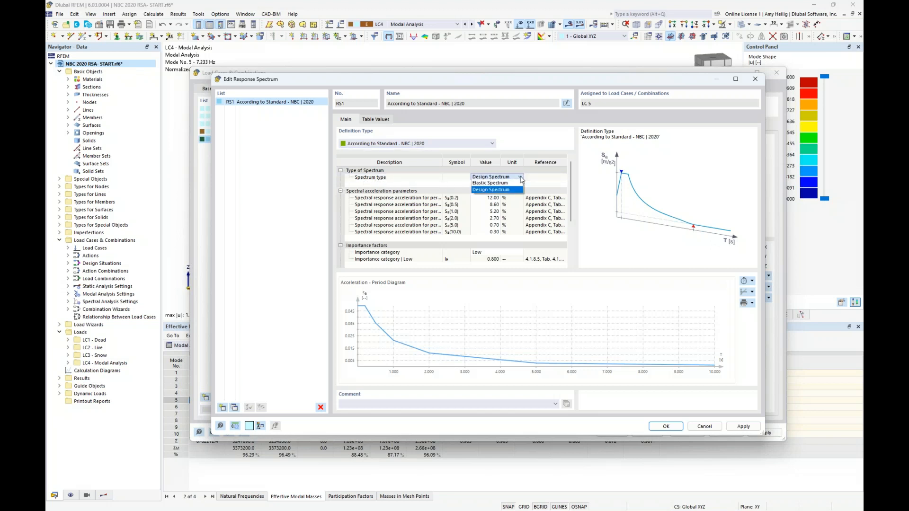
left_click(488, 192)
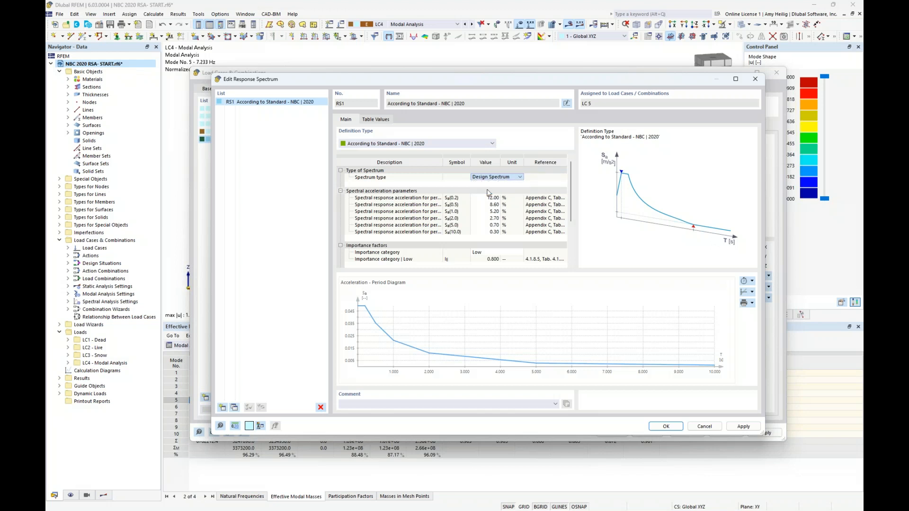
left_click_drag(442, 195, 462, 194)
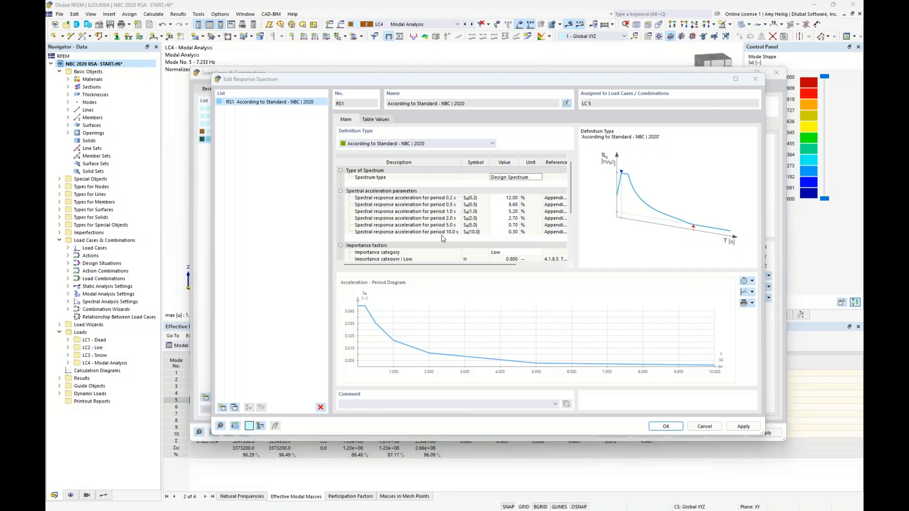
- Switch to the seismic load map page in Chrome and browse its list of available seismic standards, including NBC 2015 and NBC 2020
key("super+Tab")
left_click(484, 254)
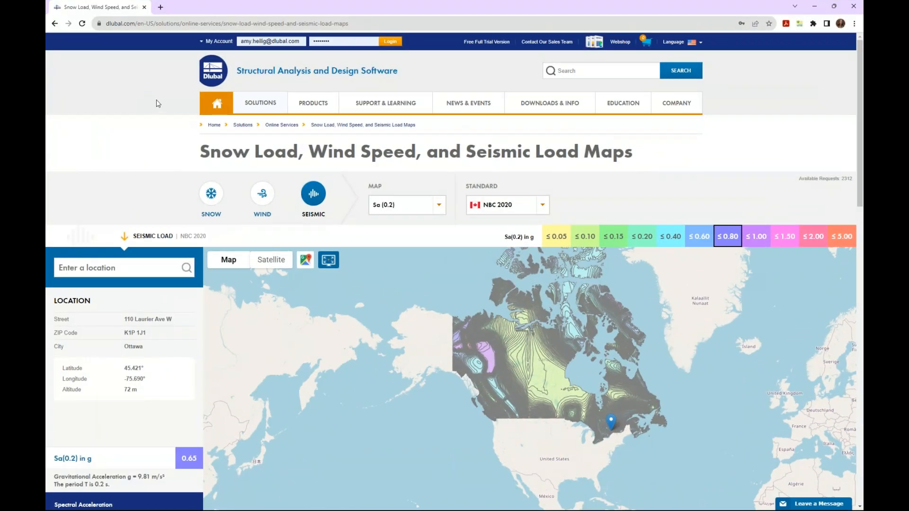
mouse_move(249, 112)
scroll(288, 221, "down", 1)
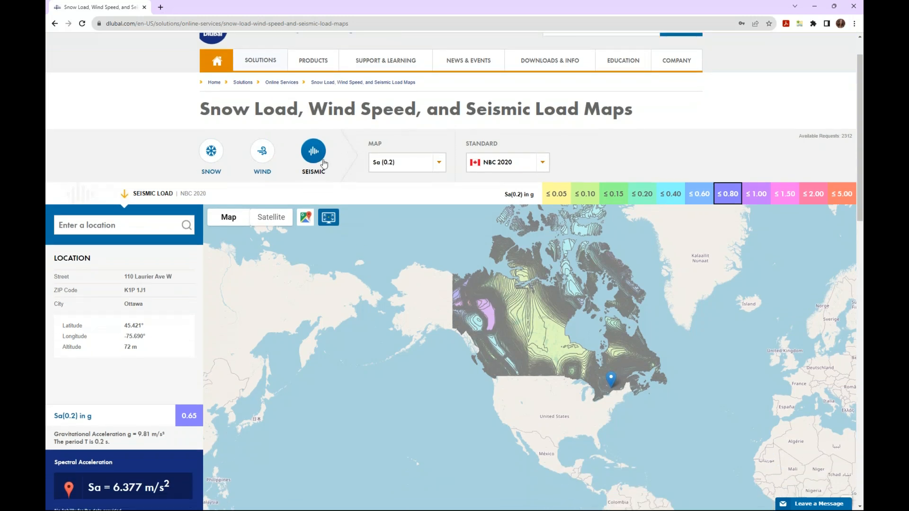
left_click(544, 164)
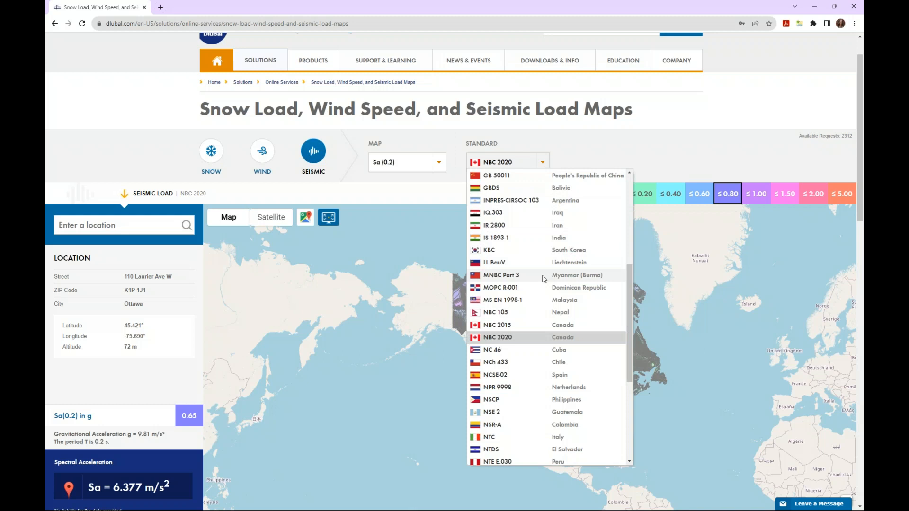
scroll(545, 278, "up", 1)
scroll(545, 278, "up", 3)
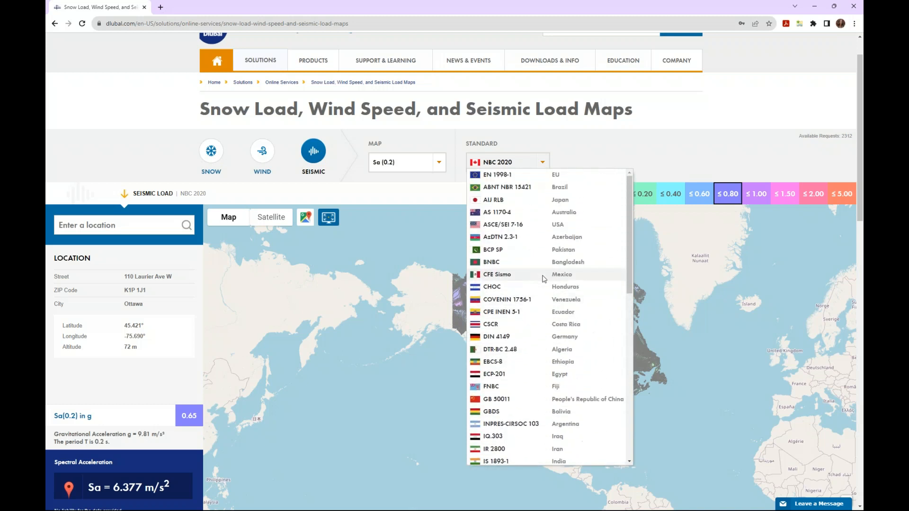
scroll(526, 229, "down", 5)
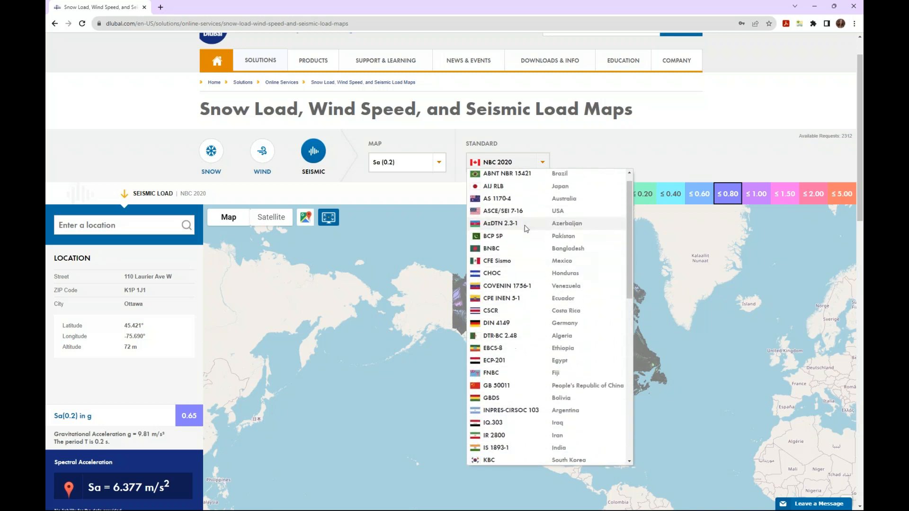
scroll(520, 246, "down", 1)
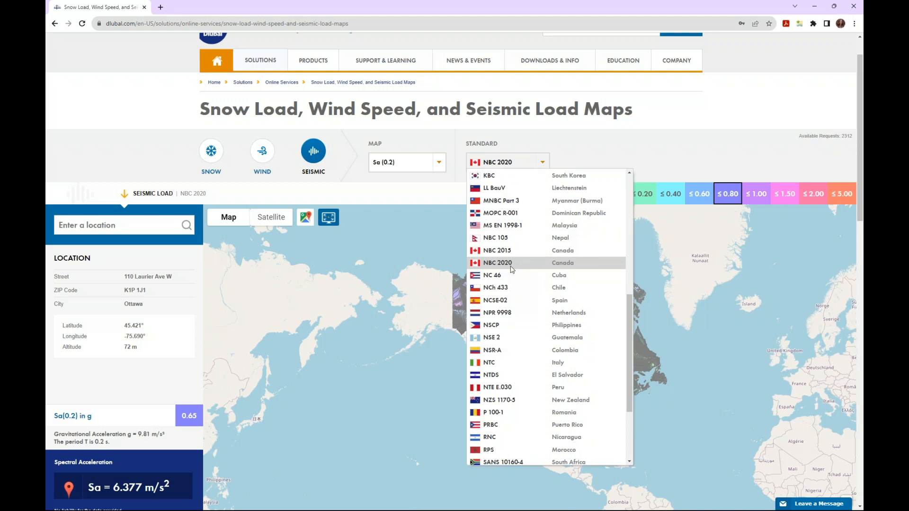
scroll(512, 267, "down", 2)
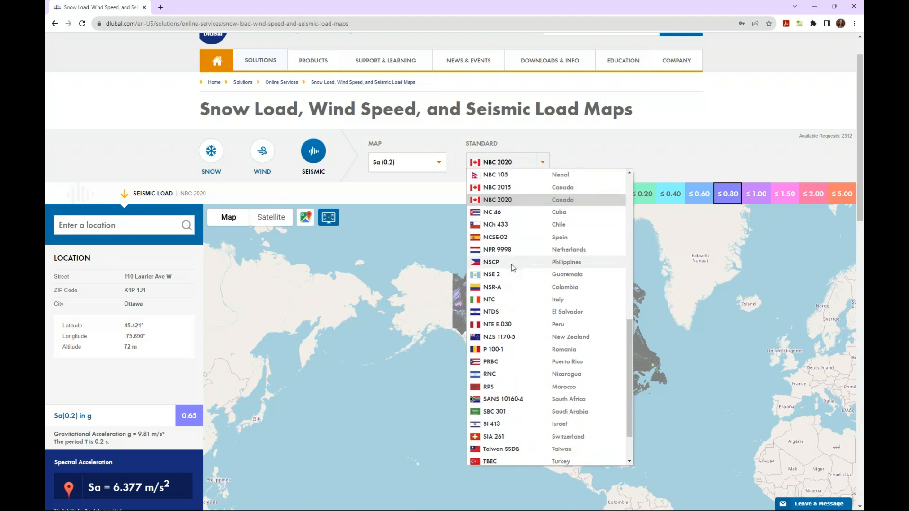
left_click(611, 155)
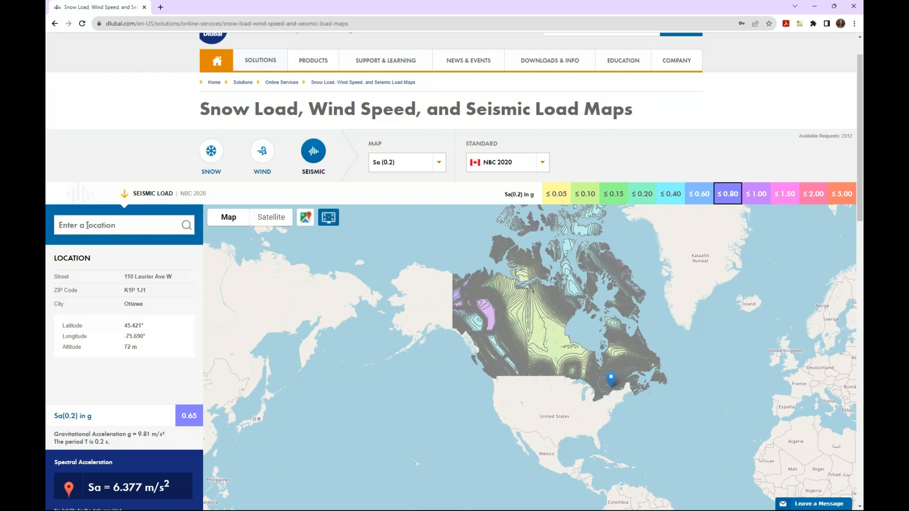
- Examine the seismic map's spectral period, PGA and PGV options and the spectral acceleration data for the Ottawa location
left_click(444, 167)
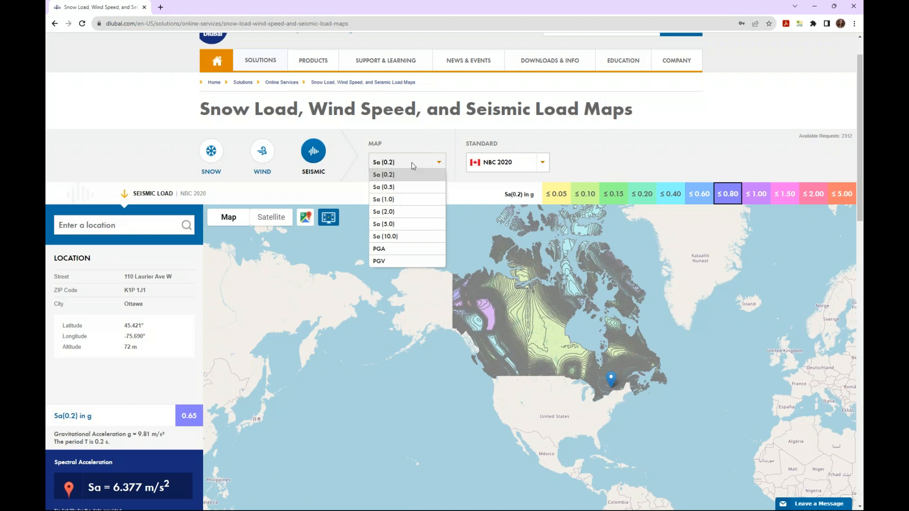
left_click(420, 142)
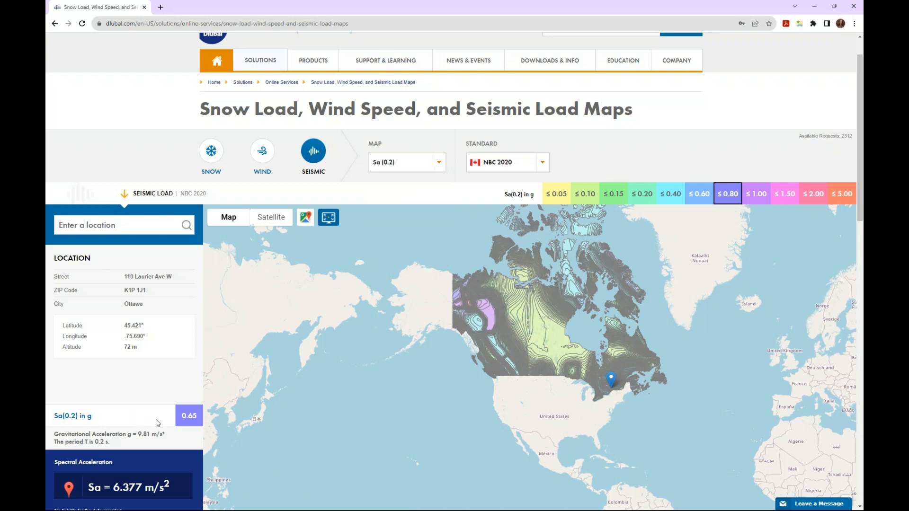
scroll(139, 423, "down", 2)
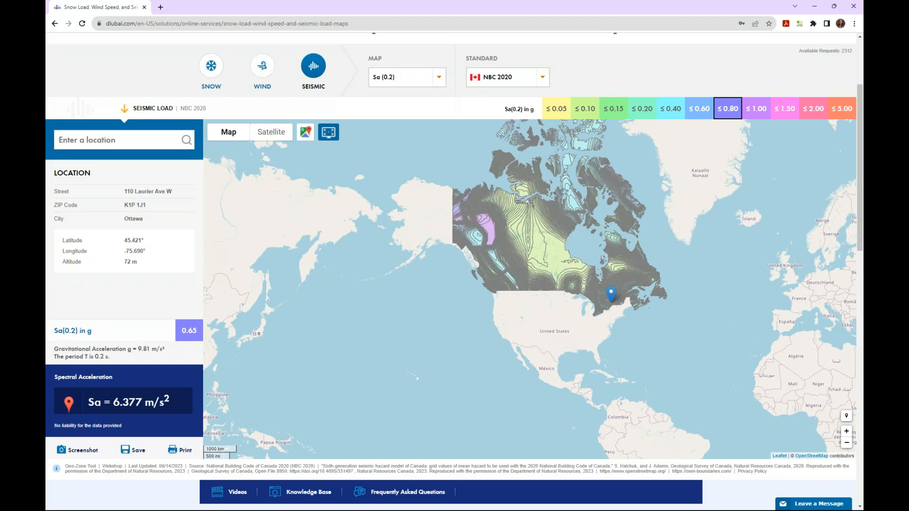
scroll(220, 99, "up", 2)
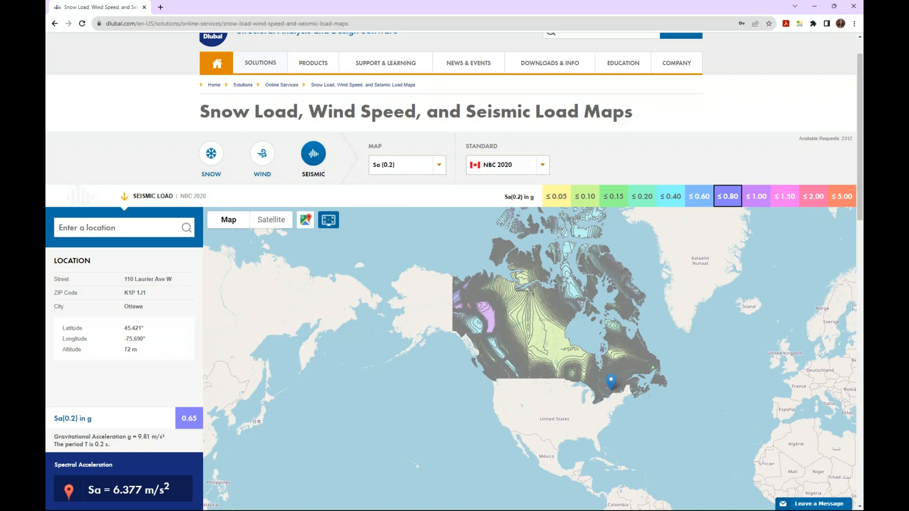
scroll(454, 272, "up", 1)
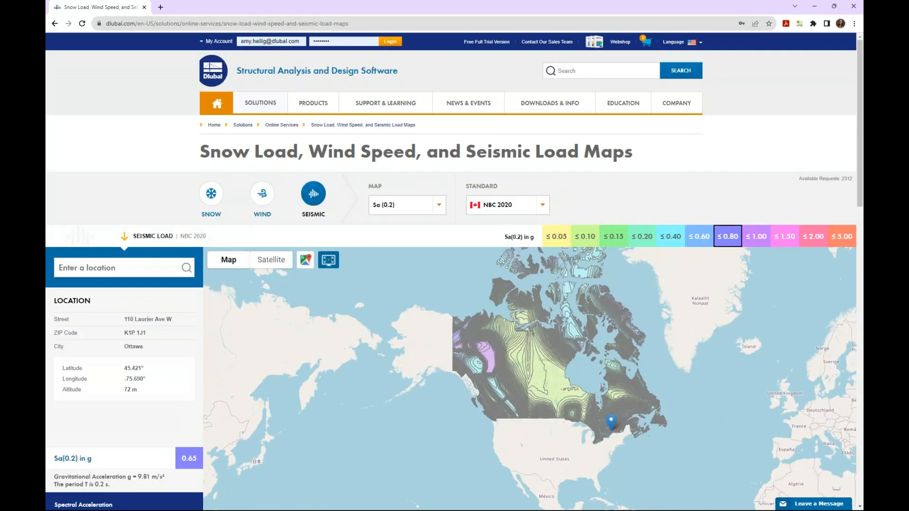
- Switch back to RFEM and set RS1's importance category to Normal and its site class to C
key("super+Tab")
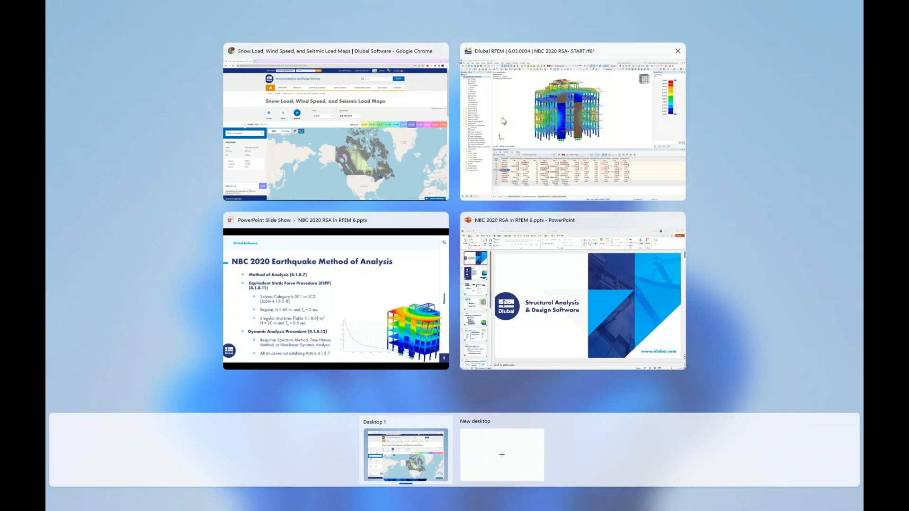
left_click(503, 121)
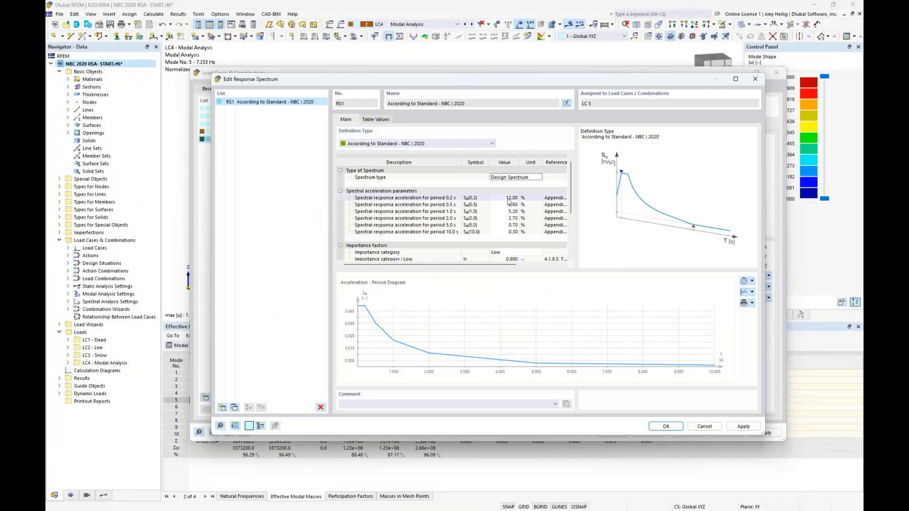
left_click_drag(571, 188, 565, 215)
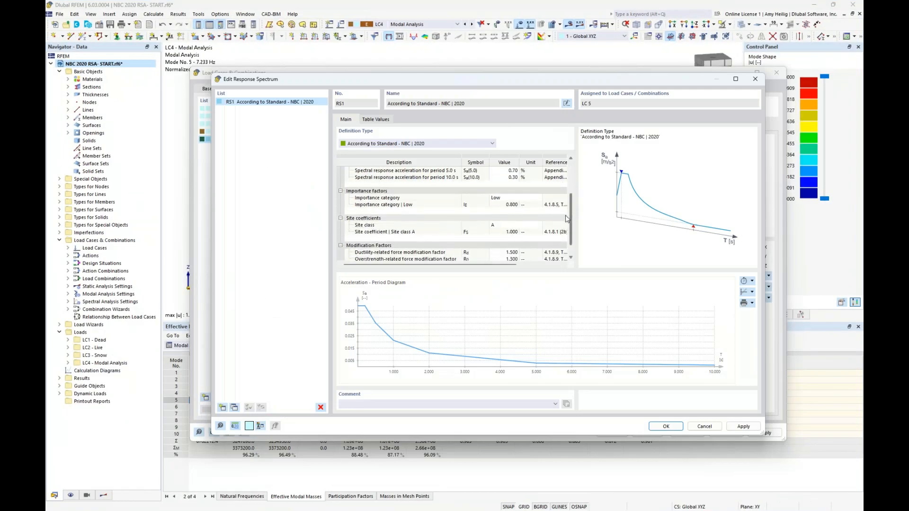
left_click(530, 198)
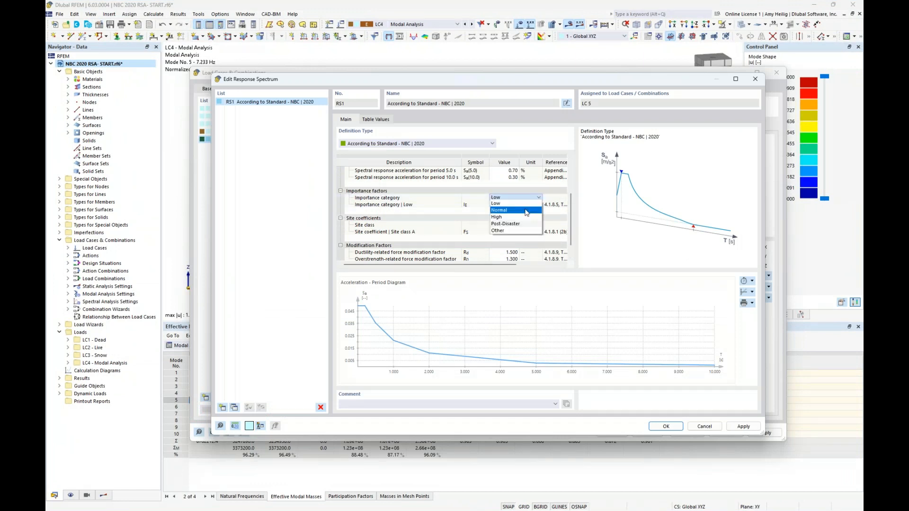
left_click(527, 211)
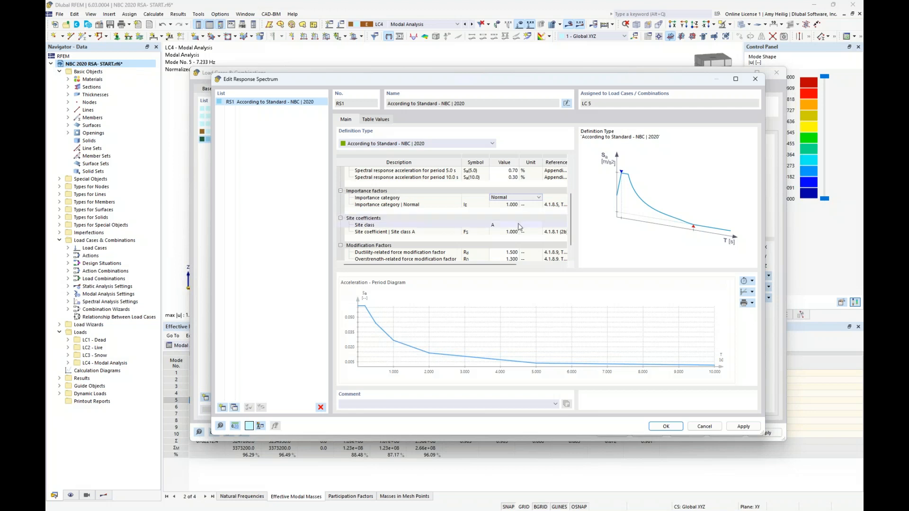
left_click(518, 225)
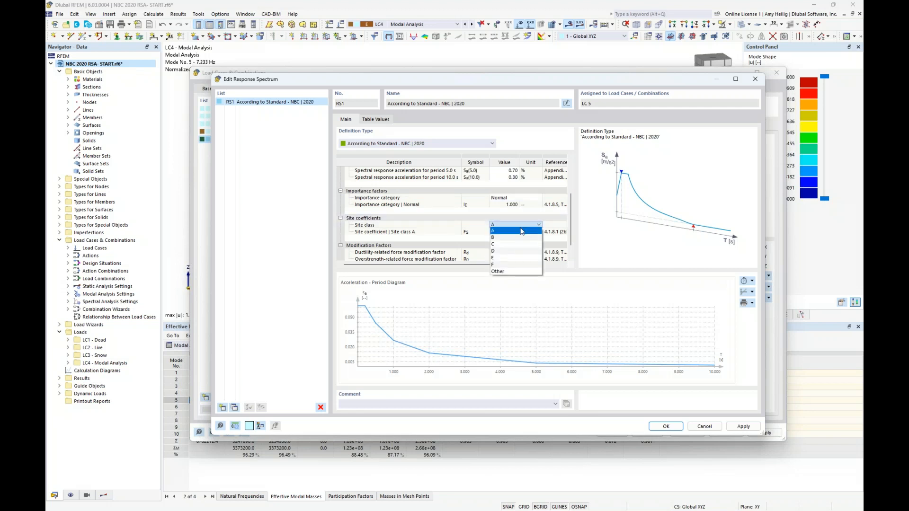
left_click(519, 245)
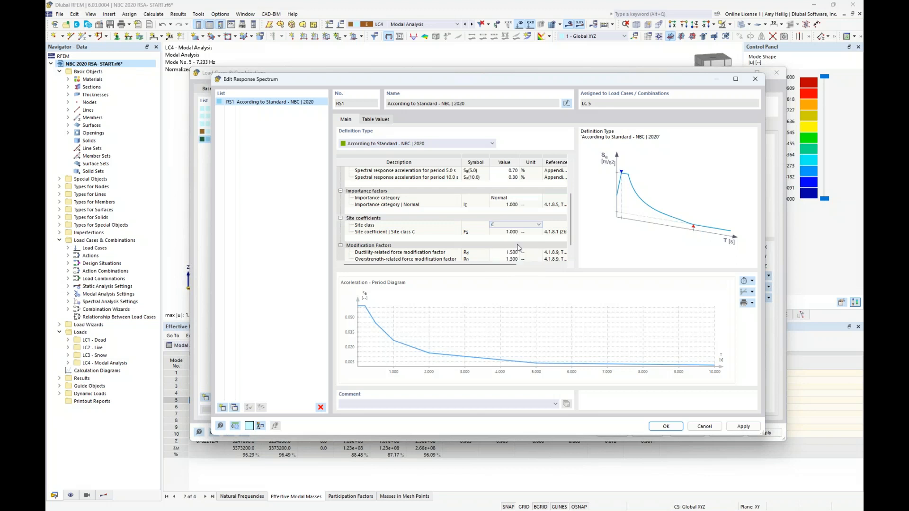
scroll(450, 239, "down", 1)
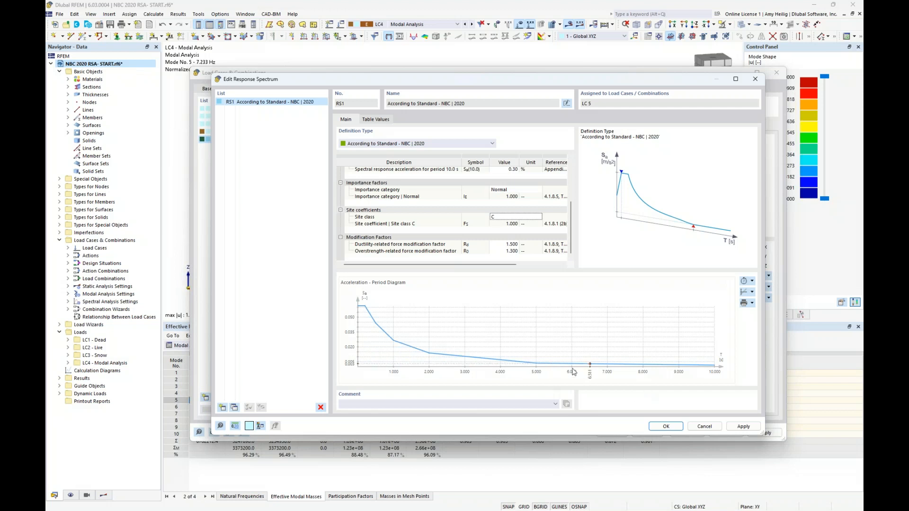
left_click(665, 426)
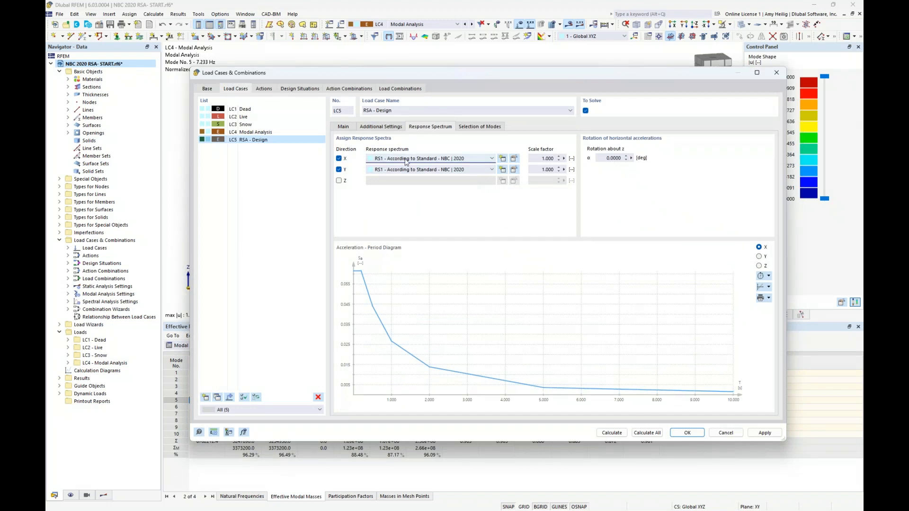
- Check the response spectrum choices for LC5's Y direction and examine the load case's mode activation table
left_click(416, 170)
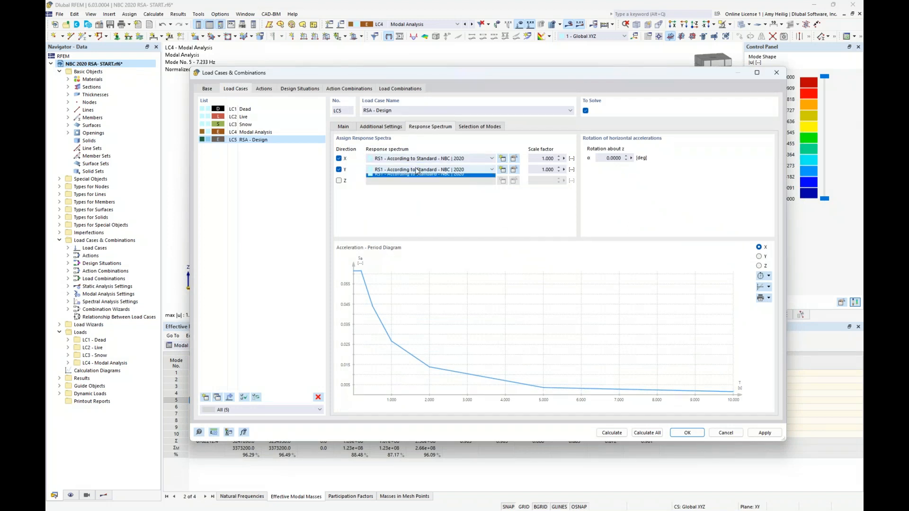
left_click(417, 171)
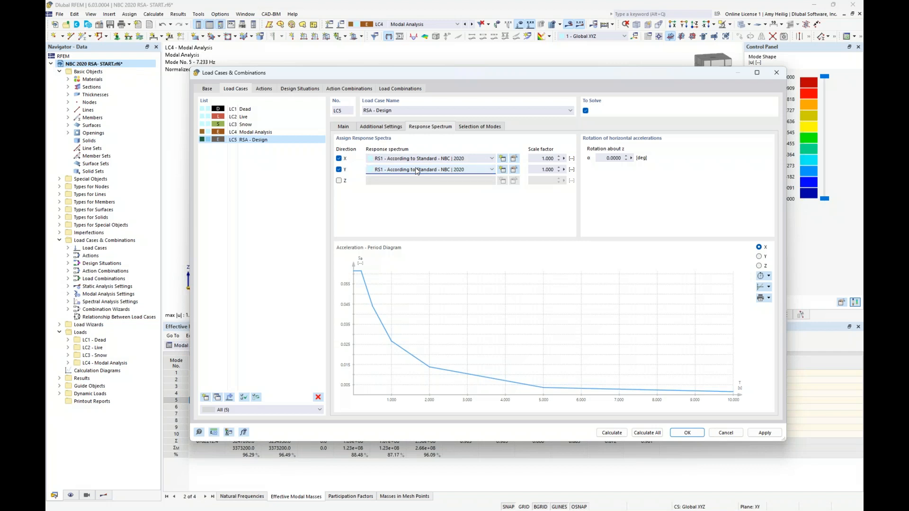
left_click(479, 127)
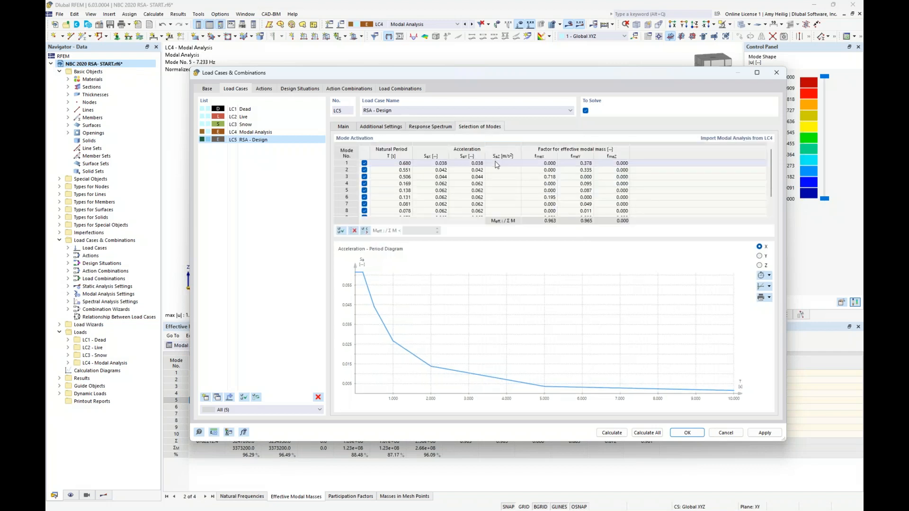
scroll(496, 165, "down", 1)
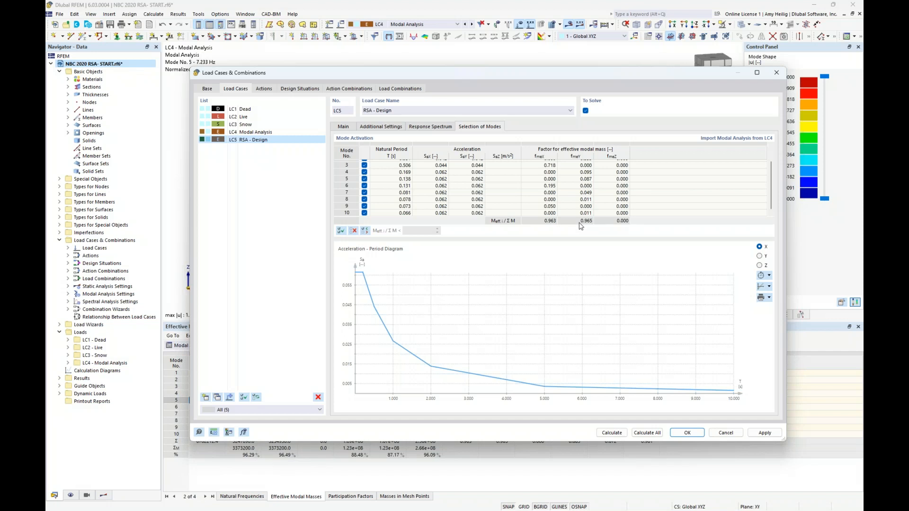
- Activate LC5's modes by a minimum effective modal mass factor of 0.04 and check the deactivated modes 8 and 10
left_click(365, 231)
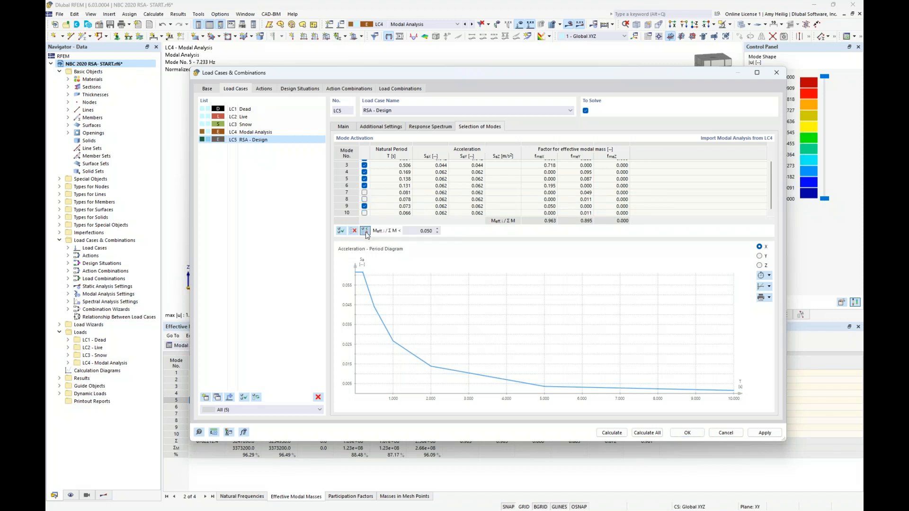
left_click(426, 231)
type("0.04")
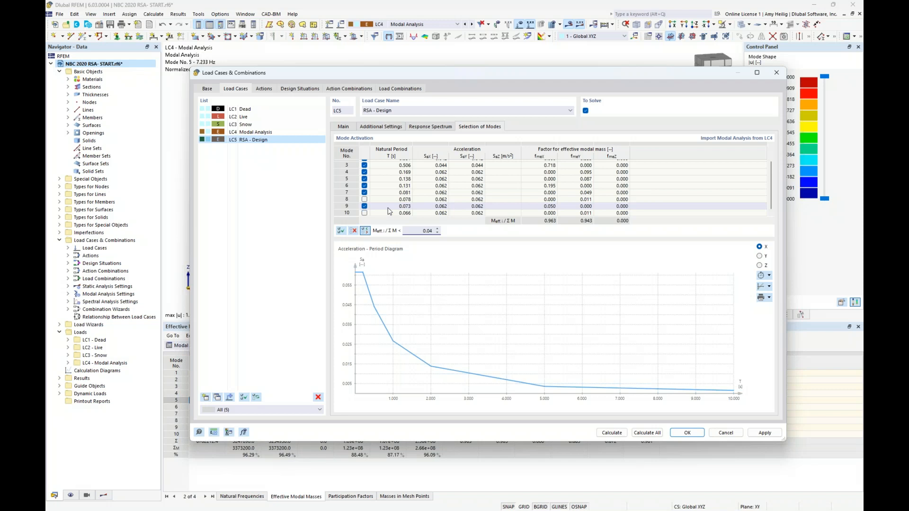
left_click(354, 201)
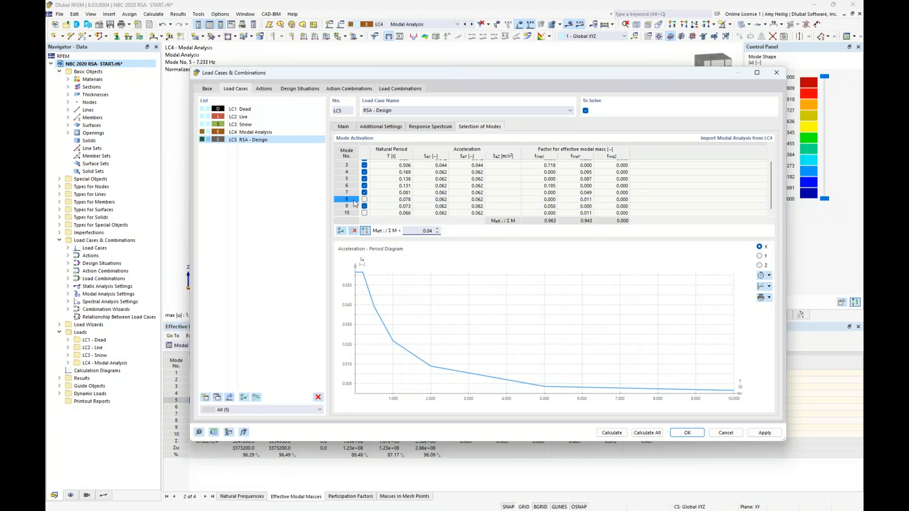
left_click(355, 214)
- Open LC5's spectral analysis settings SPS1 and review the combination rules offered for periodic responses and directional components
left_click(345, 129)
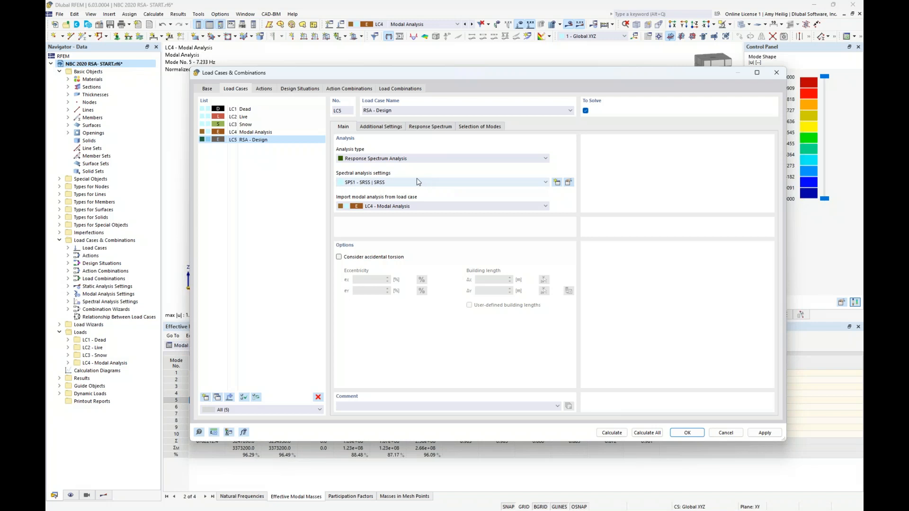
left_click(569, 183)
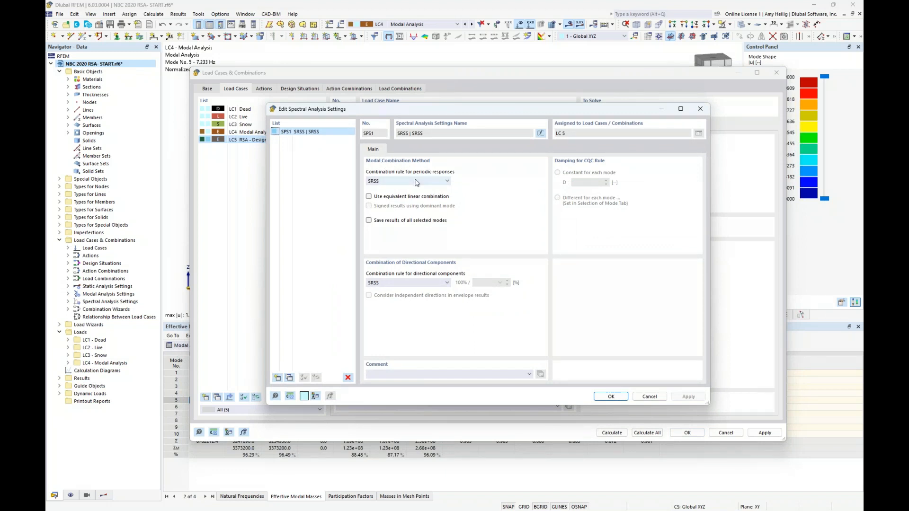
left_click(436, 182)
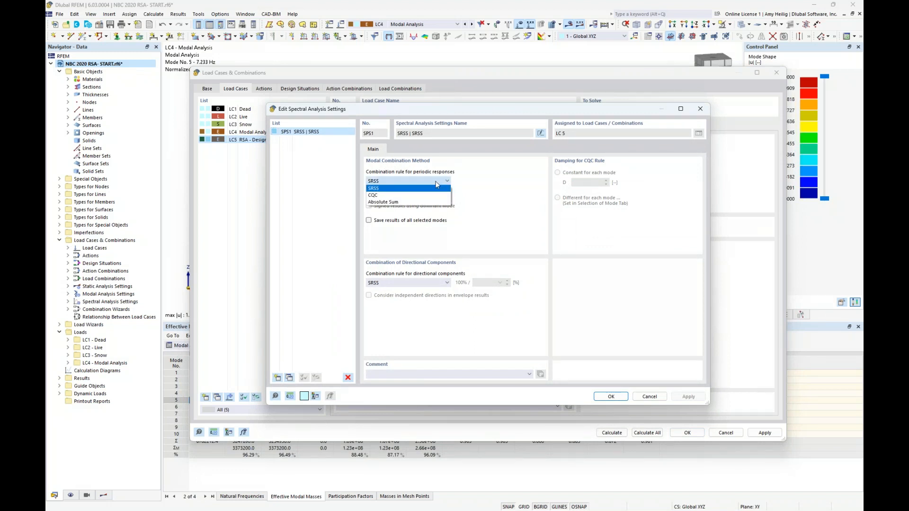
left_click(487, 213)
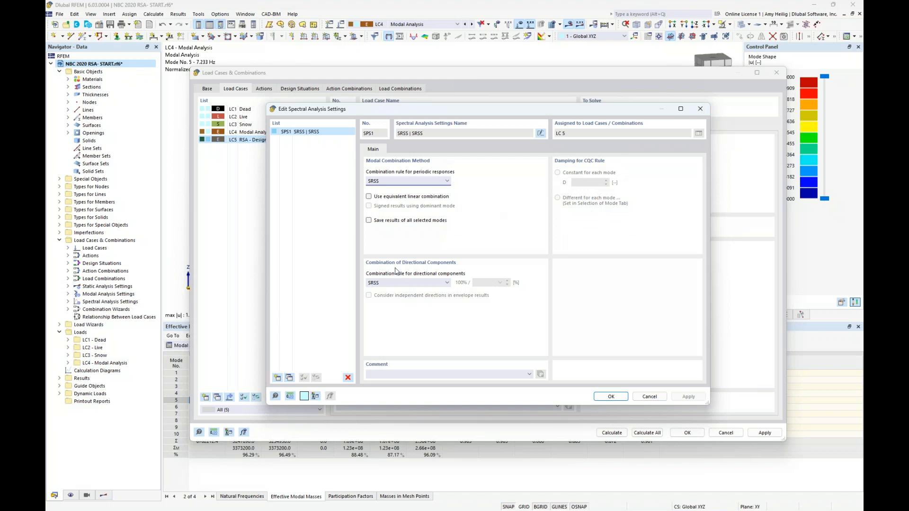
left_click(447, 283)
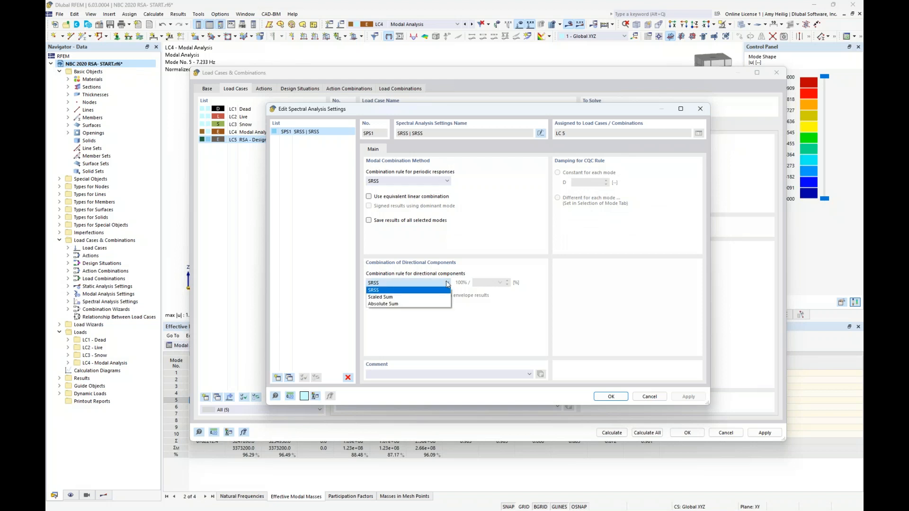
left_click(508, 241)
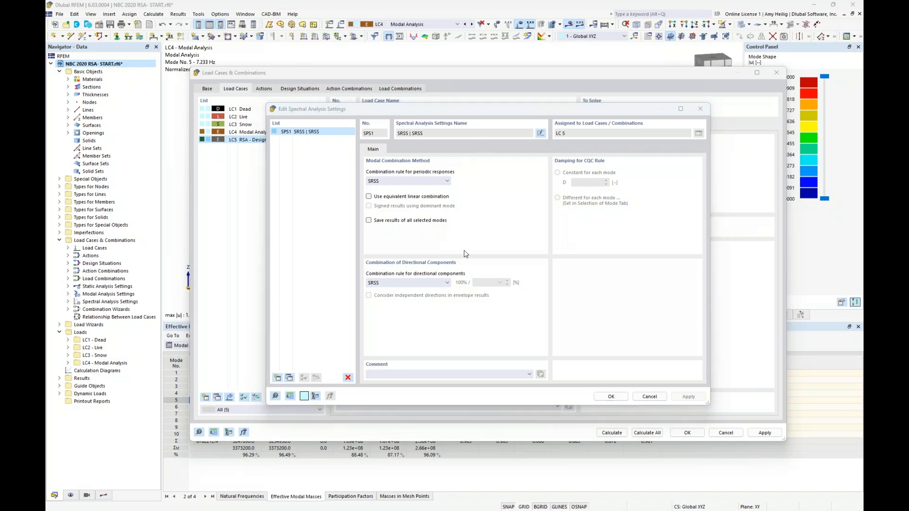
- Switch to the webinar slides and show the Modal Combination Method slide
key("super+Tab")
left_click(388, 260)
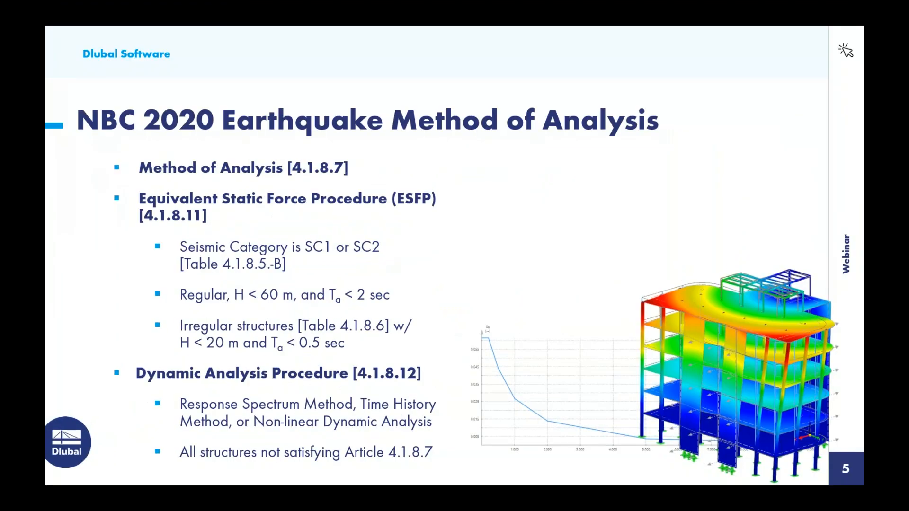
key("Right")
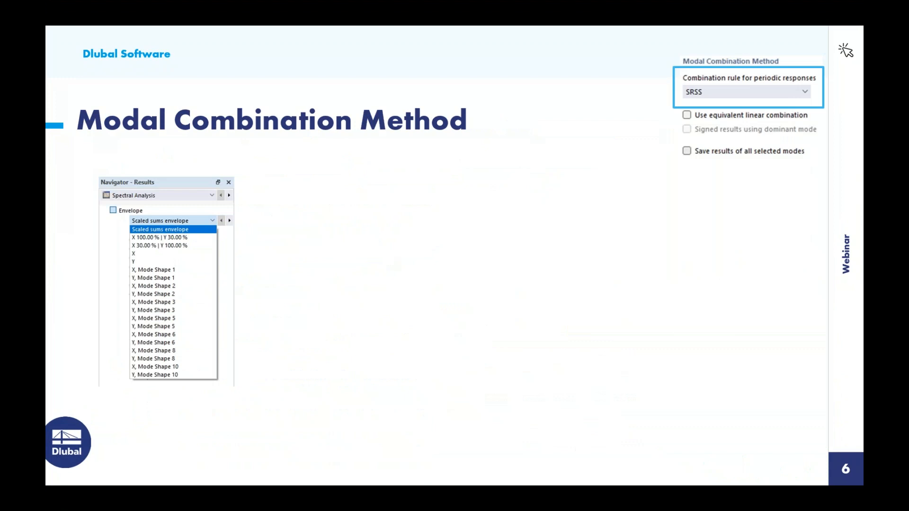
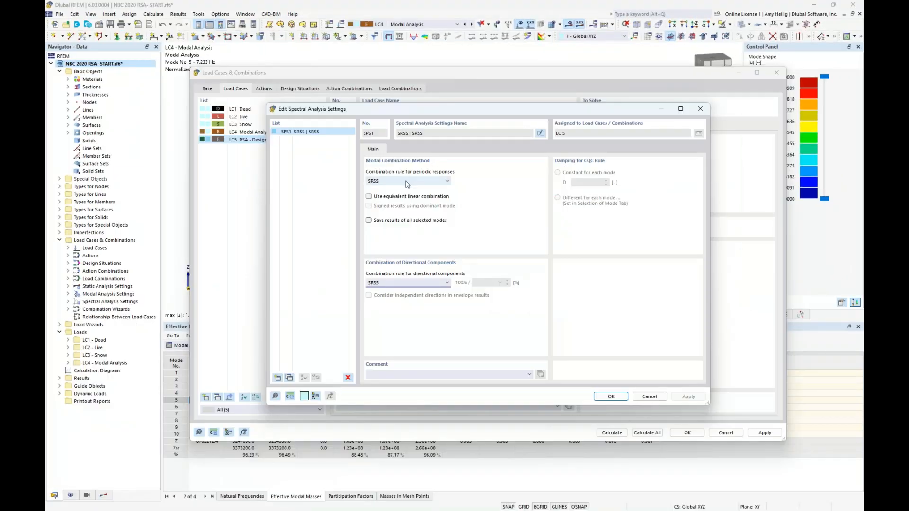
- Check the damping options of the CQC rule for periodic responses and return the modal combination rule to SRSS
left_click(408, 184)
left_click(399, 196)
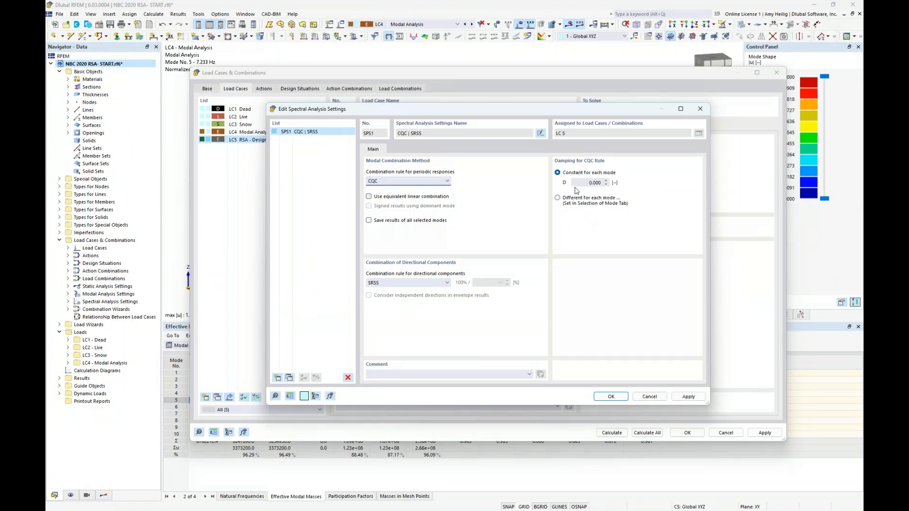
left_click(416, 182)
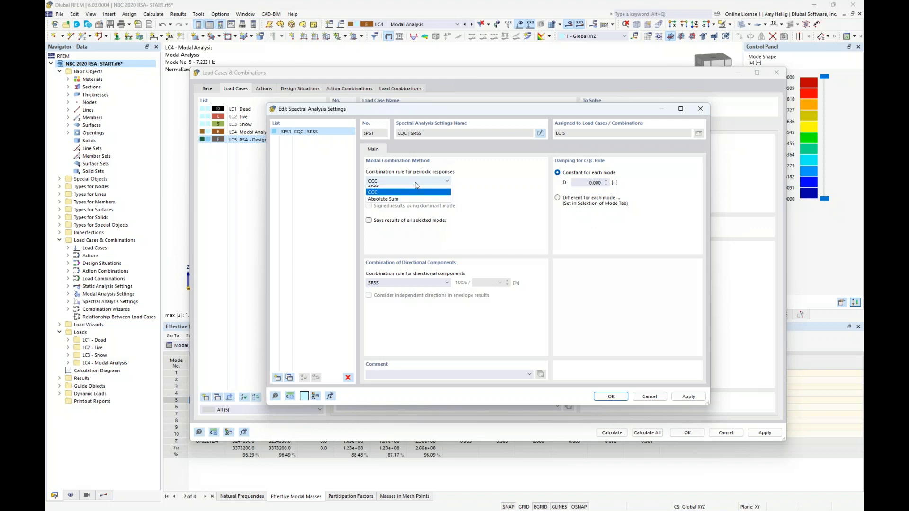
left_click(412, 193)
- In SPS1, enable equivalent linear combination and saving of all selected modes' results, and combine directional components by Scaled Sum at 100% / 30%
left_click(369, 197)
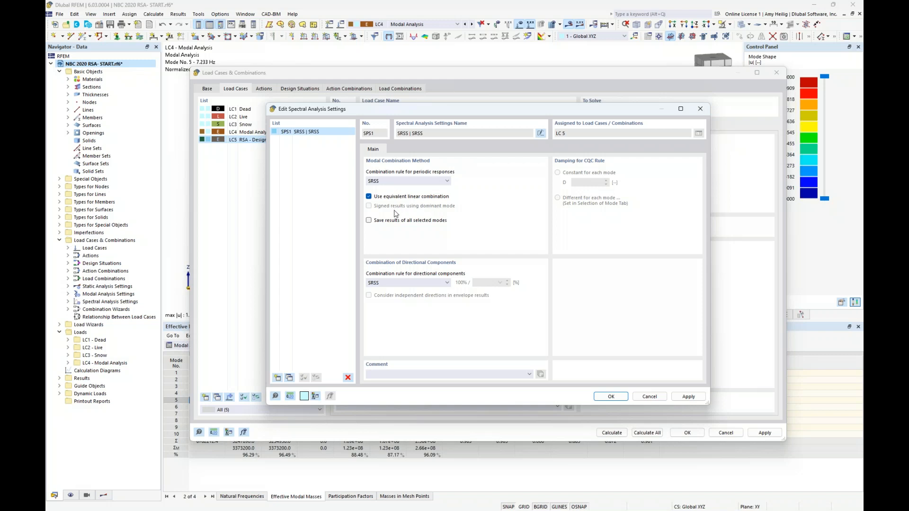
left_click(369, 221)
left_click(421, 284)
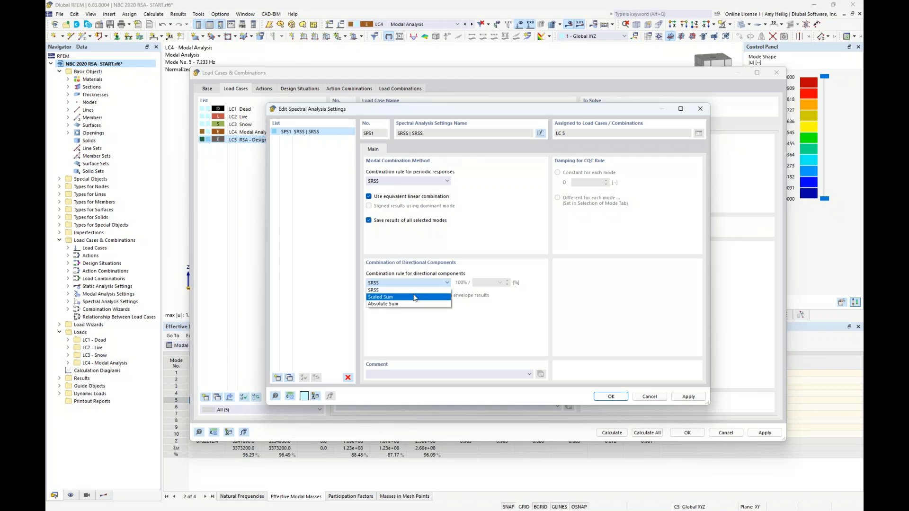
left_click(415, 297)
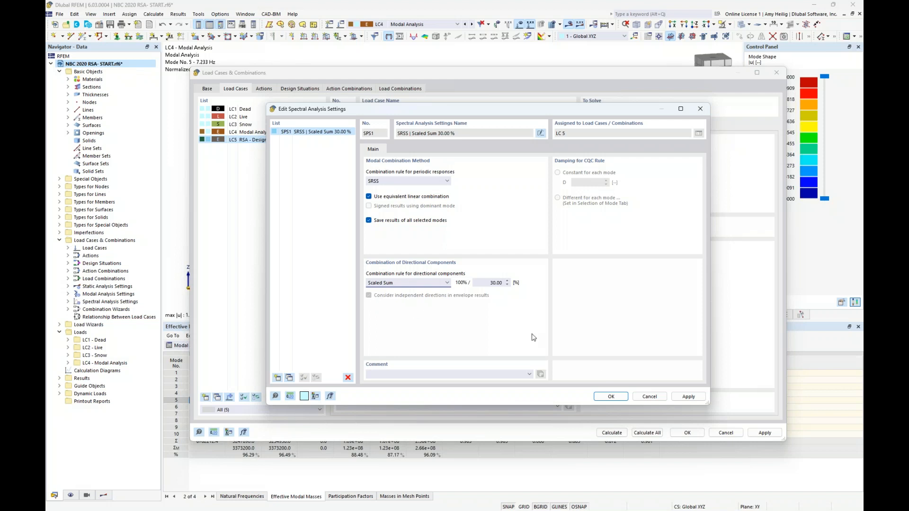
left_click(610, 397)
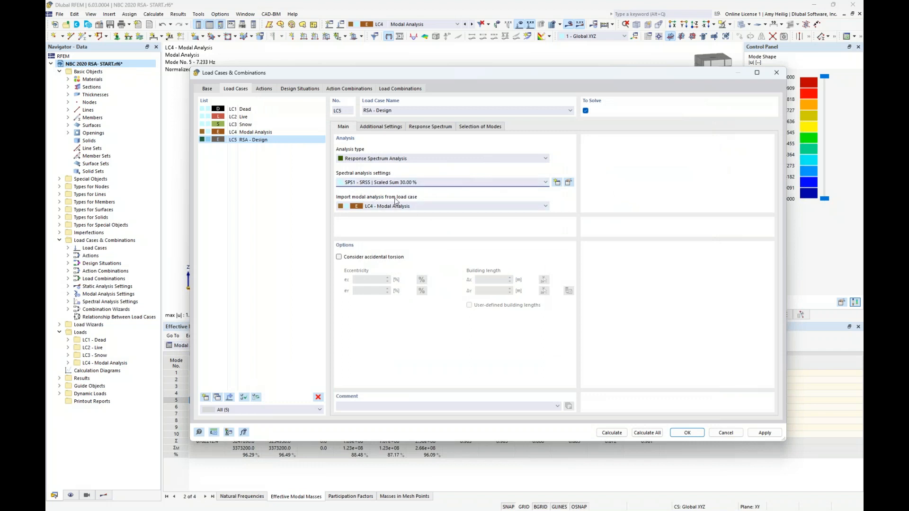
- Consider accidental torsion in LC5 with 10% eccentricity in both X and Y, and calculate the load case
left_click(419, 207)
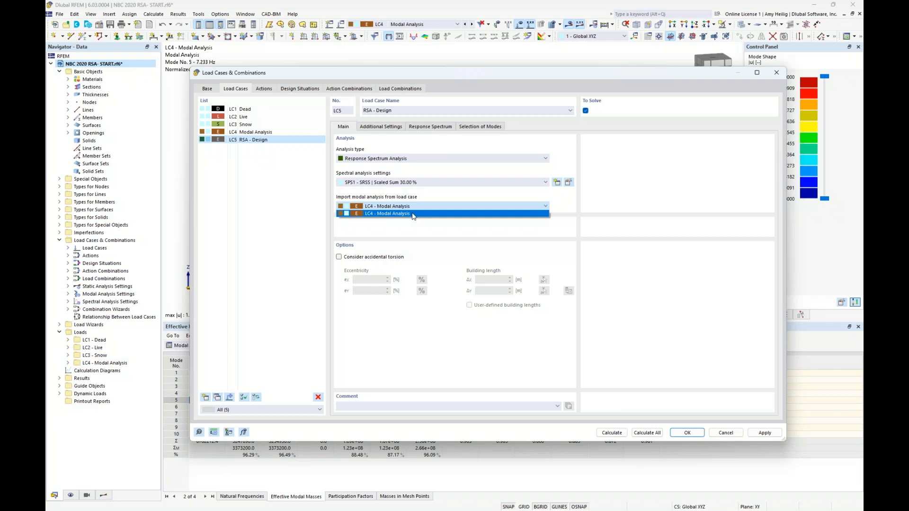
left_click(412, 214)
left_click(339, 257)
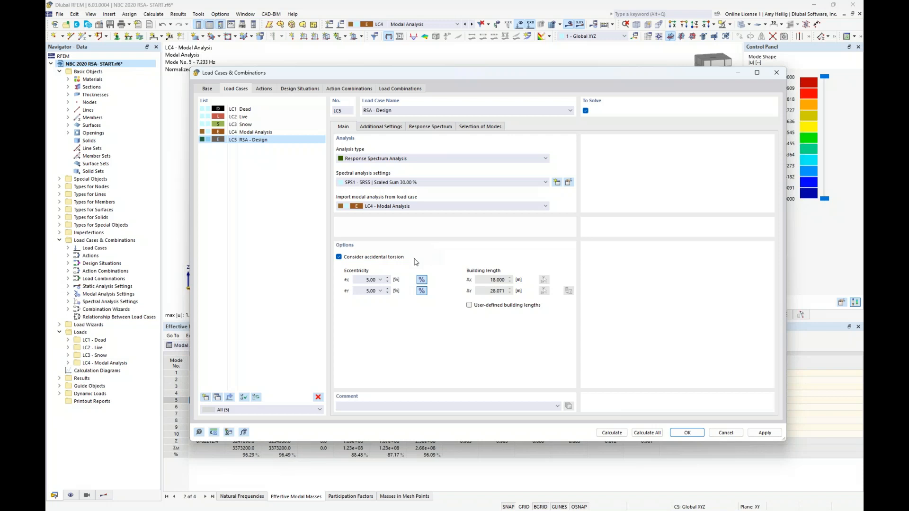
double_click(370, 280)
type("10")
key("Tab")
type("10")
left_click(363, 280)
left_click(612, 433)
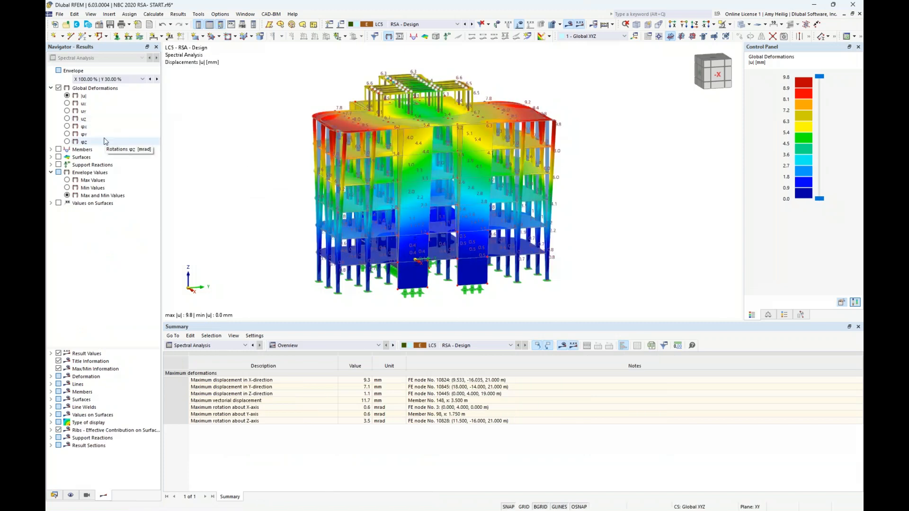
- Compare LC5's global deformations for X mode shape 1, the combined X direction and the scaled sums envelope
left_click(127, 79)
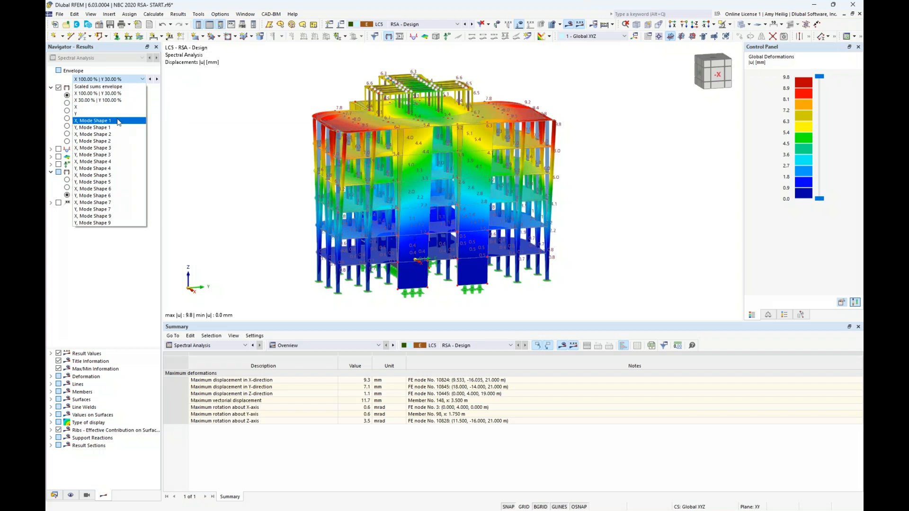
key("Escape")
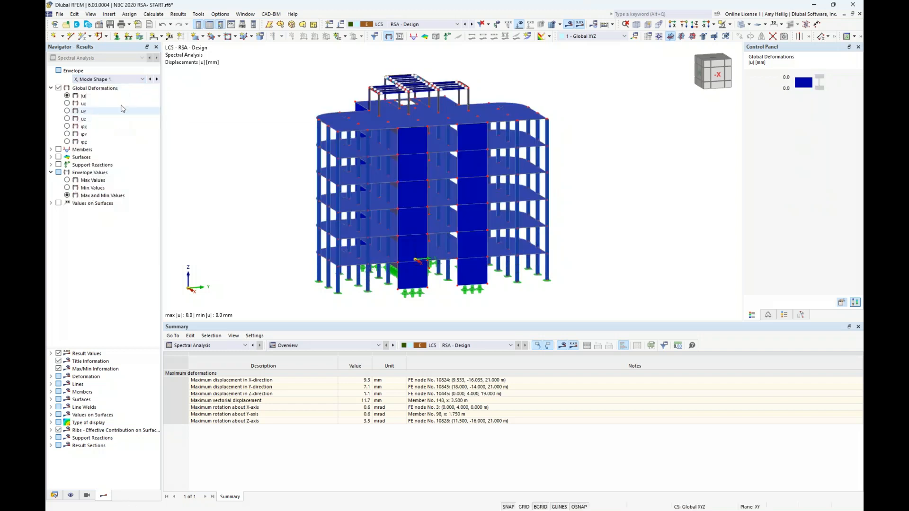
left_click(120, 80)
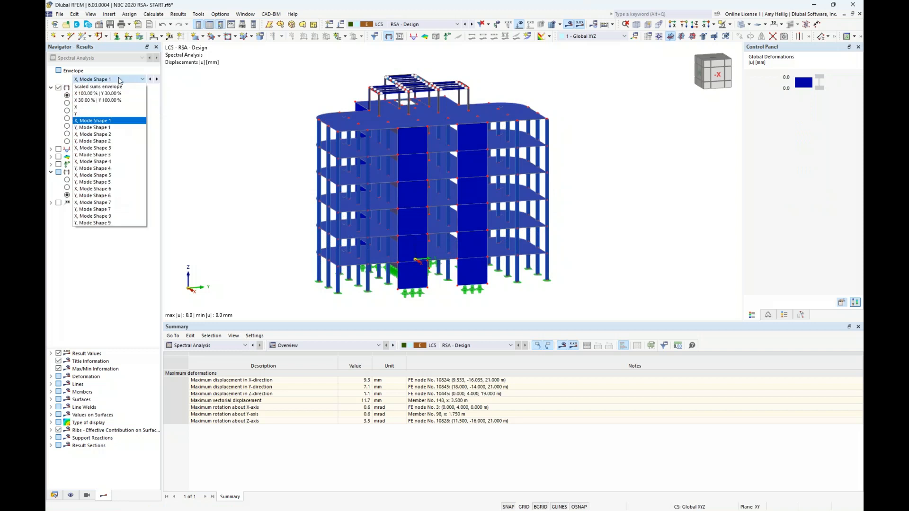
left_click(97, 107)
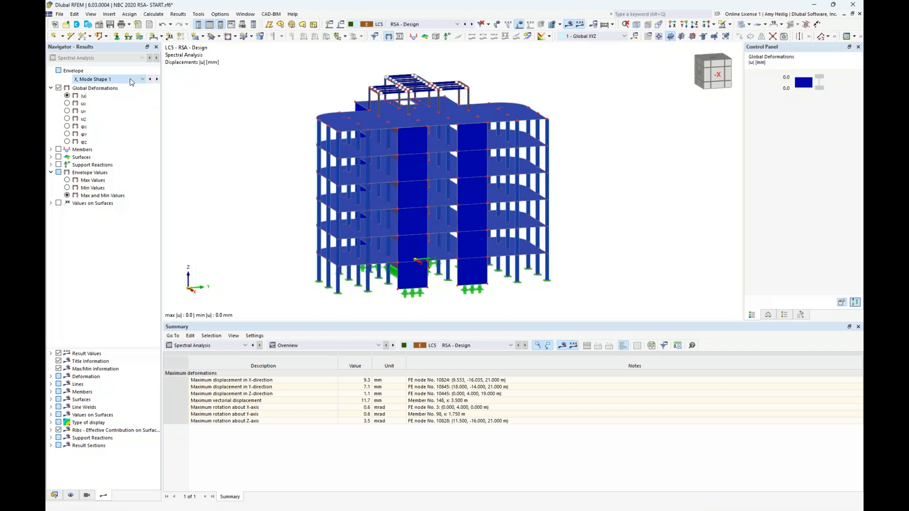
left_click(130, 79)
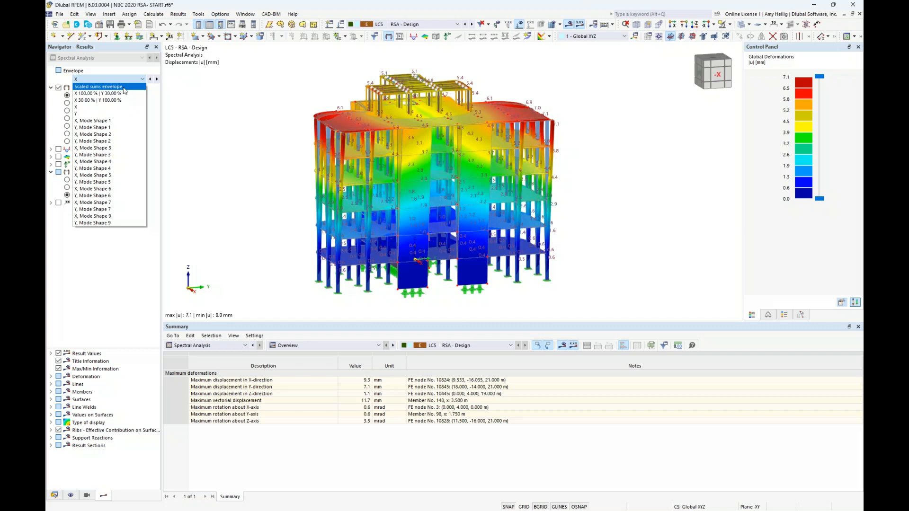
left_click(123, 88)
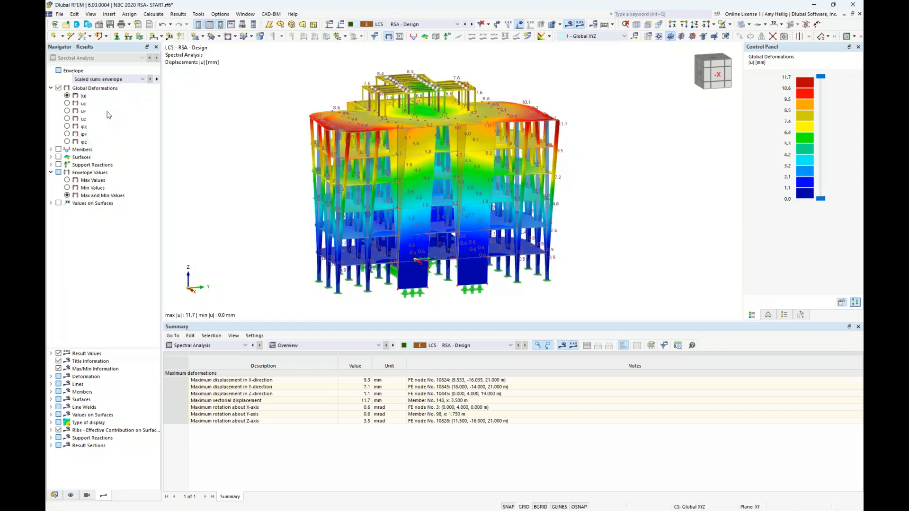
left_click(118, 80)
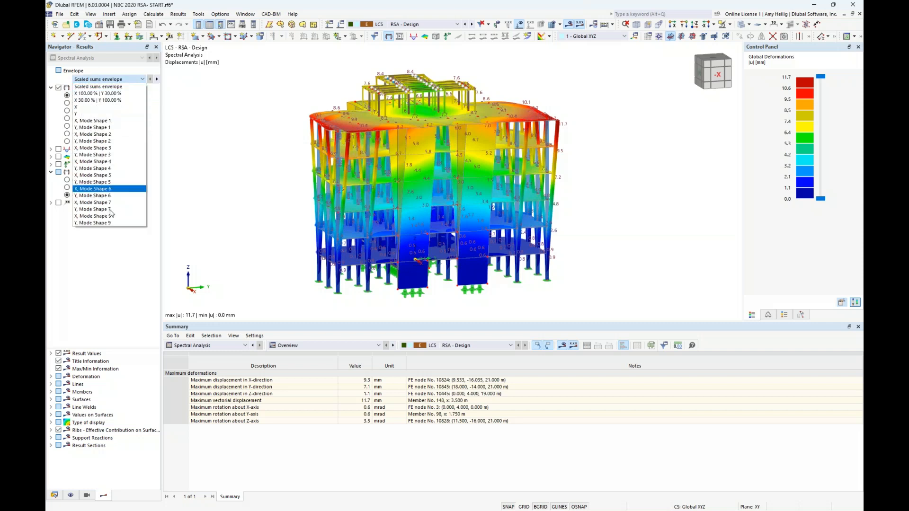
left_click(97, 264)
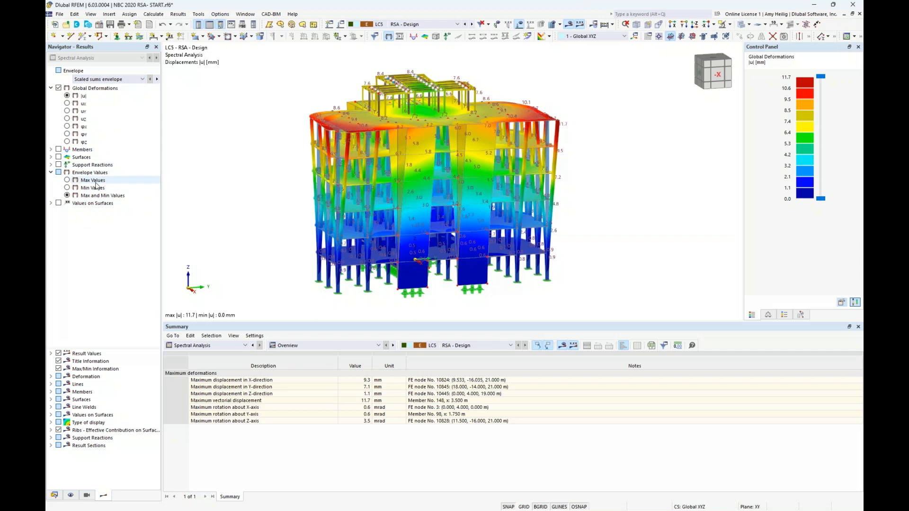
- Compare the building's deformations from maximum envelope values only with those from both maximum and minimum values
middle_click_drag(224, 206, 274, 208, "ctrl")
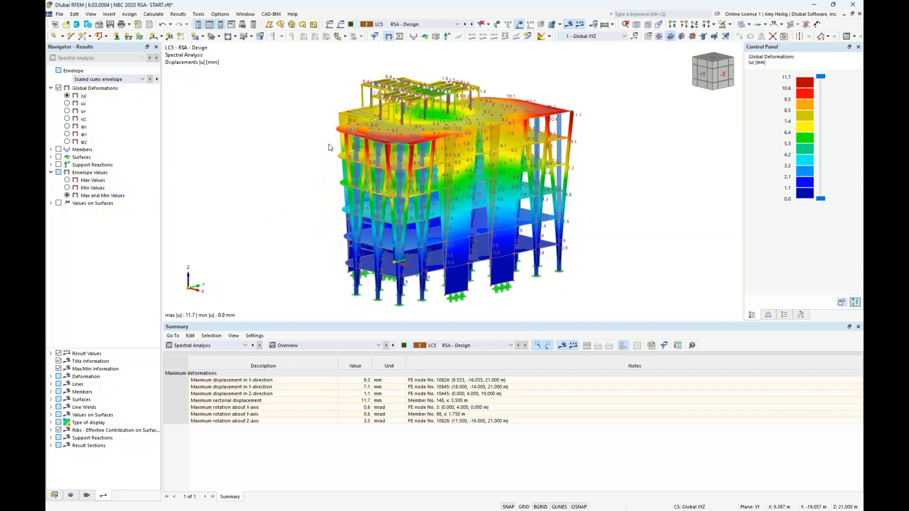
scroll(365, 145, "up", 2)
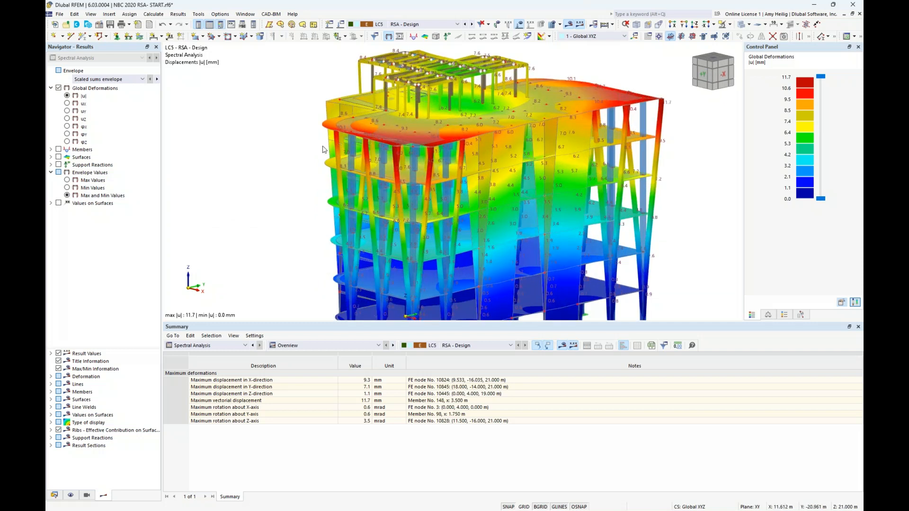
left_click(69, 181)
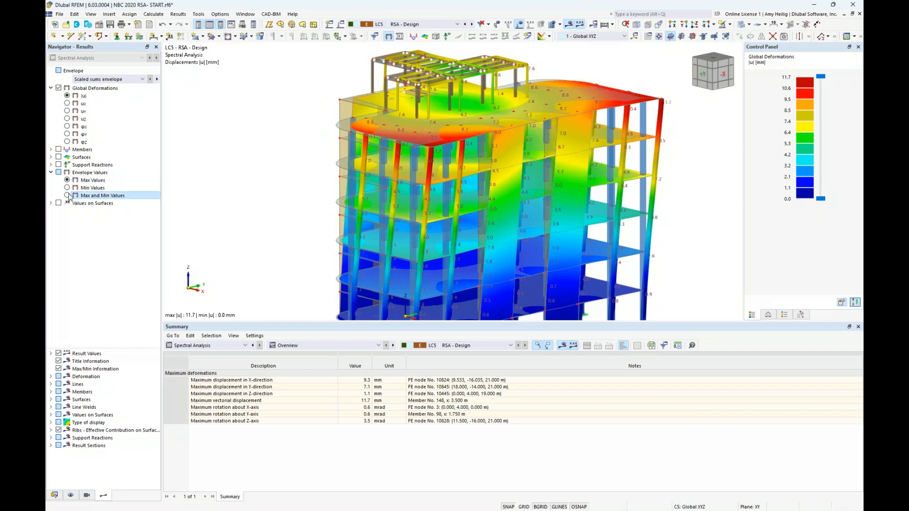
left_click(67, 196)
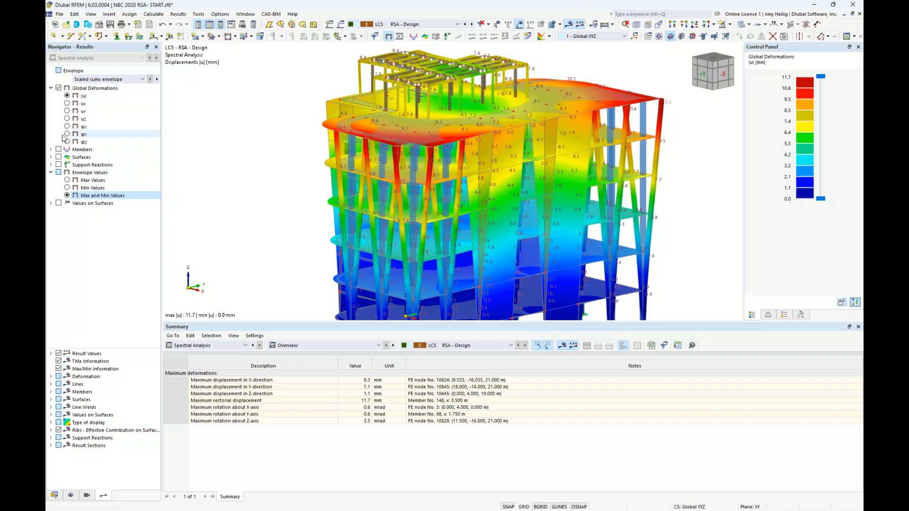
scroll(305, 184, "down", 4)
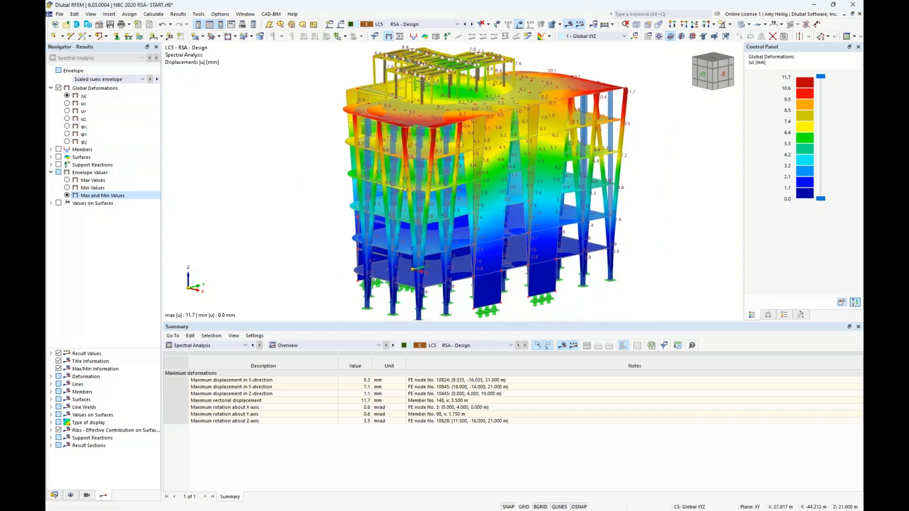
- Examine the members' maximum axial force N, shear force Vz and moment My on a wireframe view of the building
left_click(51, 149)
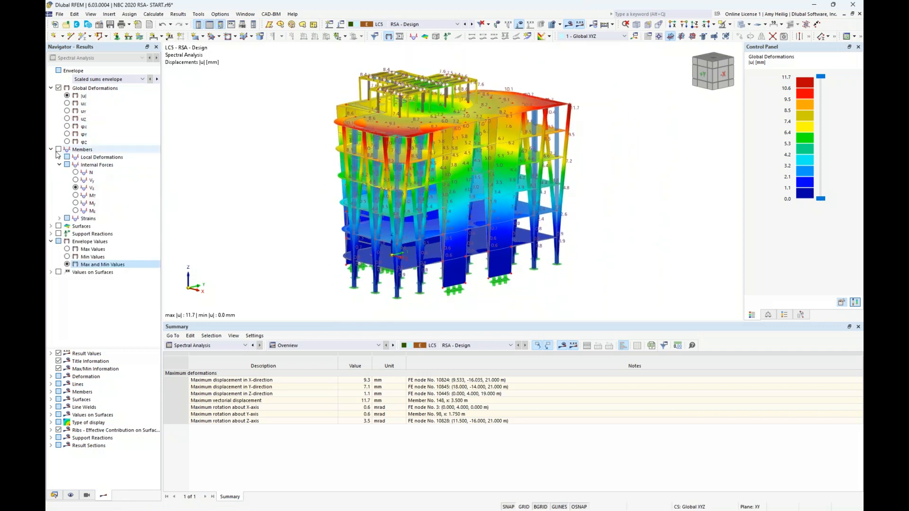
left_click(59, 149)
left_click(75, 172)
left_click(67, 249)
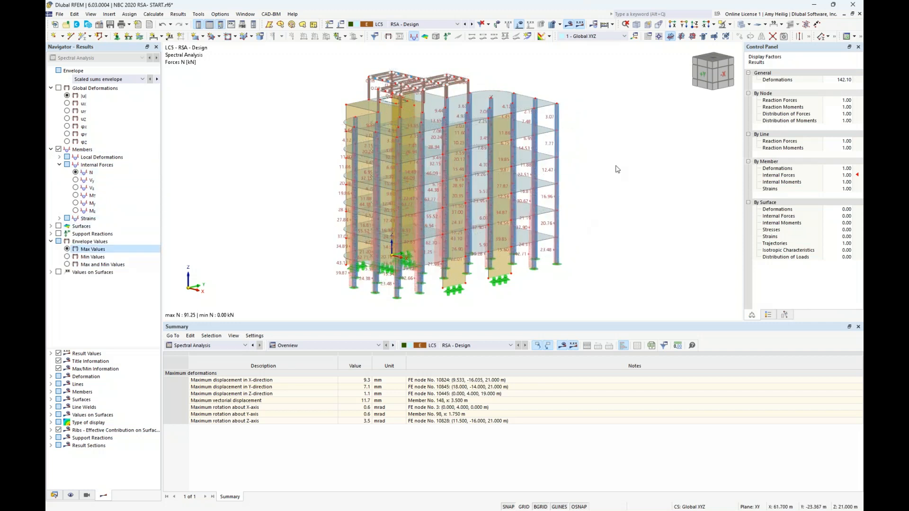
left_click(741, 25)
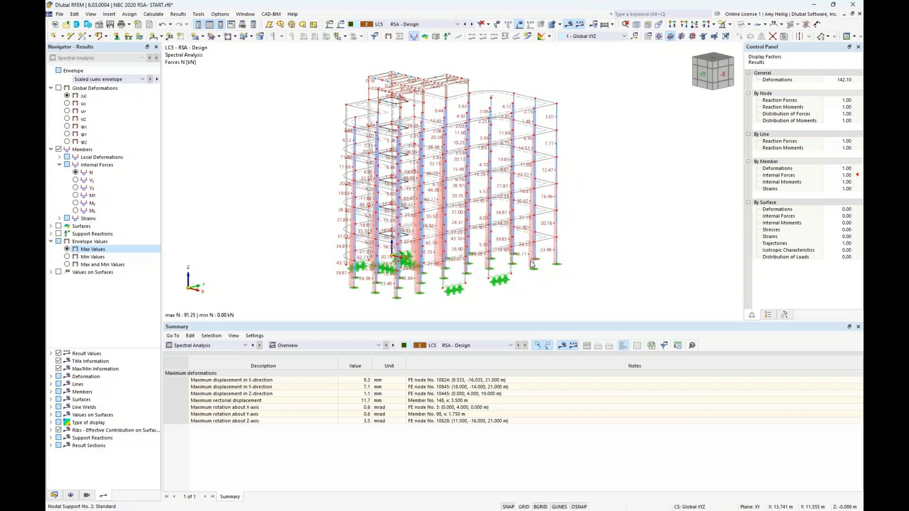
scroll(555, 266, "up", 1)
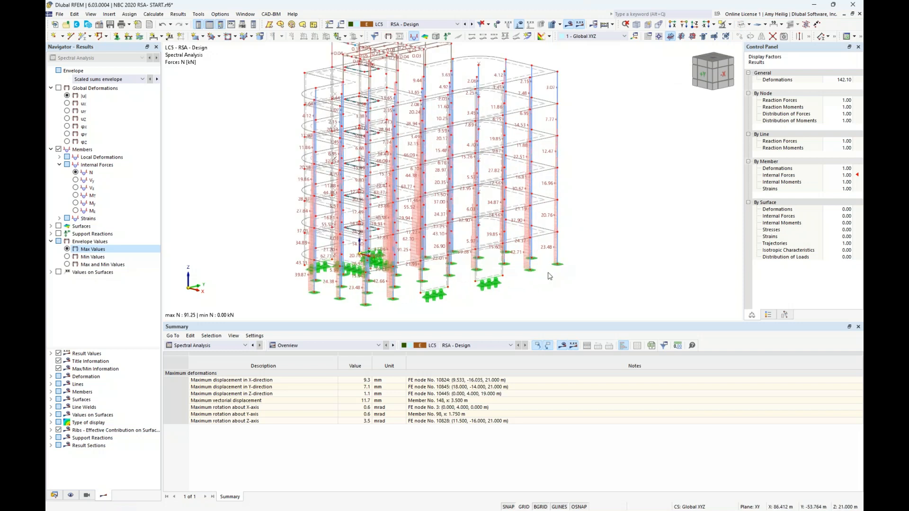
left_click(77, 188)
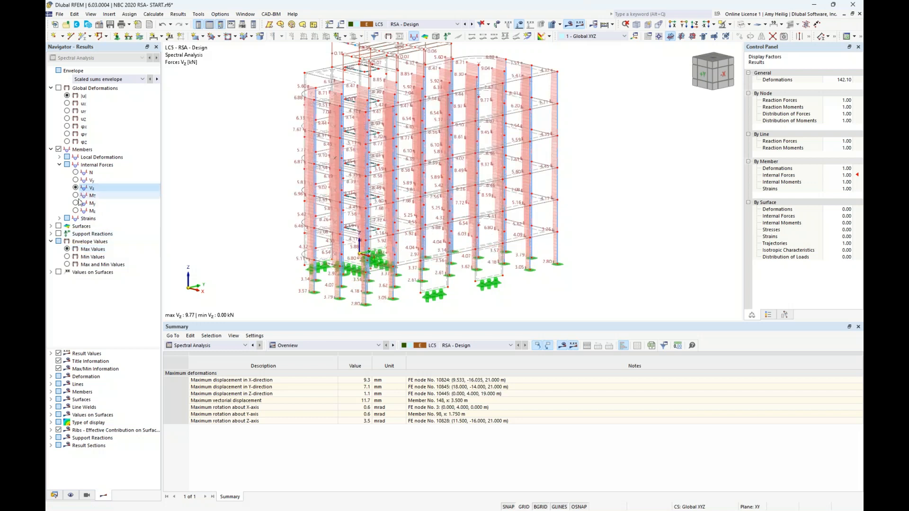
left_click(76, 204)
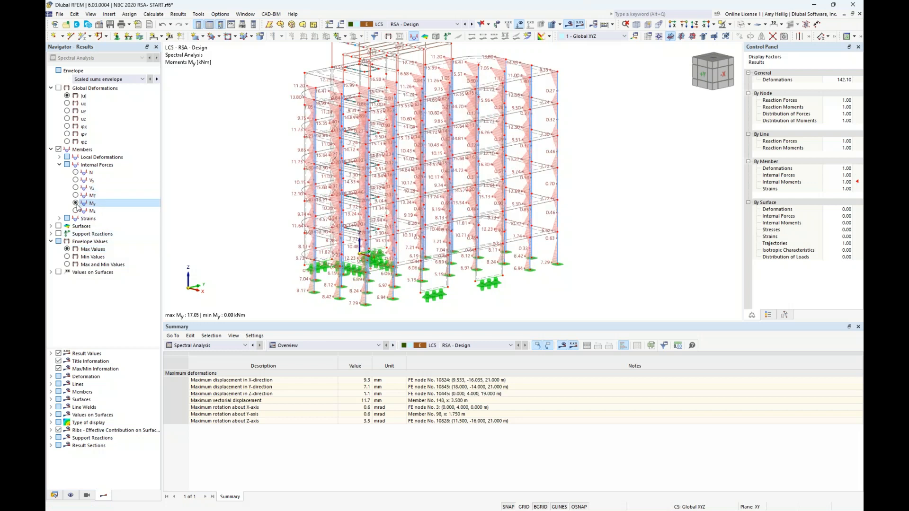
- Replace the member results with the surfaces' basic internal moments mx and my, and examine the colour scale for my
left_click(51, 150)
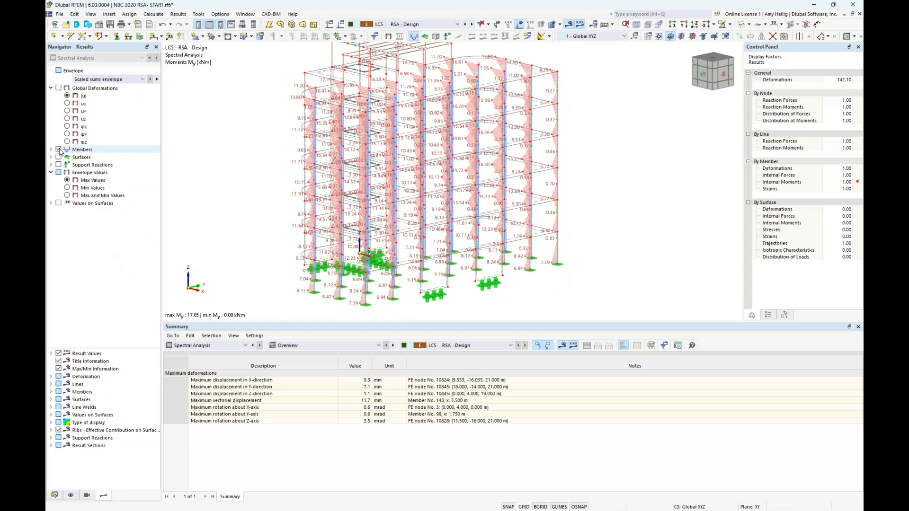
left_click(58, 150)
left_click(58, 158)
left_click(50, 157)
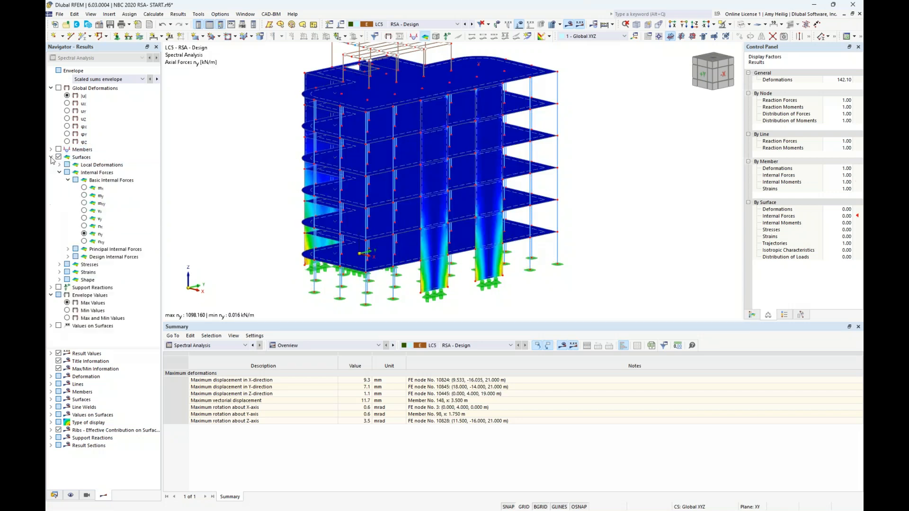
left_click(84, 188)
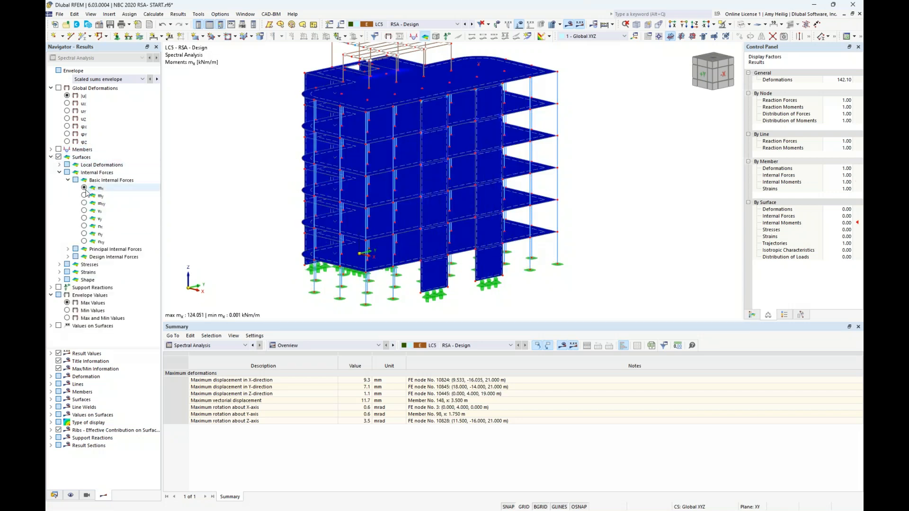
left_click(85, 196)
left_click(749, 315)
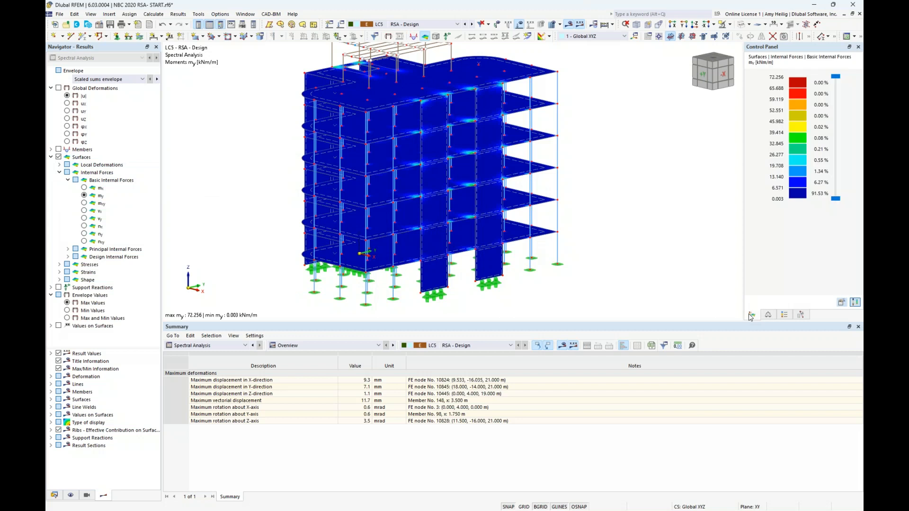
- Display the surfaces' basic axial forces nx and ny on the building, and collapse the surface results branch
left_click(85, 226)
left_click(84, 234)
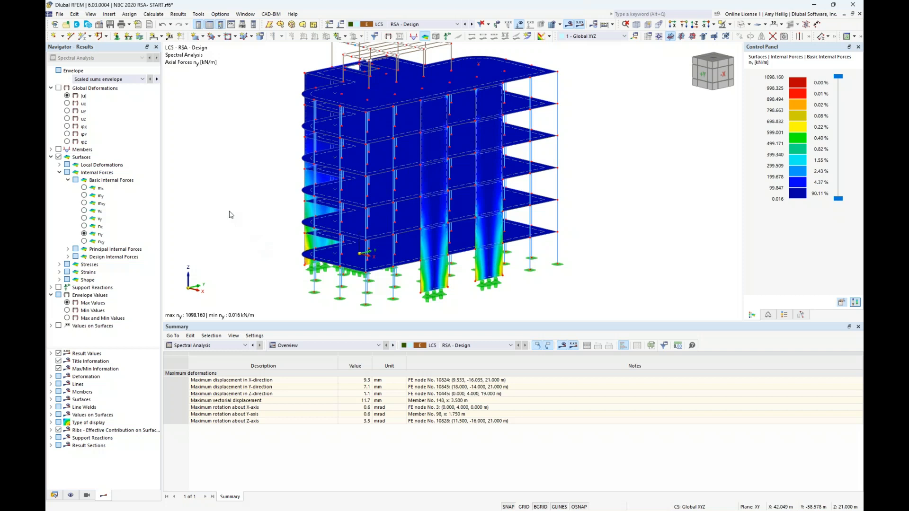
left_click(51, 158)
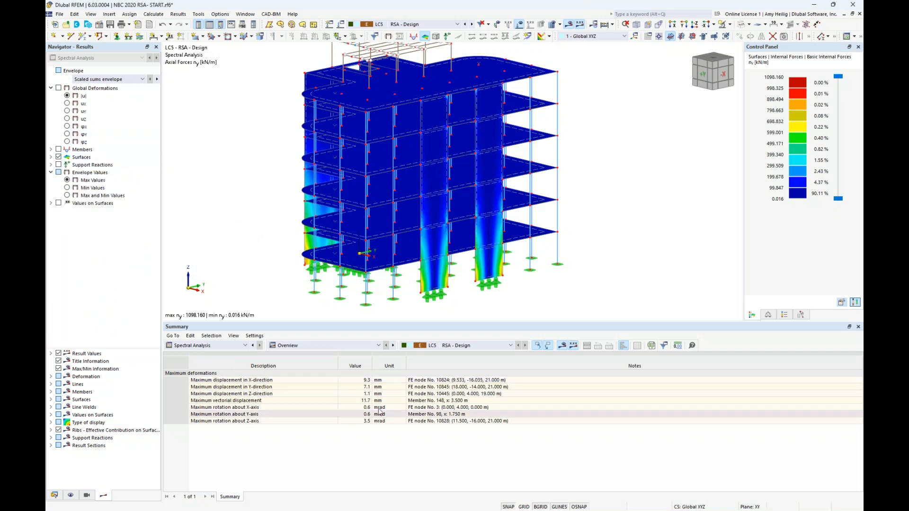
- List the spectral analysis internal forces by member in the results table, and hide the surface results in the model view
left_click(224, 346)
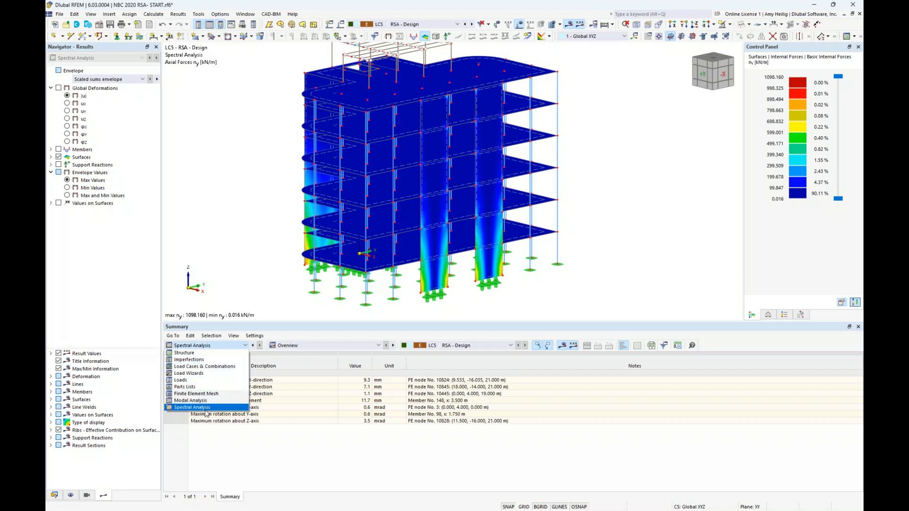
left_click(339, 346)
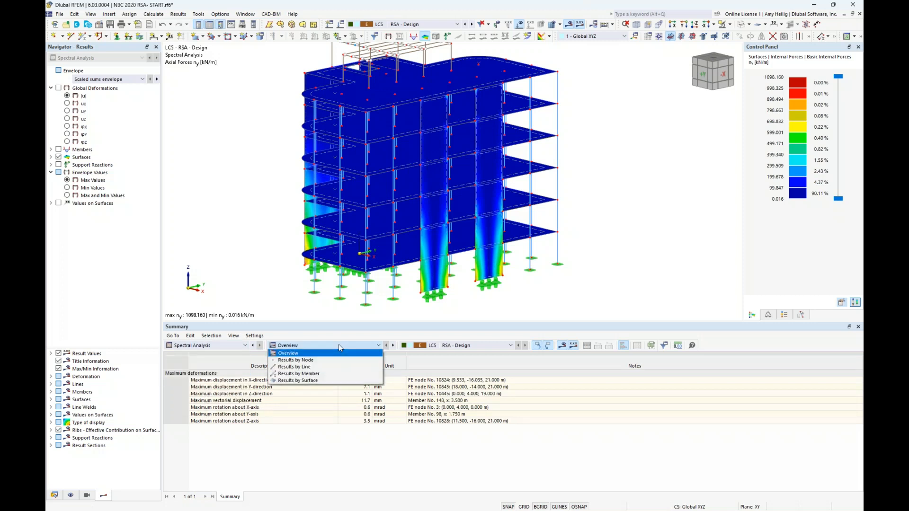
left_click(334, 374)
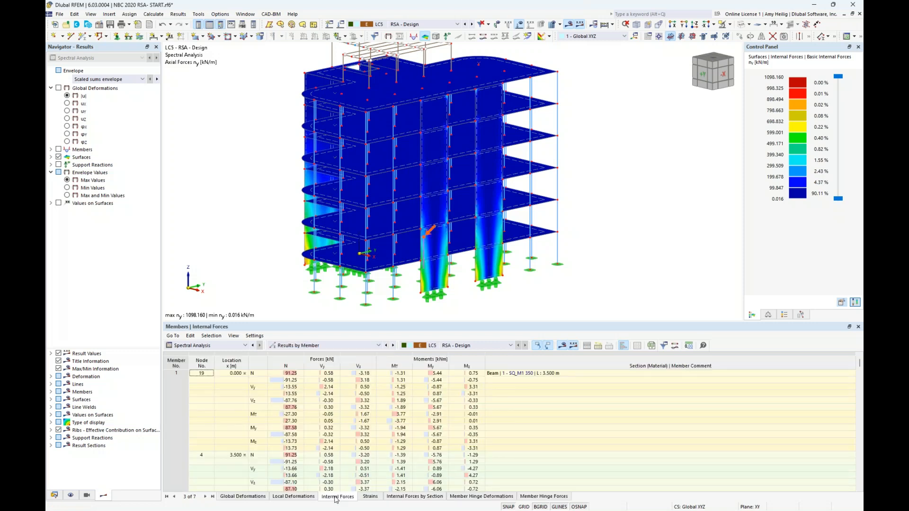
left_click(320, 428)
left_click(315, 415)
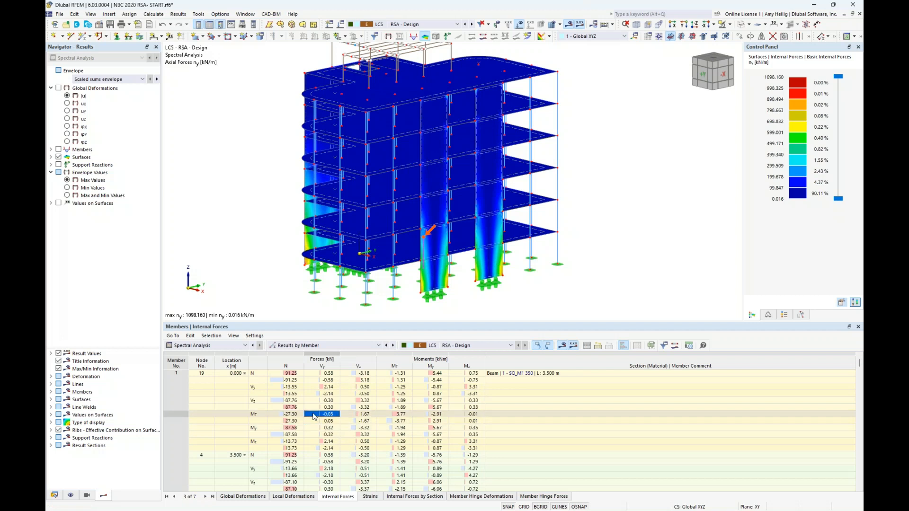
left_click(58, 157)
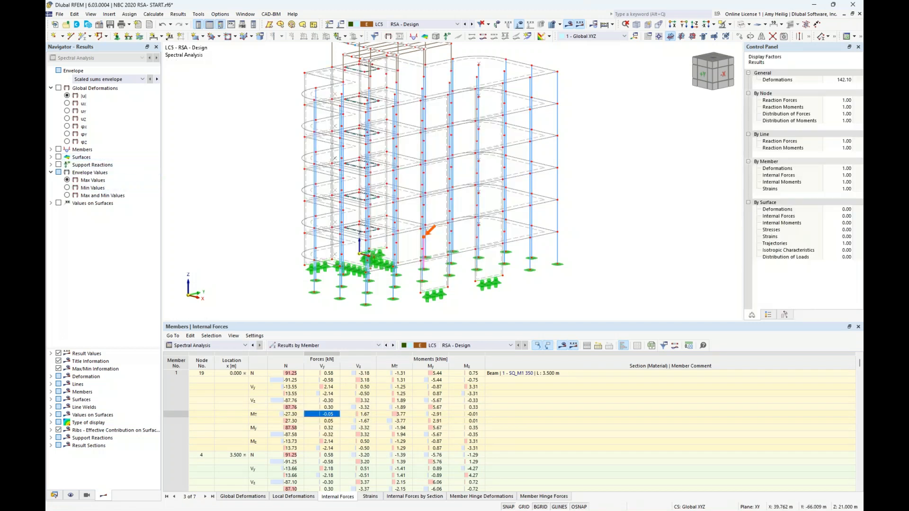
- Examine member 1's internal forces at node 4 and its extreme values, and check which other result table categories are available
left_click(319, 462)
scroll(320, 462, "down", 5)
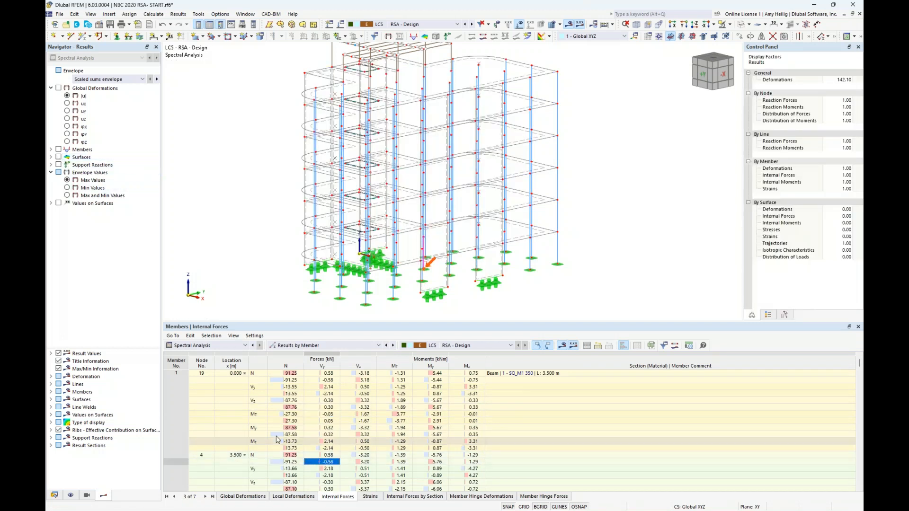
scroll(322, 457, "down", 1)
left_click(322, 461)
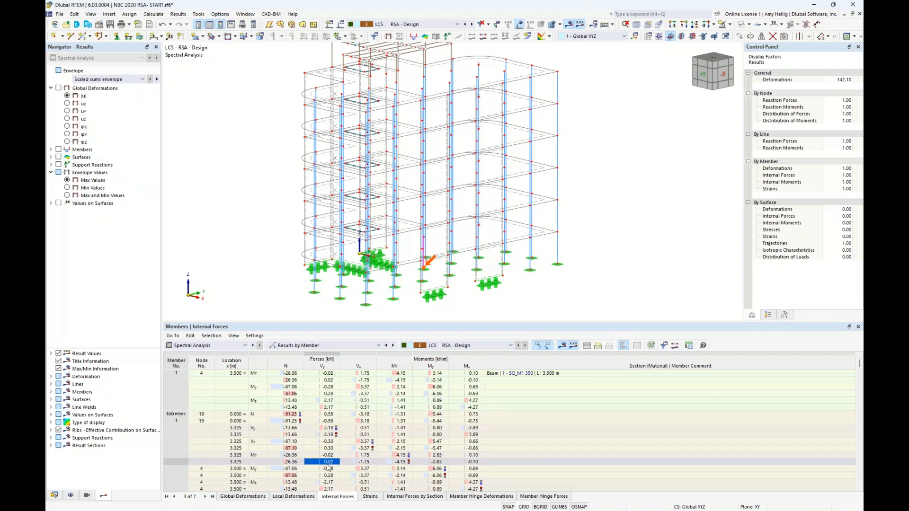
middle_click_drag(525, 219, 497, 217, "ctrl")
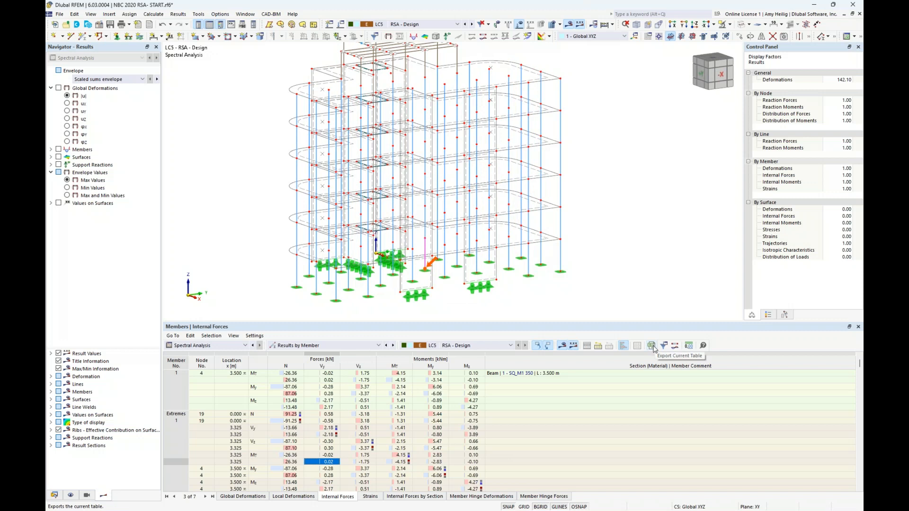
left_click(308, 346)
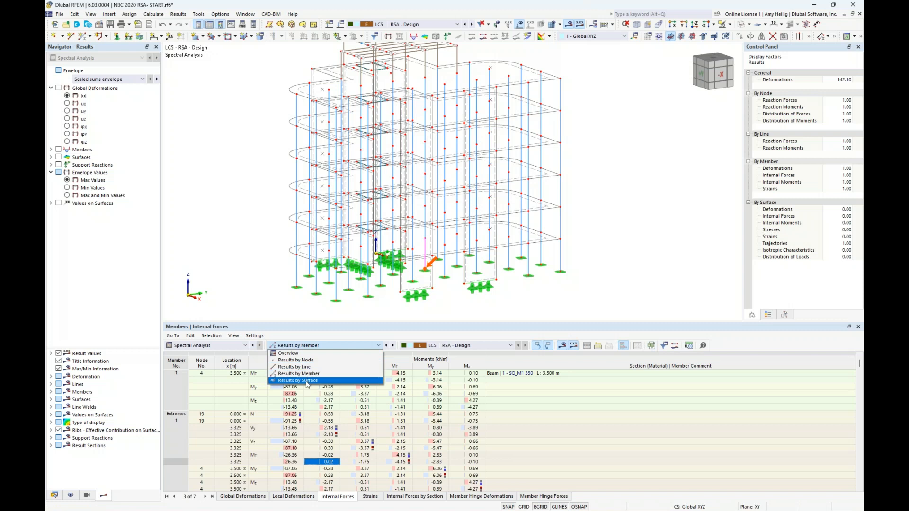
left_click(240, 262)
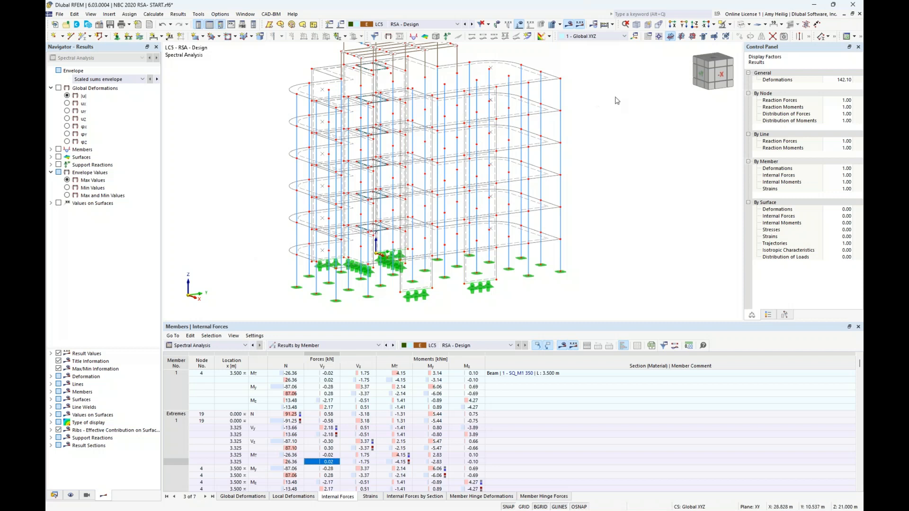
- Show the building as a rendered solid model and give the model view more height above the results table
left_click(741, 27)
left_click(741, 27)
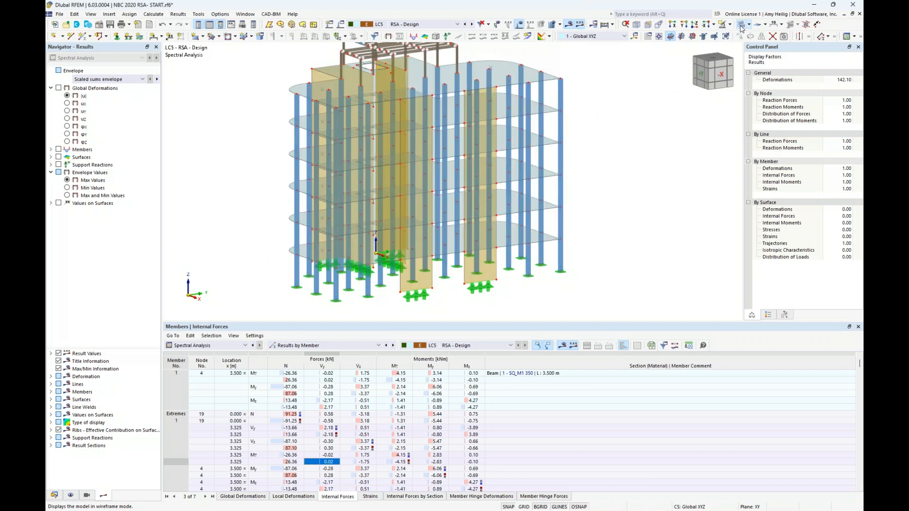
middle_click_drag(616, 168, 602, 185)
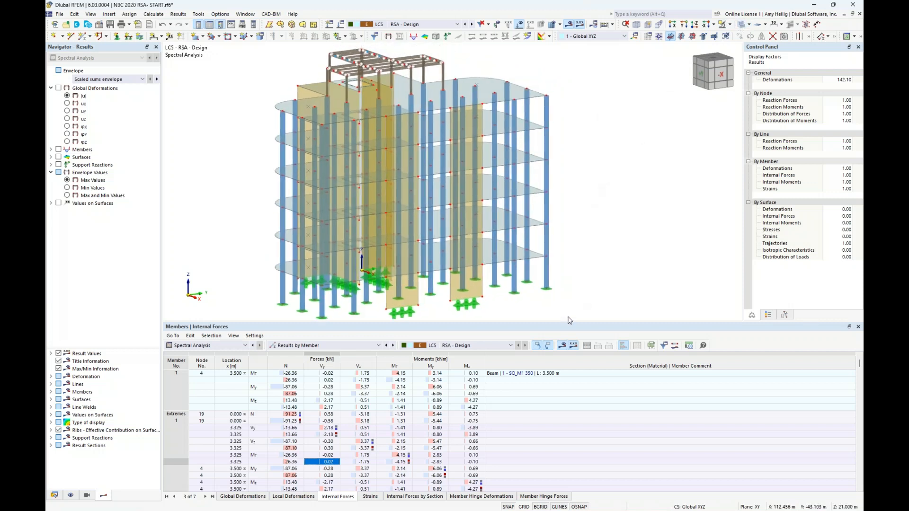
left_click_drag(568, 323, 568, 372)
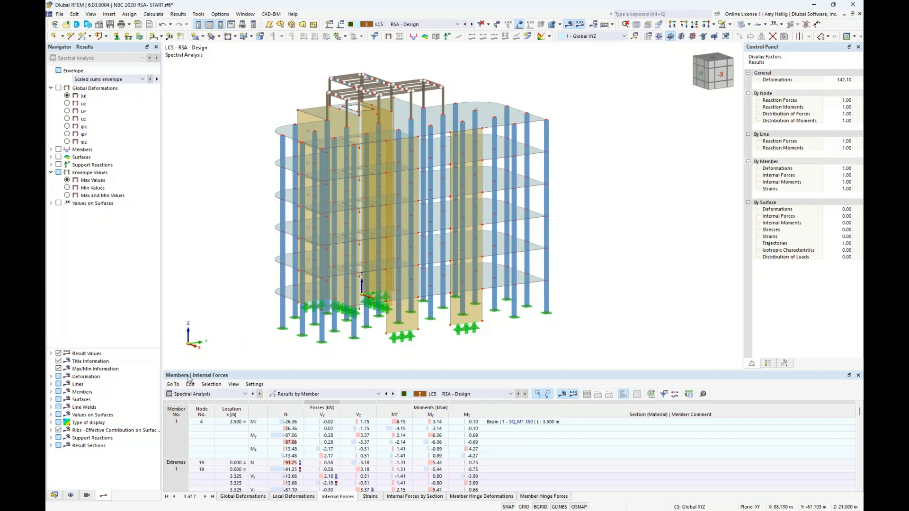
- Activate the Building Model add-on in the model's base data
left_click(55, 496)
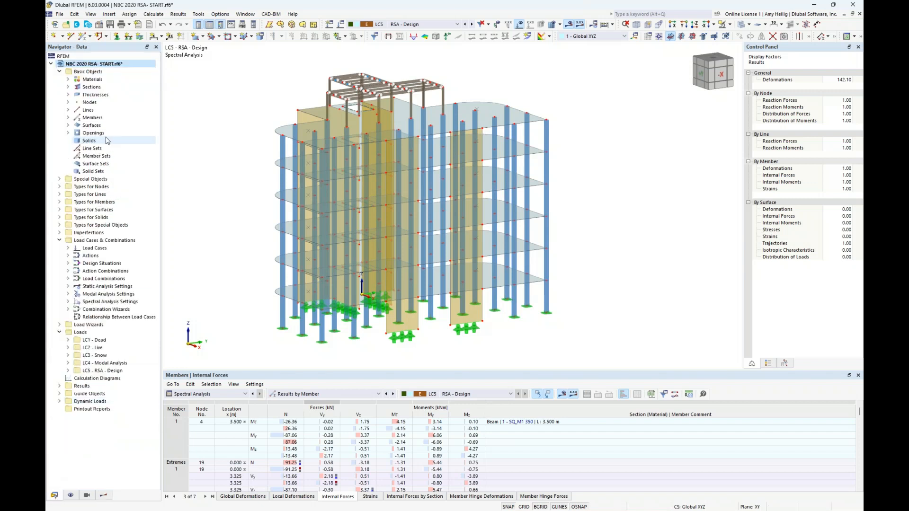
right_click(99, 66)
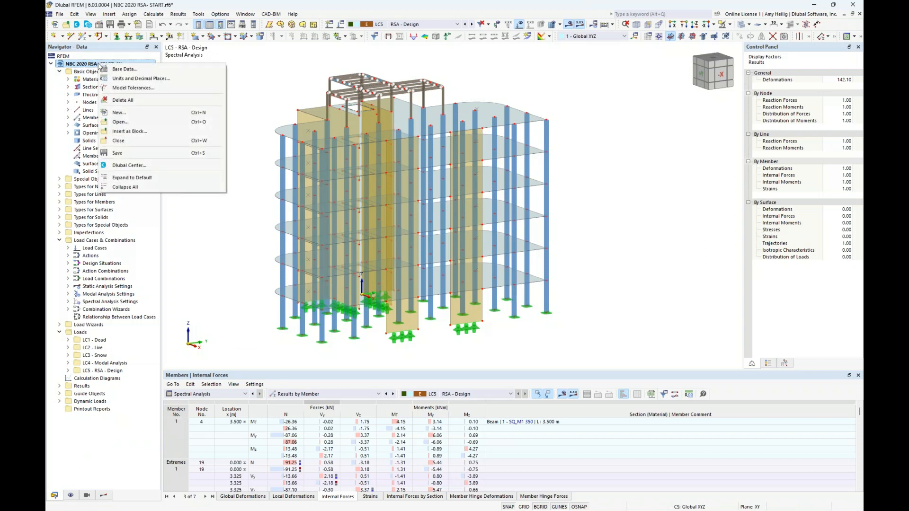
left_click(117, 69)
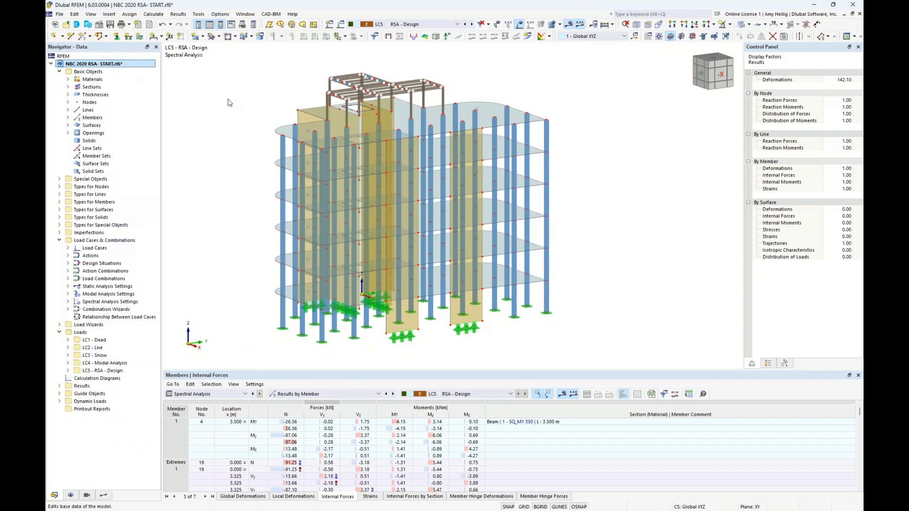
left_click(314, 94)
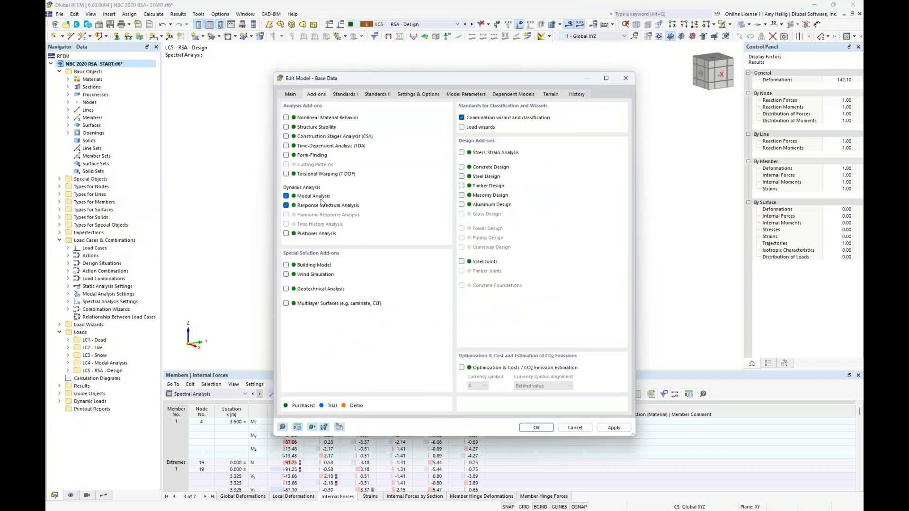
left_click(287, 265)
left_click(531, 431)
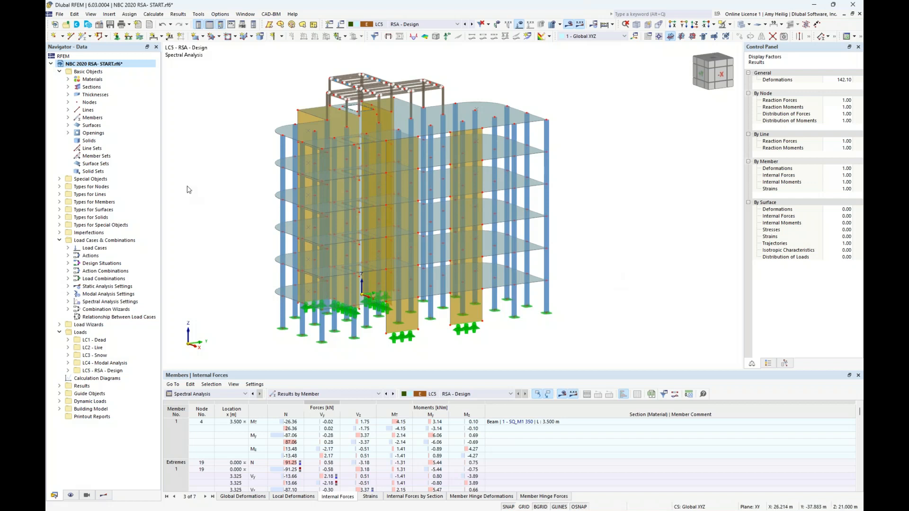
middle_click_drag(259, 235, 308, 237)
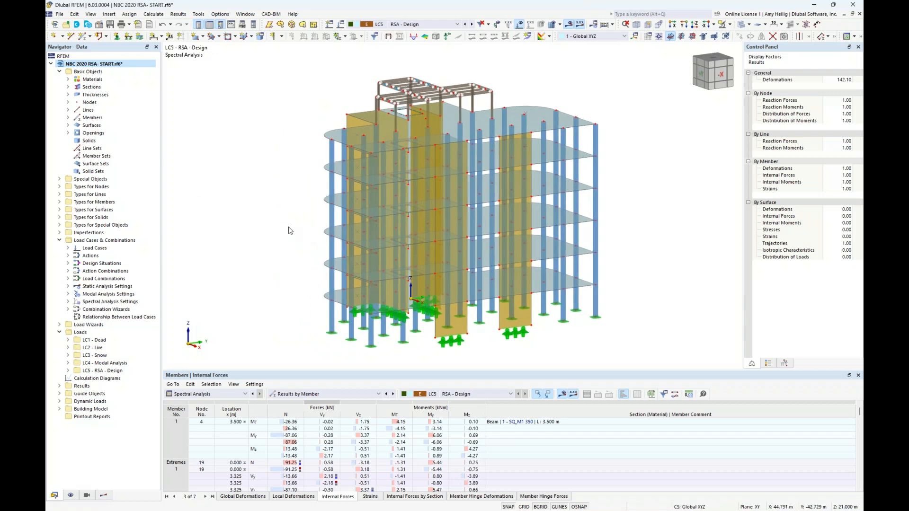
- Collapse the model data tree and create a new building story under Building Model
right_click(104, 74)
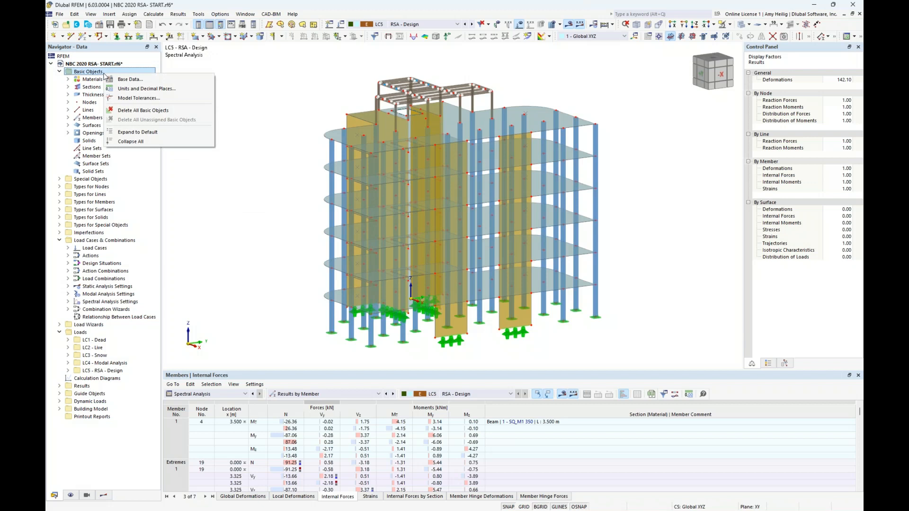
left_click(131, 141)
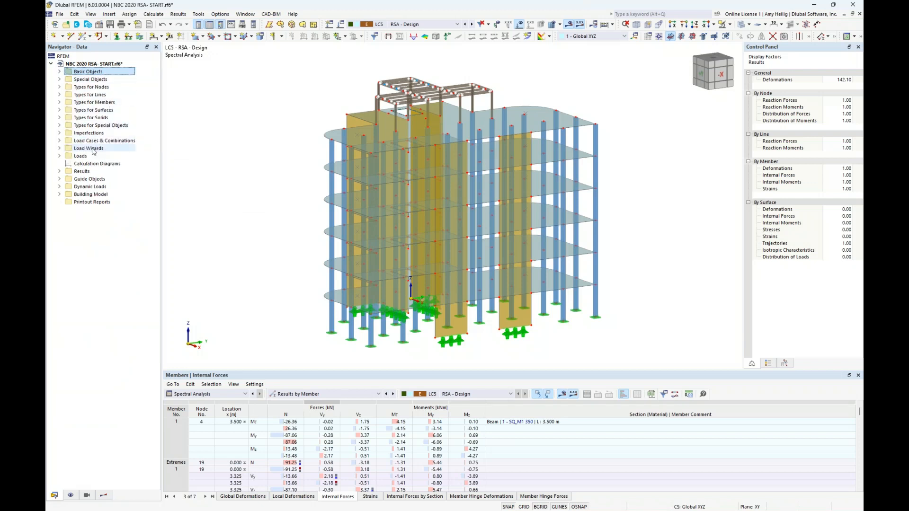
left_click(60, 195)
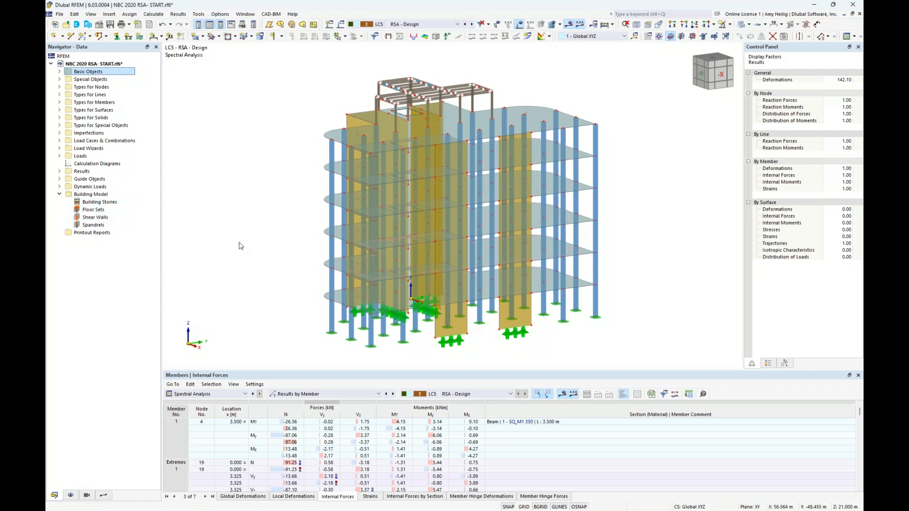
right_click(117, 202)
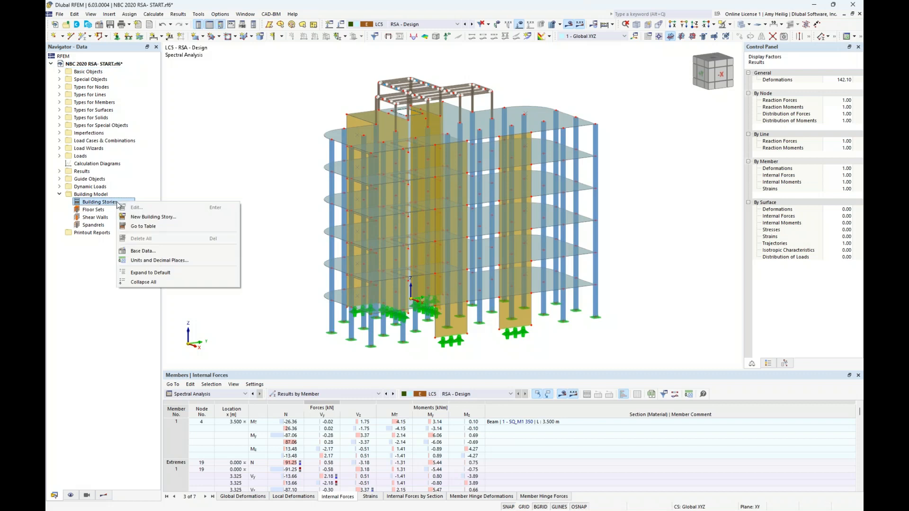
left_click(140, 218)
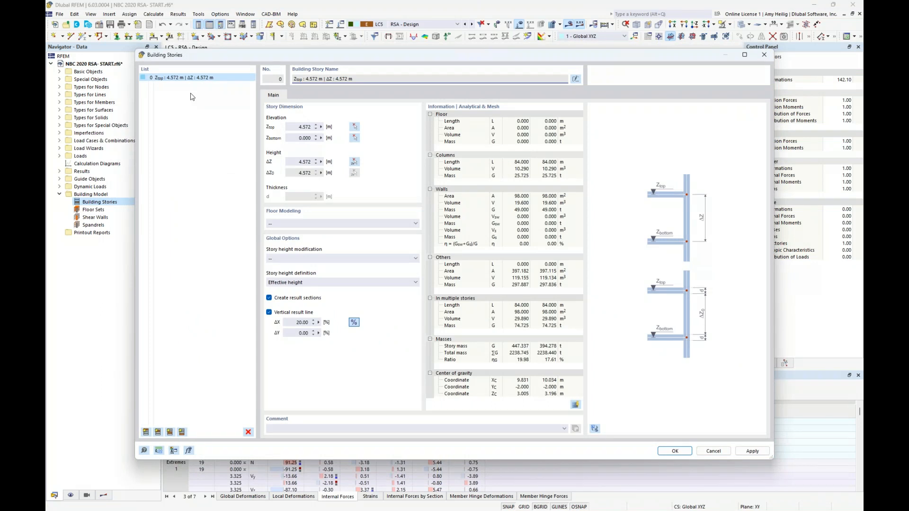
- Try to define the story height ΔZ by picking two points along a ground-floor corner column
left_click(354, 164)
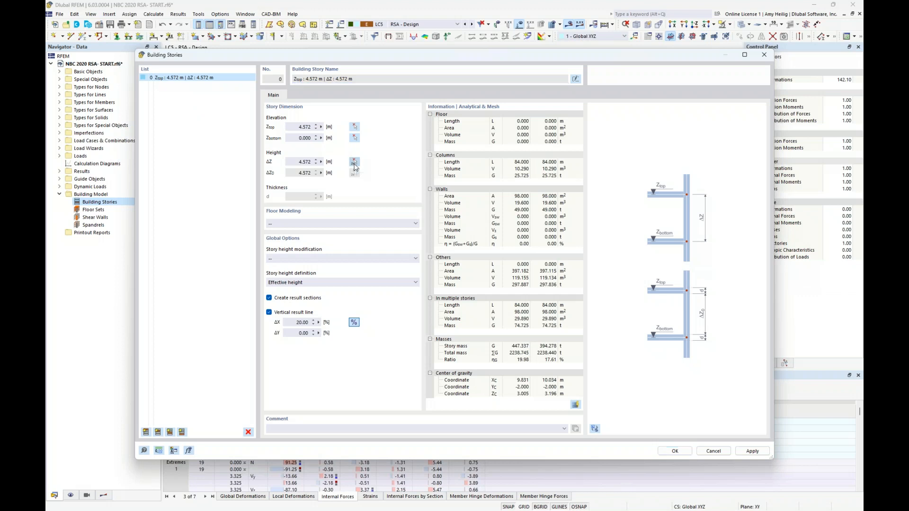
scroll(365, 353, "up", 4)
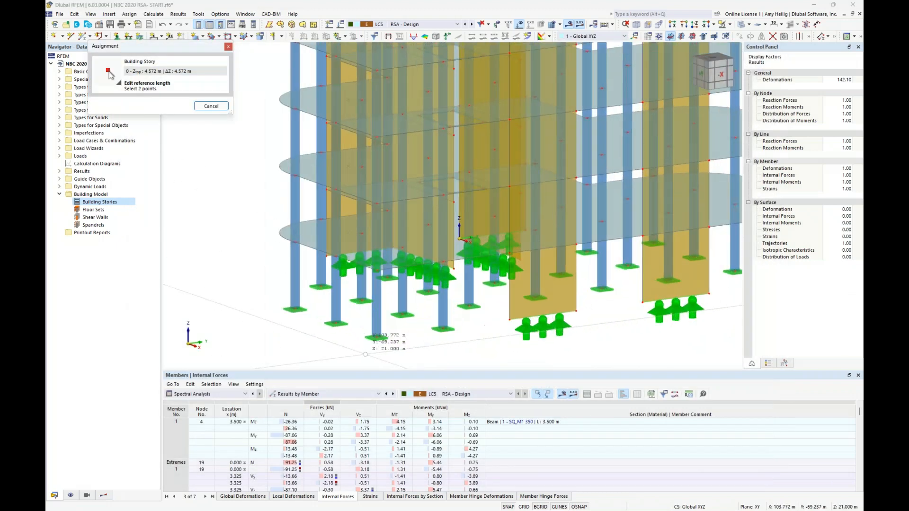
scroll(365, 354, "up", 2)
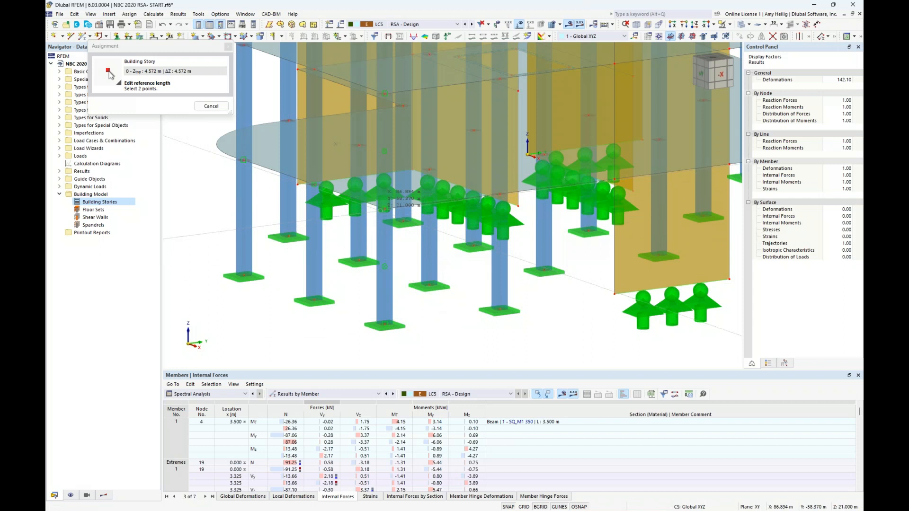
left_click(384, 189)
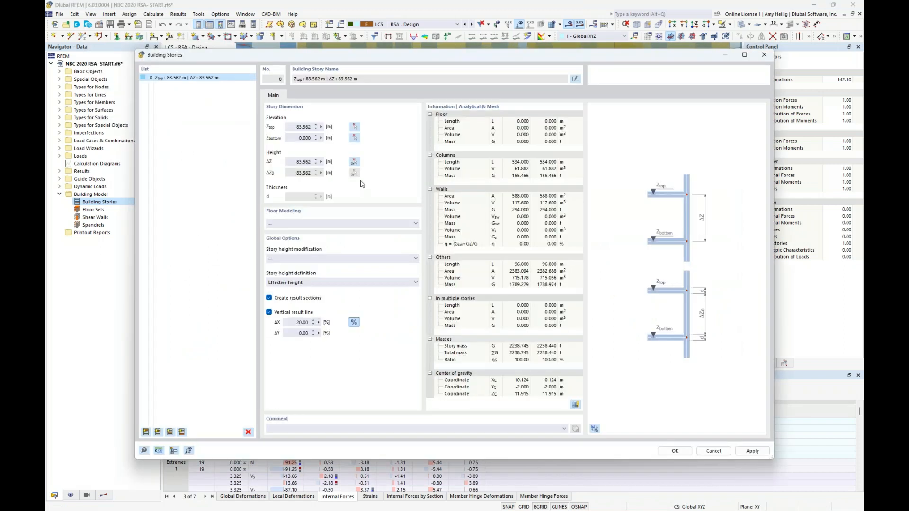
- Set the story height to 3.500 m by picking the ground-floor corner column's end points, and review the floor modeling options
left_click(353, 162)
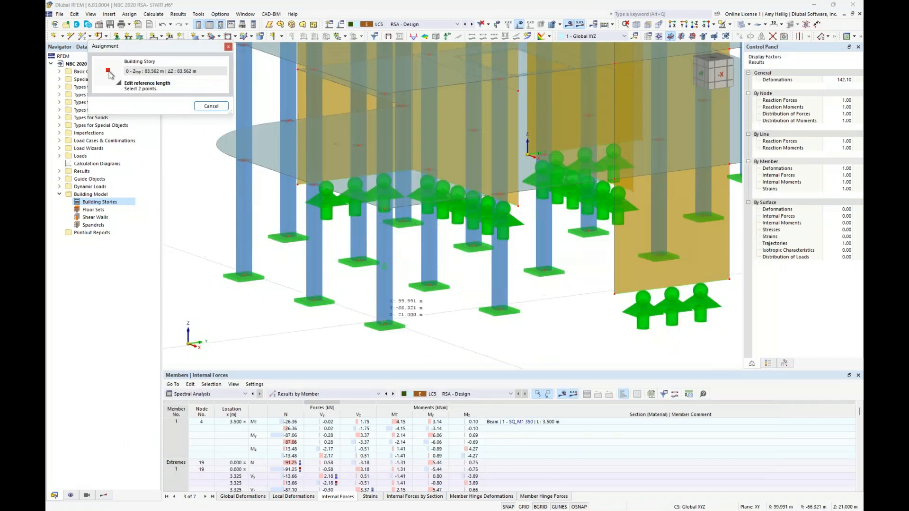
scroll(447, 323, "down", 2)
mouse_move(448, 324)
middle_mouse_down("ctrl")
mouse_move(465, 318)
mouse_move(436, 332)
middle_mouse_up("ctrl")
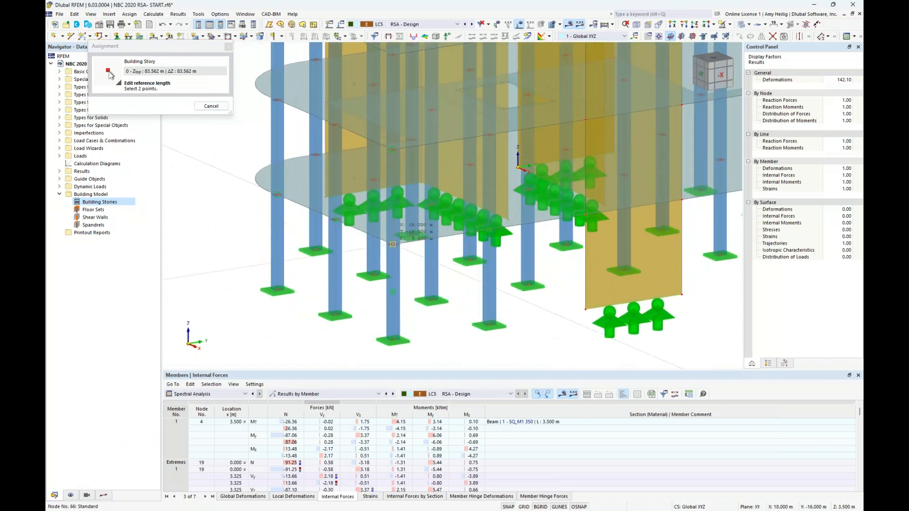
left_click(393, 244)
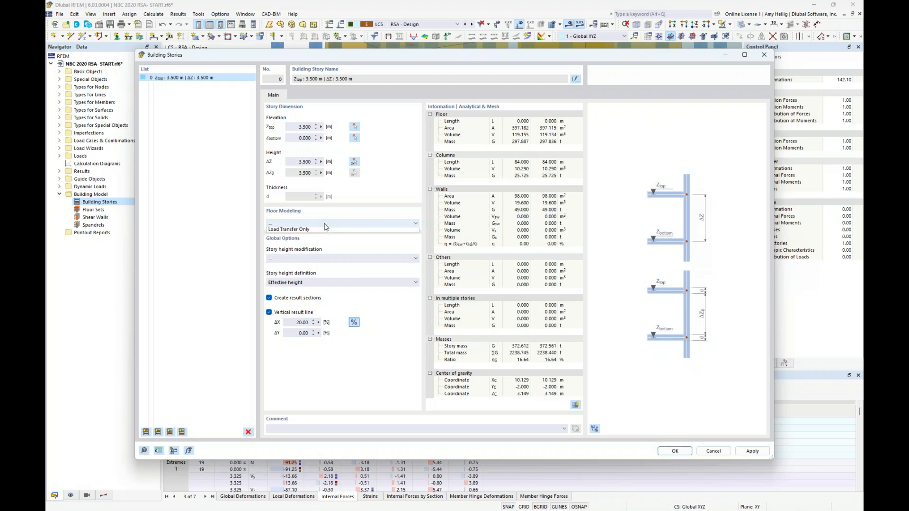
left_click(324, 224)
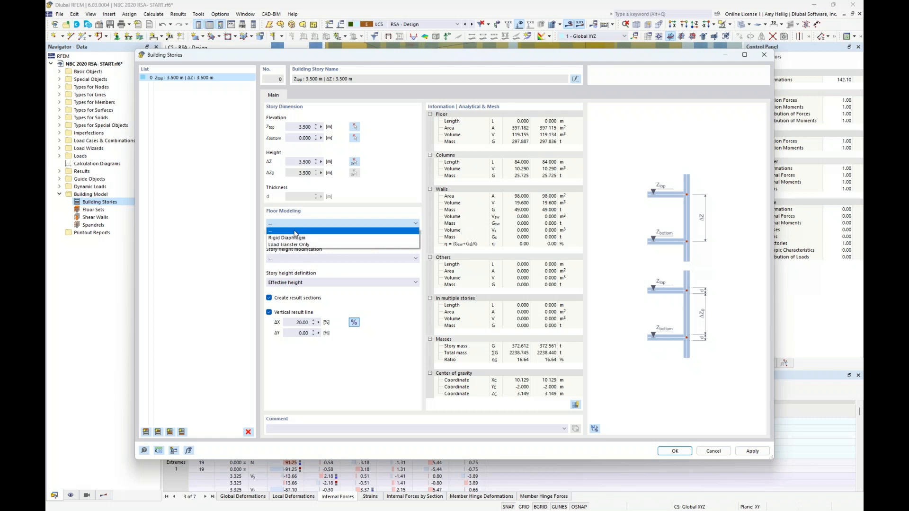
left_click(375, 211)
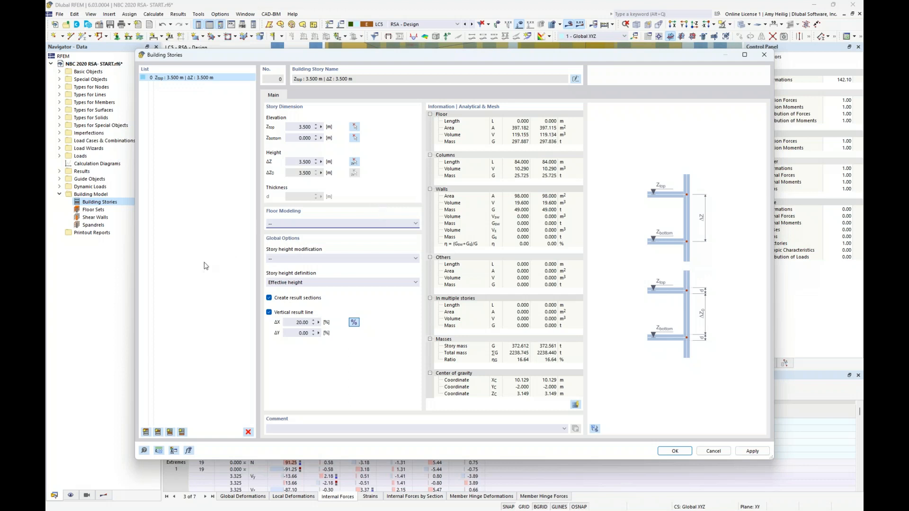
- Add six more building stories, each 3.500 m high, above the first one up to 24.500 m and accept the story definitions
left_click(146, 432)
left_click(146, 433)
left_click(146, 433)
left_click(146, 432)
left_click(146, 432)
left_click(146, 433)
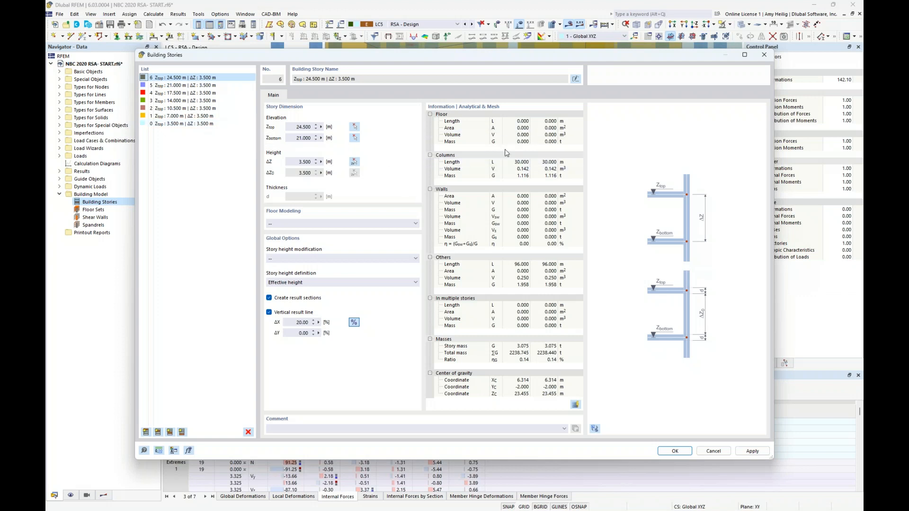
key("Down")
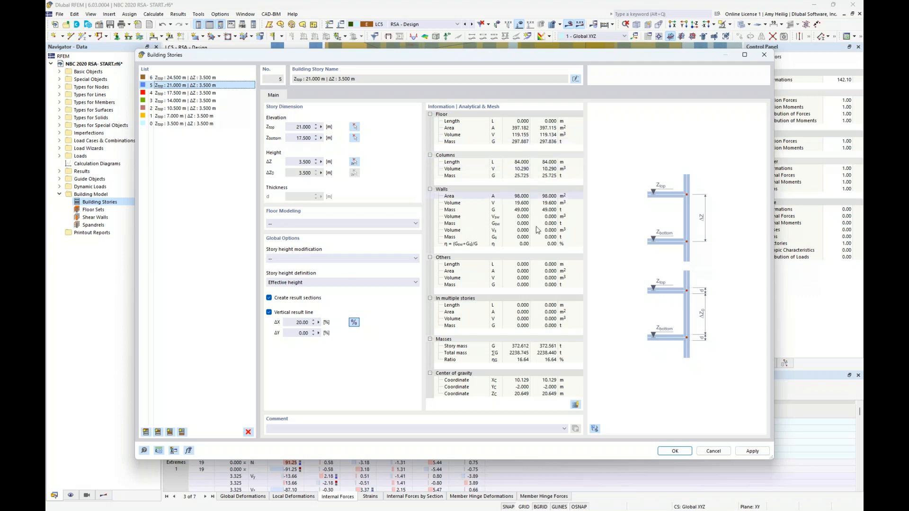
left_click(674, 451)
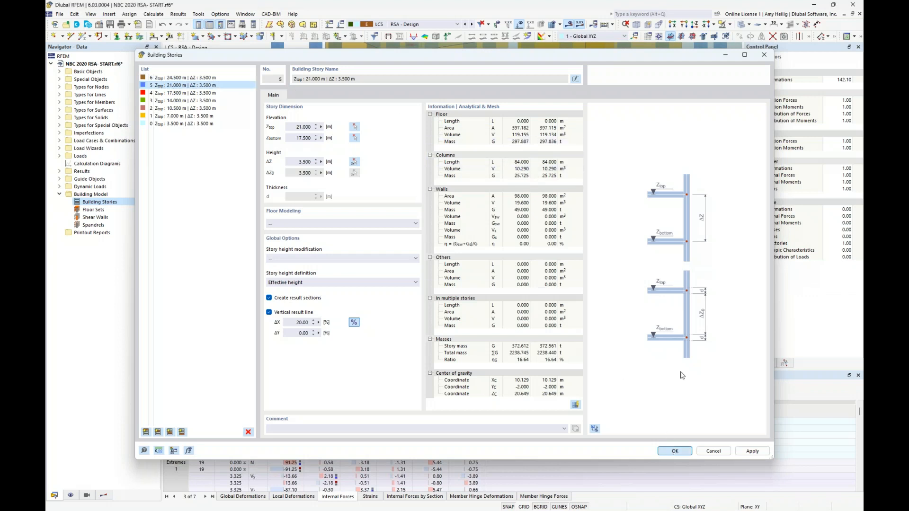
- Inspect the defined stories on the model, enlarge the results table and list the spectral analysis results by stories
scroll(473, 208, "down", 6)
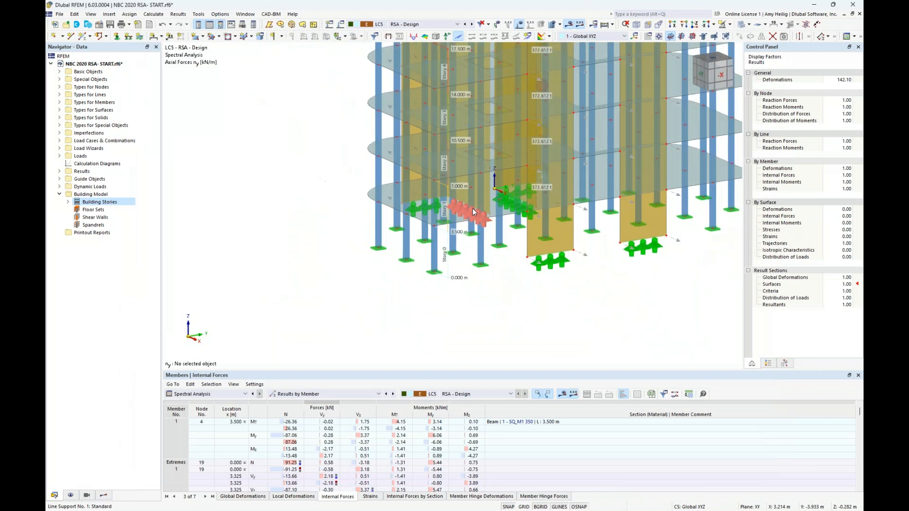
middle_click_drag(464, 262, 605, 307)
scroll(557, 258, "up", 2)
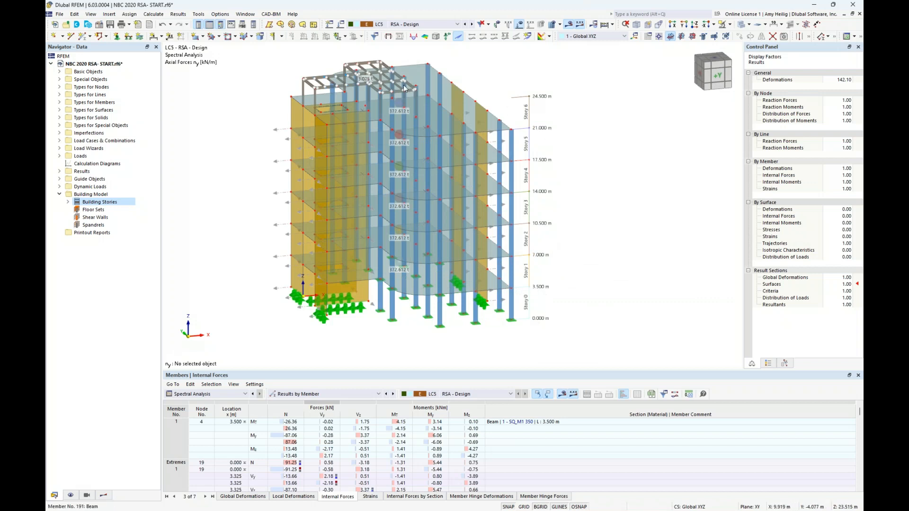
middle_click_drag(592, 156, 582, 151, "ctrl")
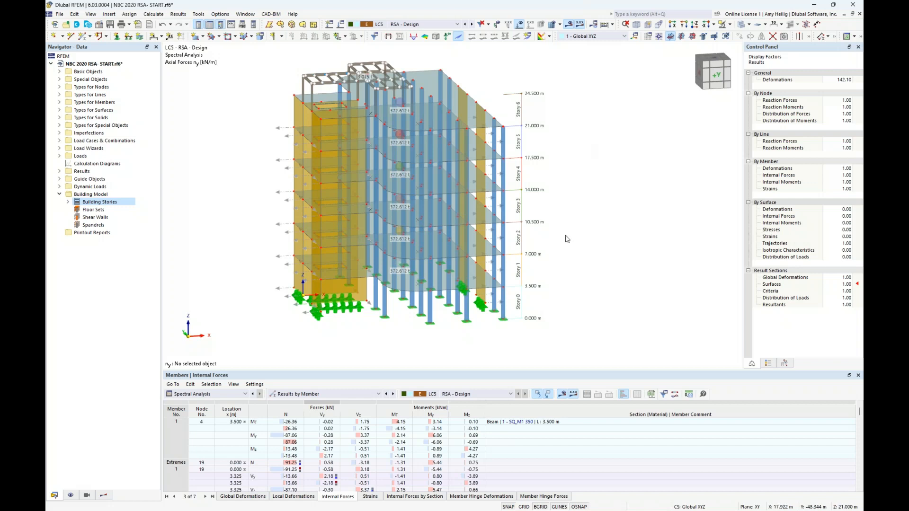
left_click_drag(341, 370, 339, 326)
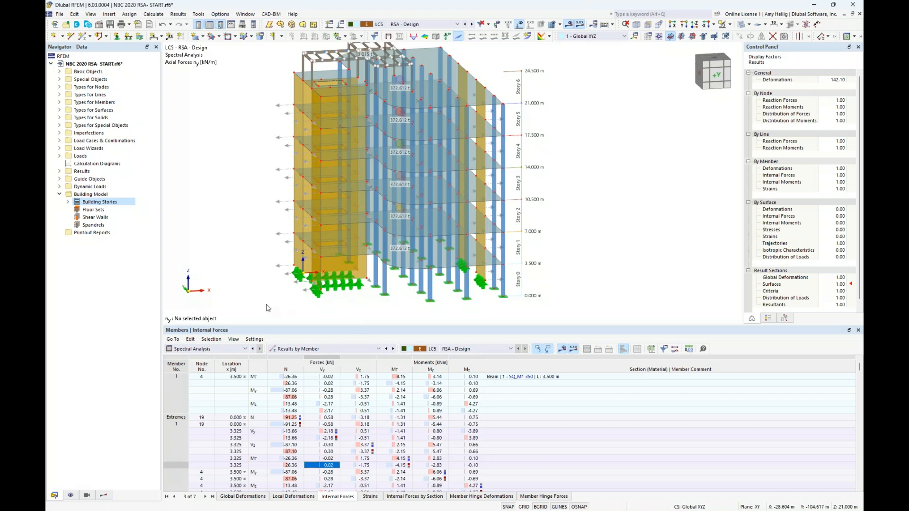
left_click(218, 350)
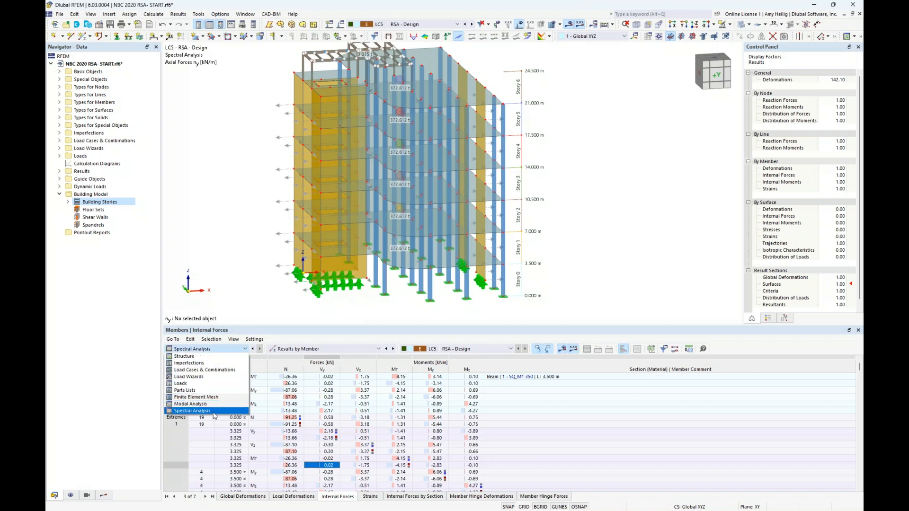
left_click(353, 349)
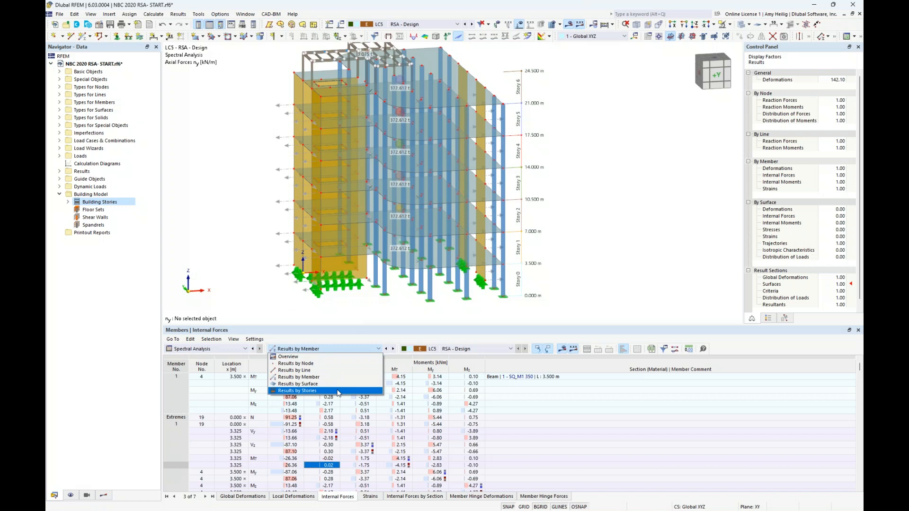
left_click(339, 391)
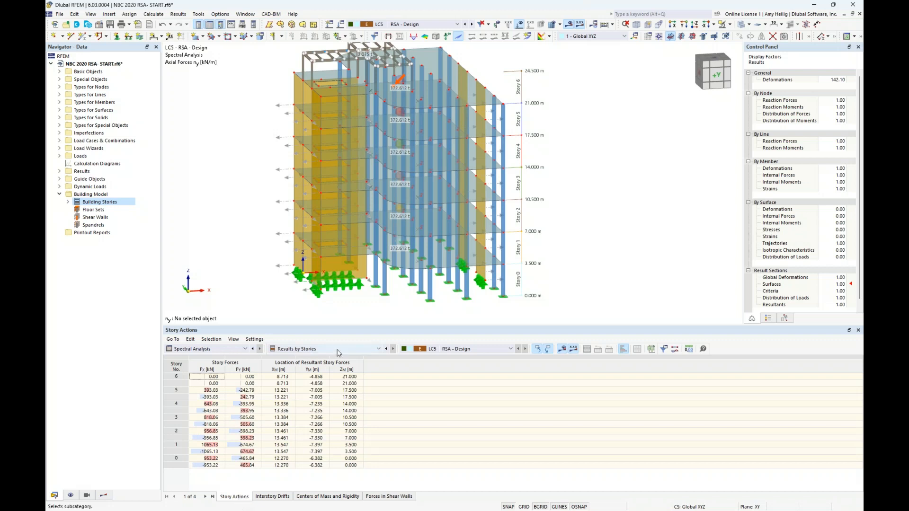
- Examine the story forces and their resultant locations for stories 6, 5, 4 and 0 in the Story Actions results
middle_click_drag(594, 269, 612, 269)
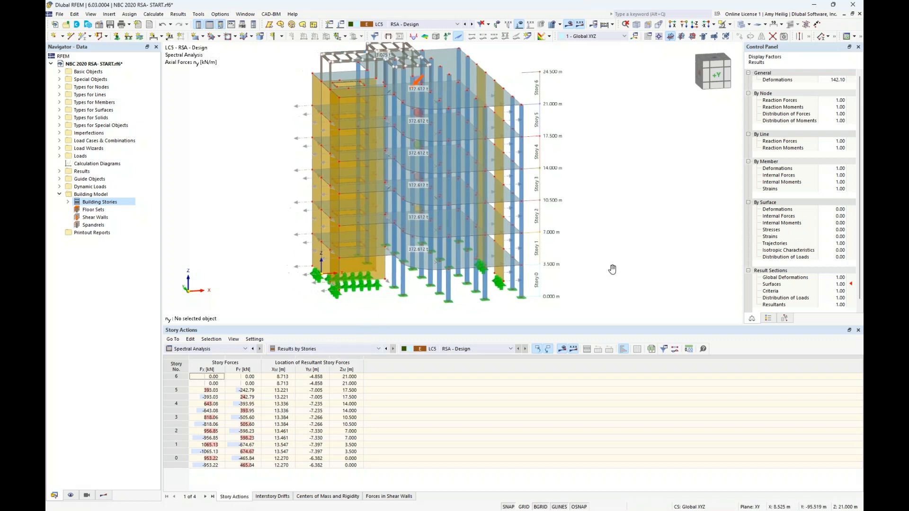
left_click(213, 379)
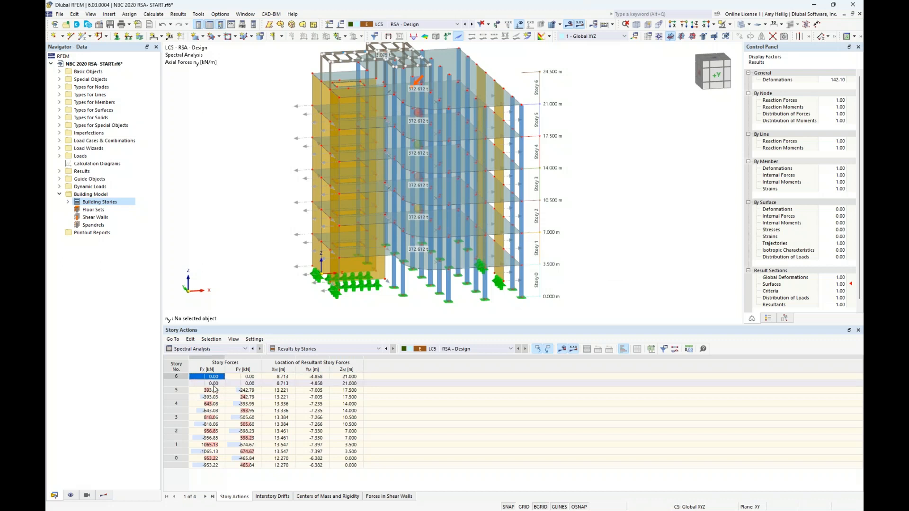
left_click(214, 384)
left_click(215, 391)
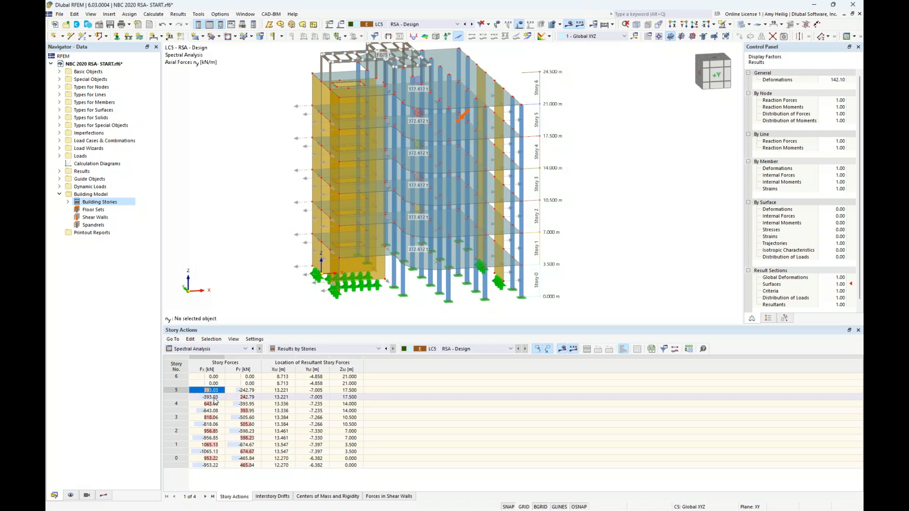
middle_click_drag(230, 235, 233, 219, "ctrl")
left_click(211, 405)
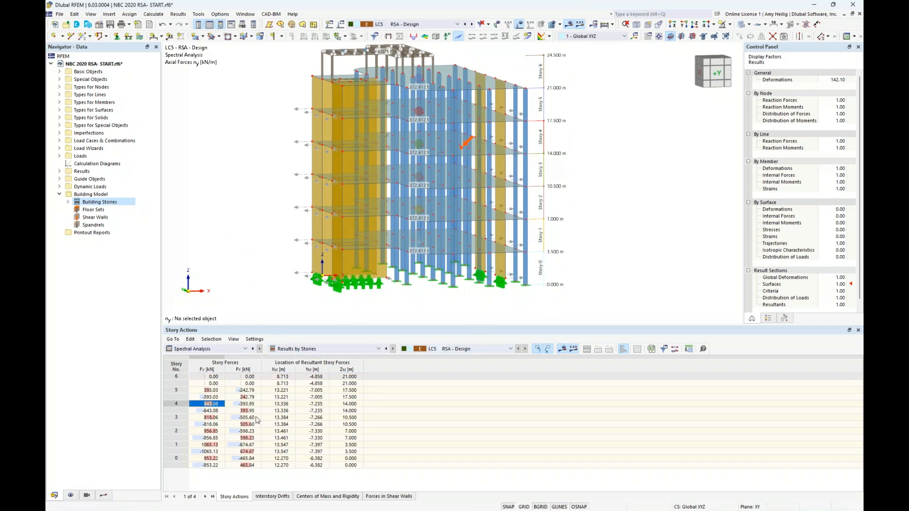
left_click(212, 460)
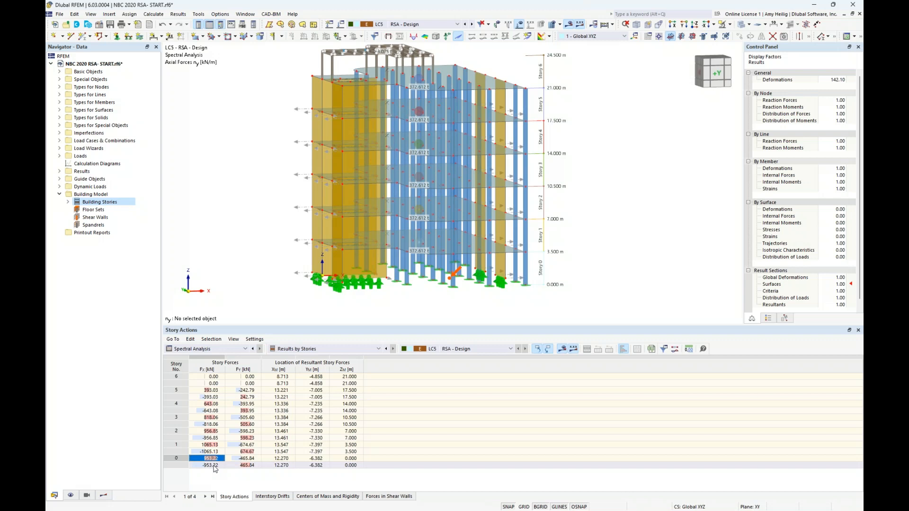
left_click(214, 466)
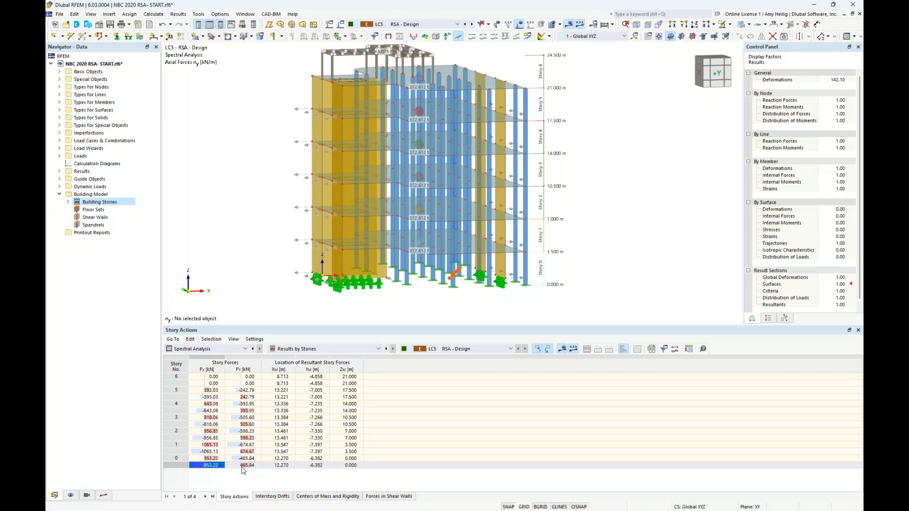
- Review the interstory drifts, and locate the mass centers of stories 6 and 5 on the model from the Centers of Mass and Rigidity results
left_click(273, 497)
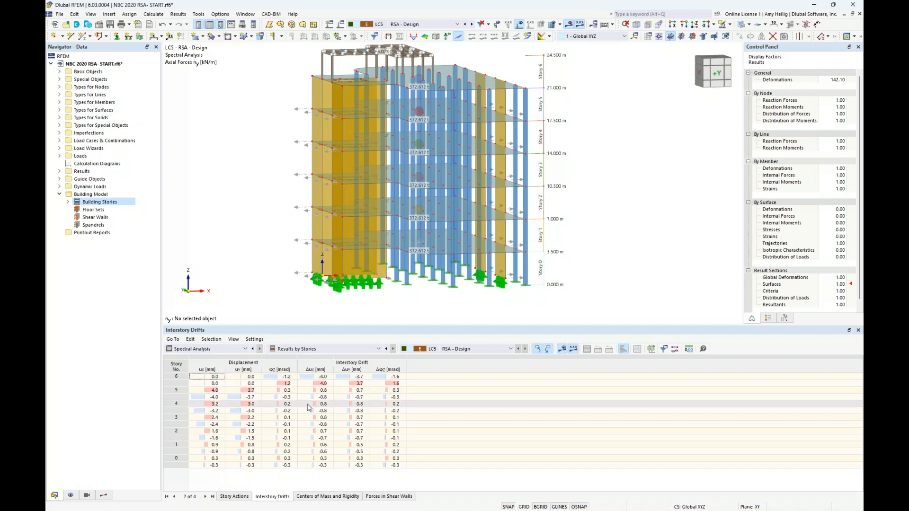
left_click(305, 497)
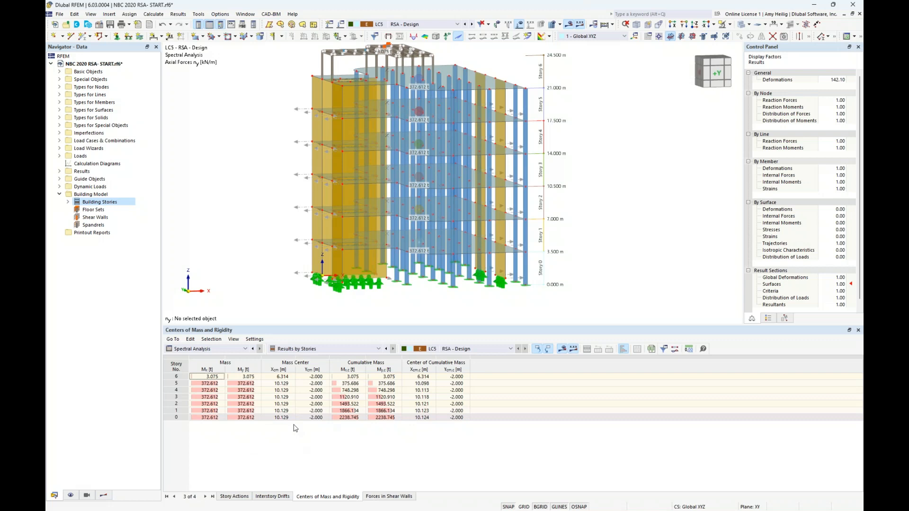
left_click(348, 376)
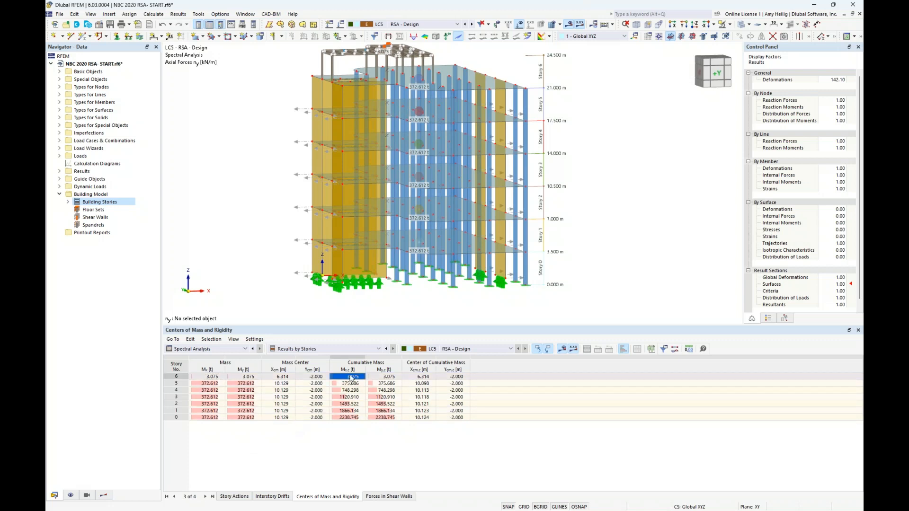
middle_click_drag(633, 255, 425, 256, "ctrl")
left_click(280, 377)
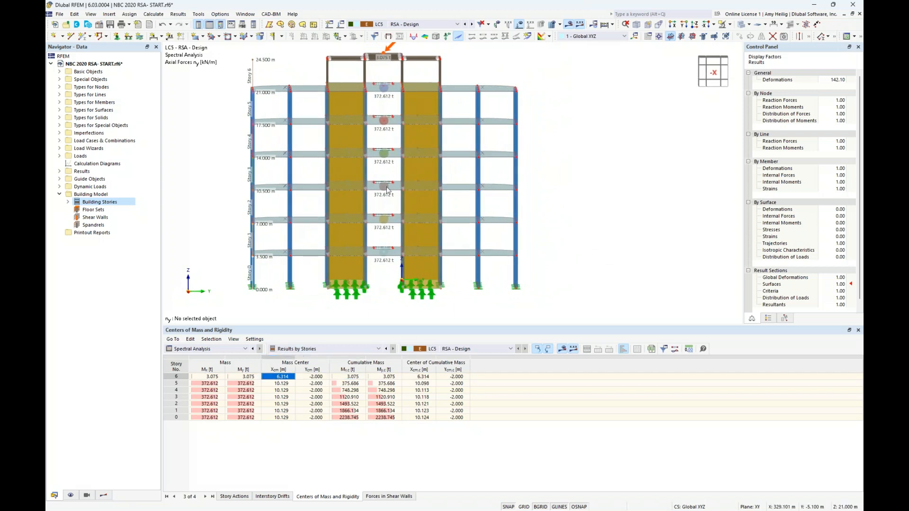
scroll(396, 90, "up", 2)
key("Down")
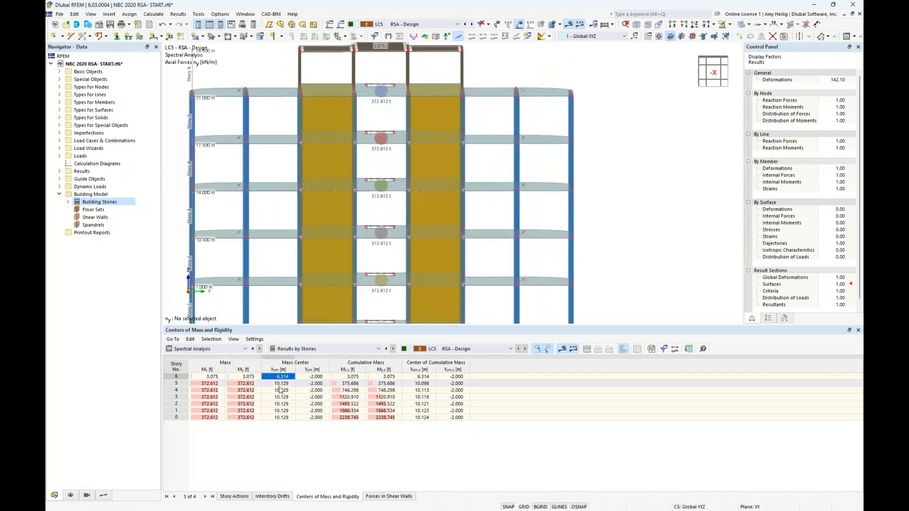
scroll(379, 94, "up", 3)
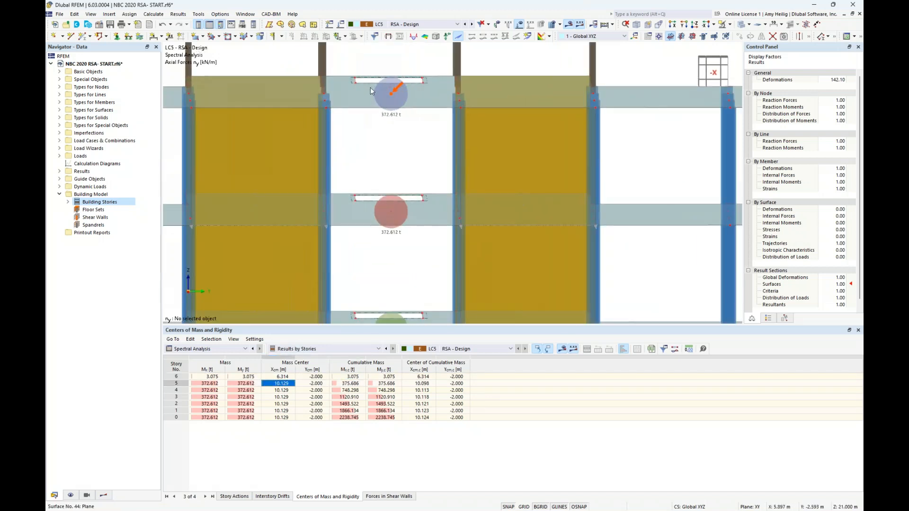
middle_click_drag(407, 155, 423, 97)
scroll(416, 80, "down", 4)
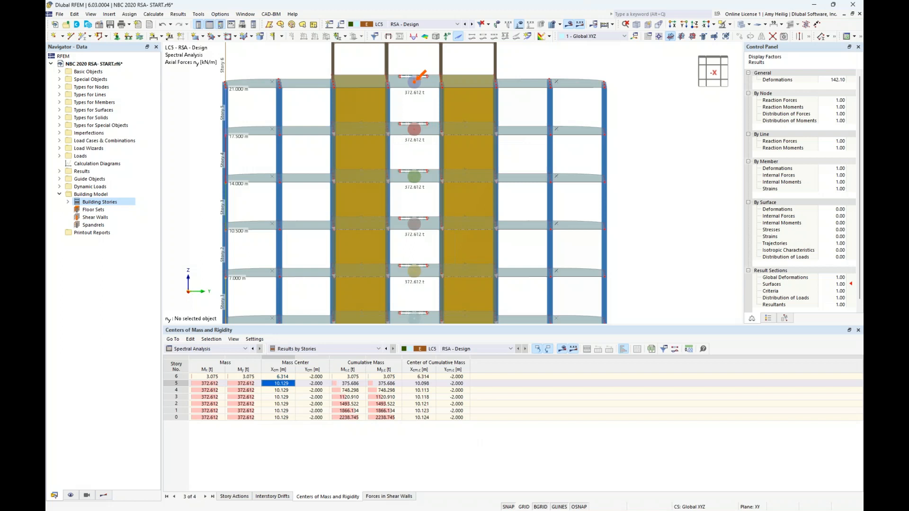
scroll(408, 189, "down", 2)
middle_click_drag(404, 194, 509, 196)
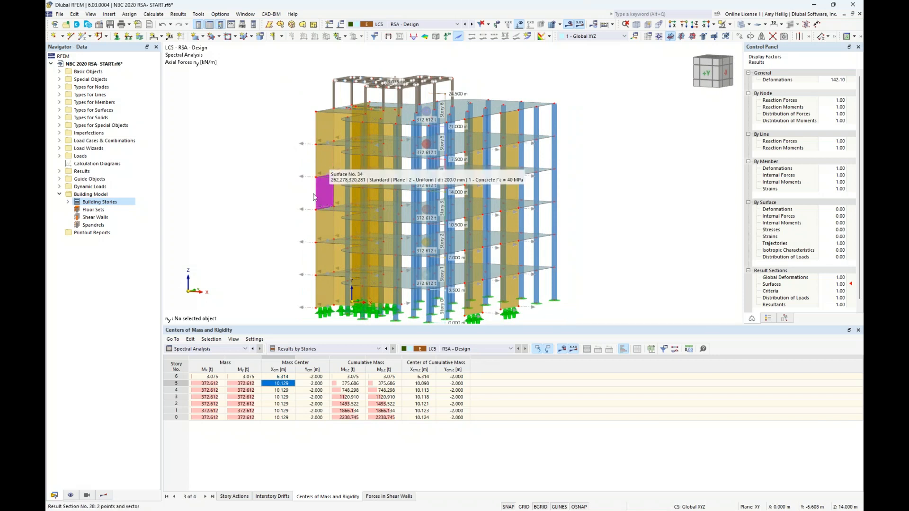
- Return to the Story Actions results, and switch to the PowerPoint slide show to read the NBC 2020 Base Shear Considerations slide
left_click(235, 497)
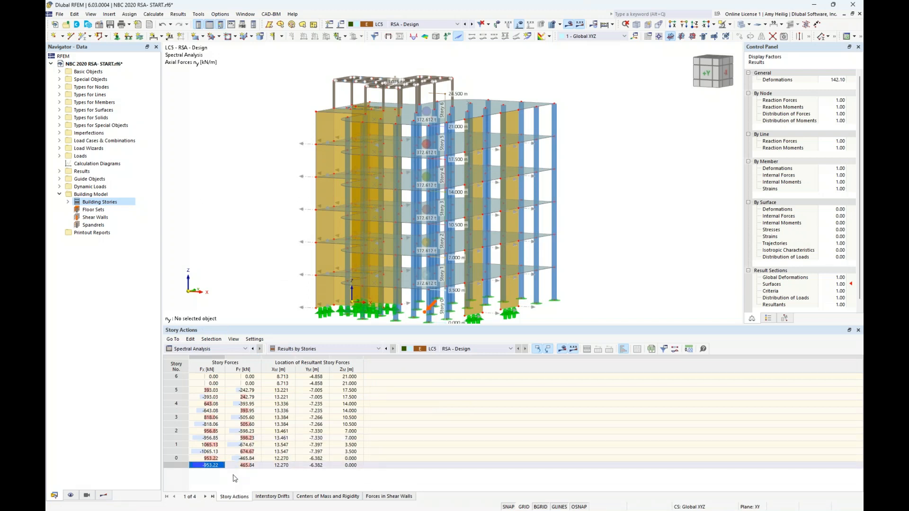
key("super+Tab")
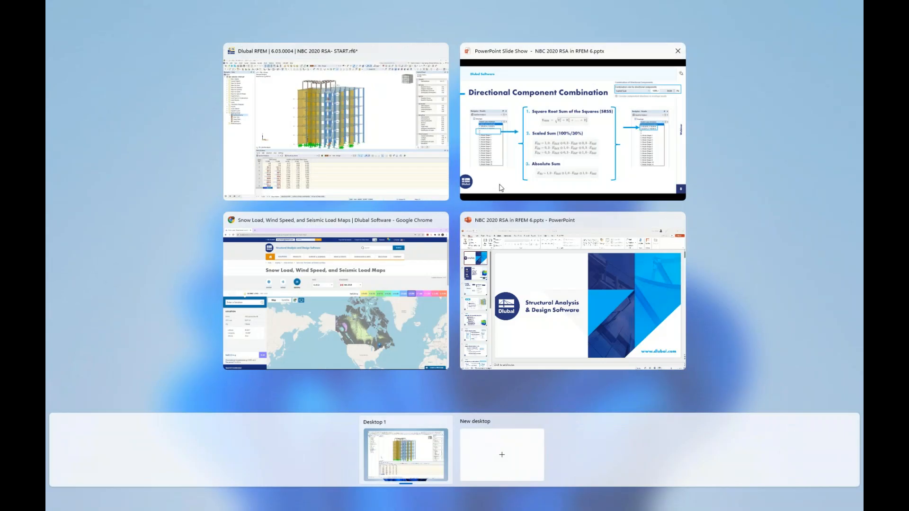
left_click(501, 189)
key("Right")
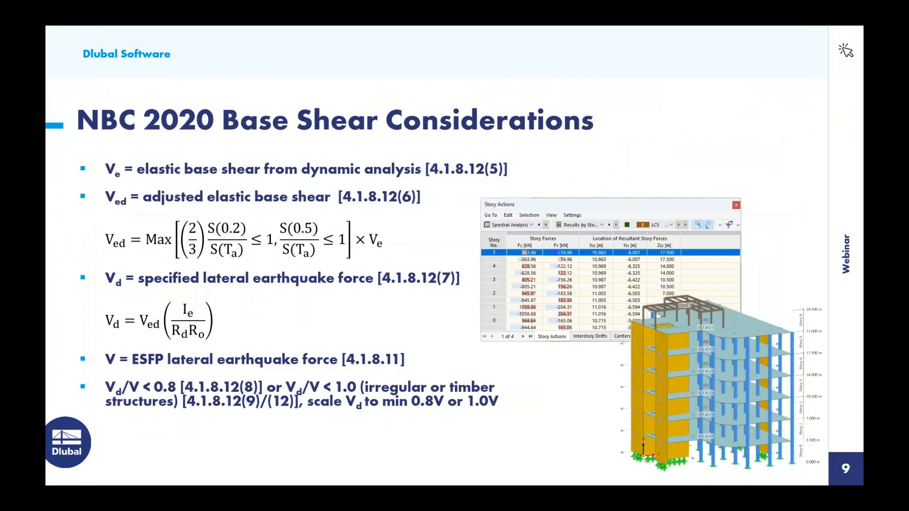
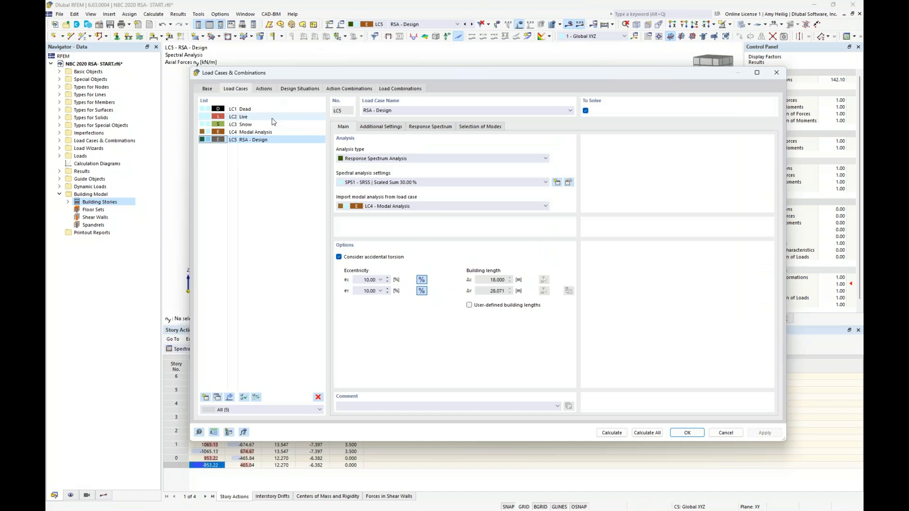
- Copy load case LC5 and name the copy RSA - Elastic
left_click(218, 397)
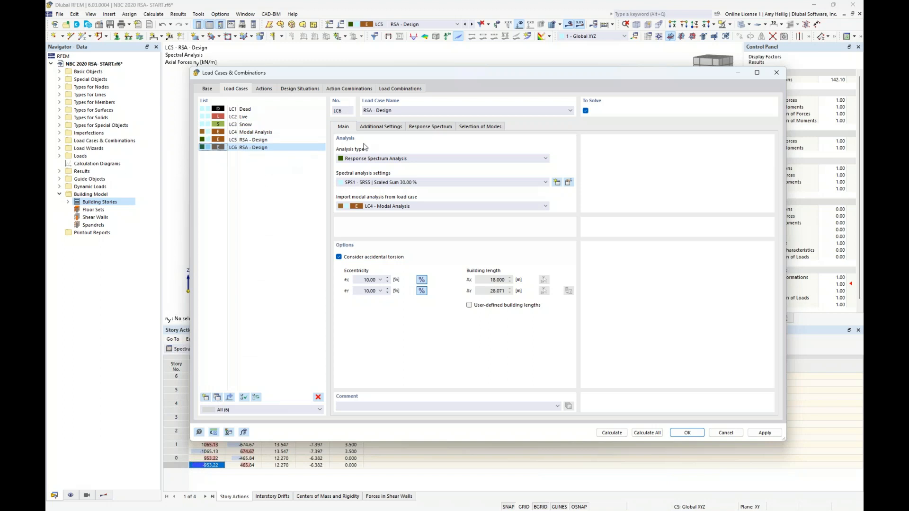
double_click(384, 110)
type("Elastic")
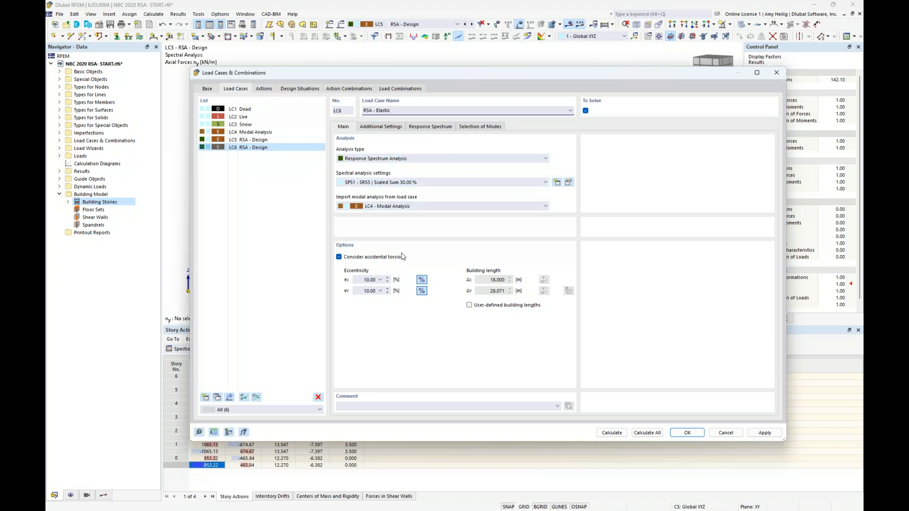
- Duplicate the NBC 2020 response spectrum RS1 from the new load case's response spectrum settings and set the copy's spectrum type to Elastic Spectrum
left_click(433, 127)
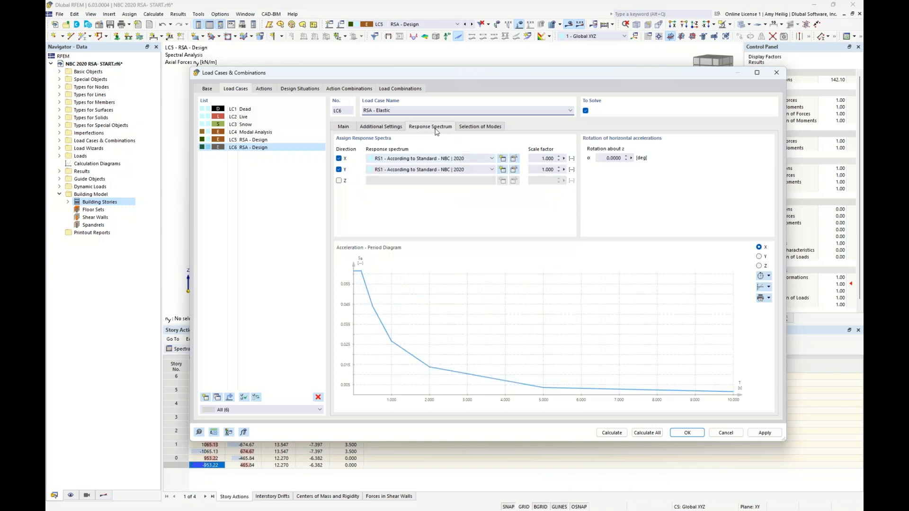
left_click(514, 161)
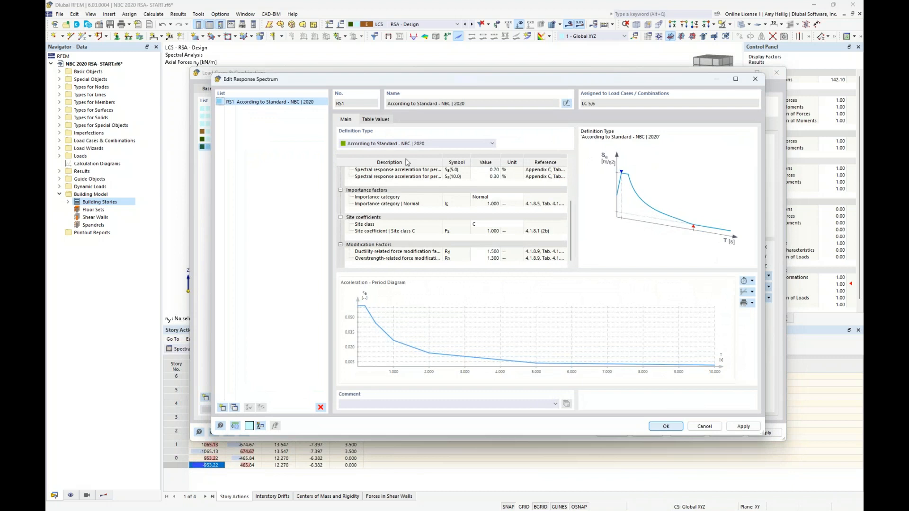
left_click(234, 409)
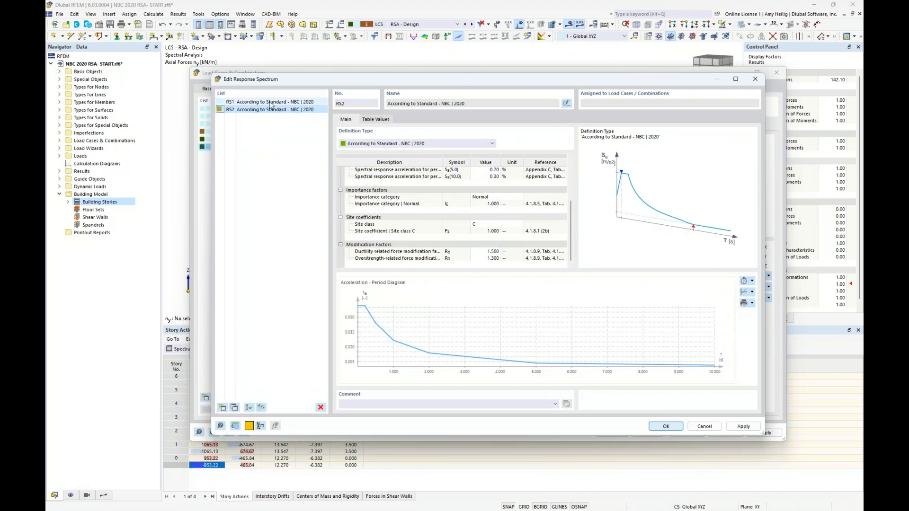
scroll(524, 172, "up", 3)
left_click(521, 178)
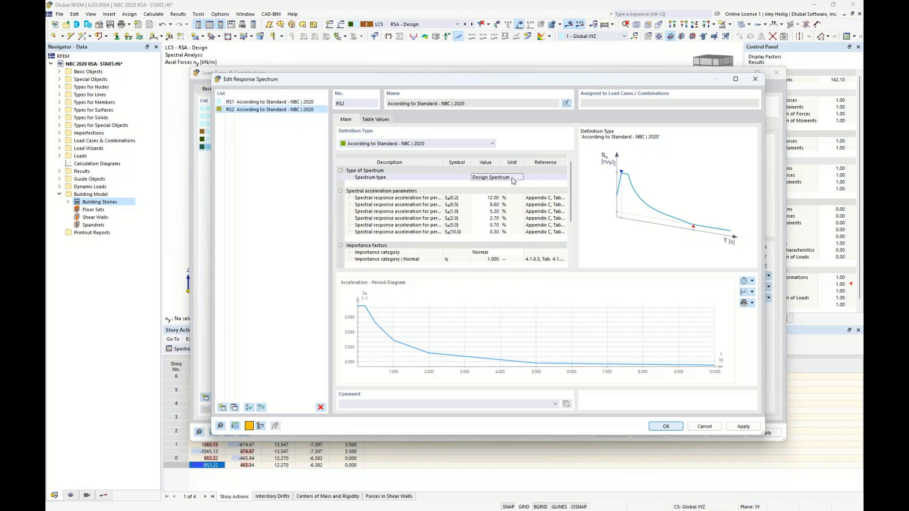
left_click(520, 177)
left_click(511, 184)
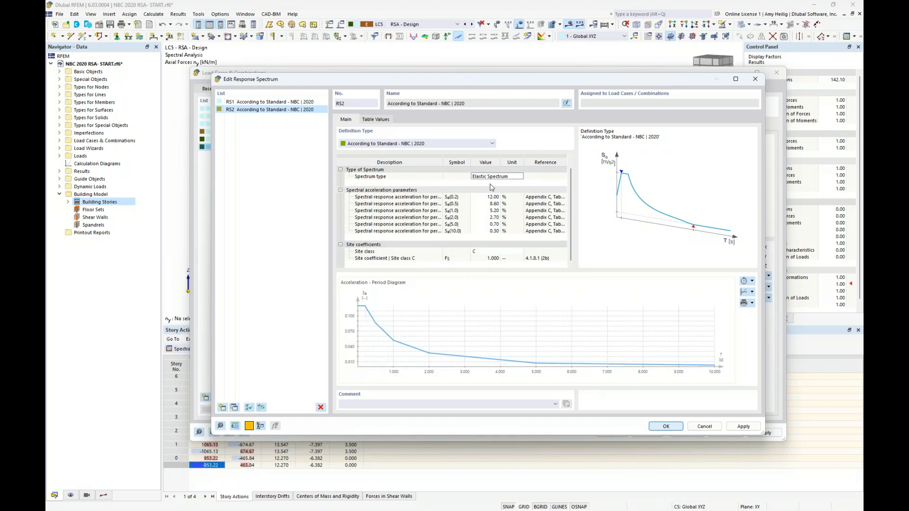
- Confirm the elastic spectrum, assign RS2 to the X and Y directions of LC6 RSA - Elastic, compare with LC5, and accept the load cases
left_click(657, 429)
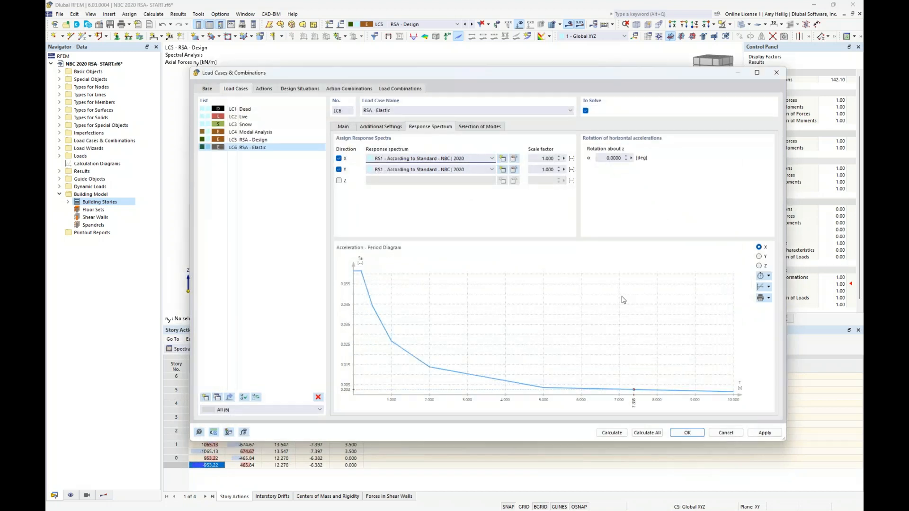
left_click(466, 160)
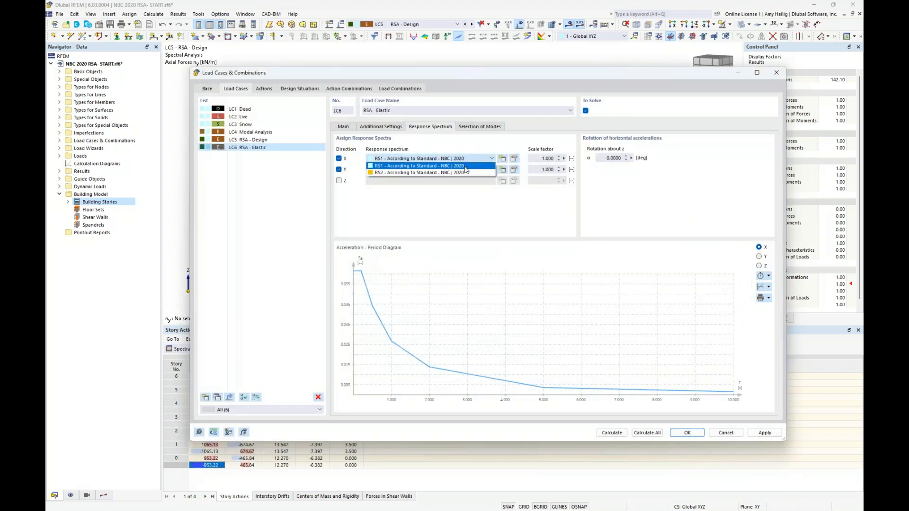
left_click(466, 173)
left_click(465, 171)
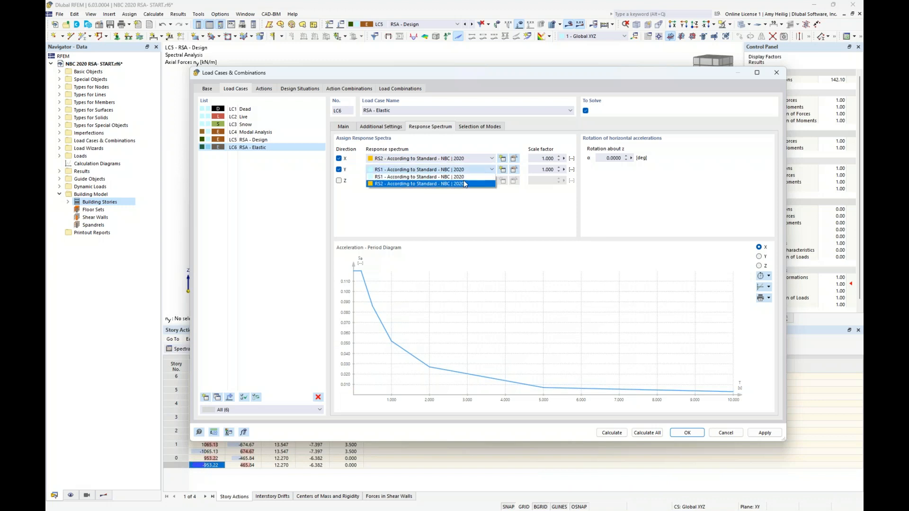
left_click(464, 184)
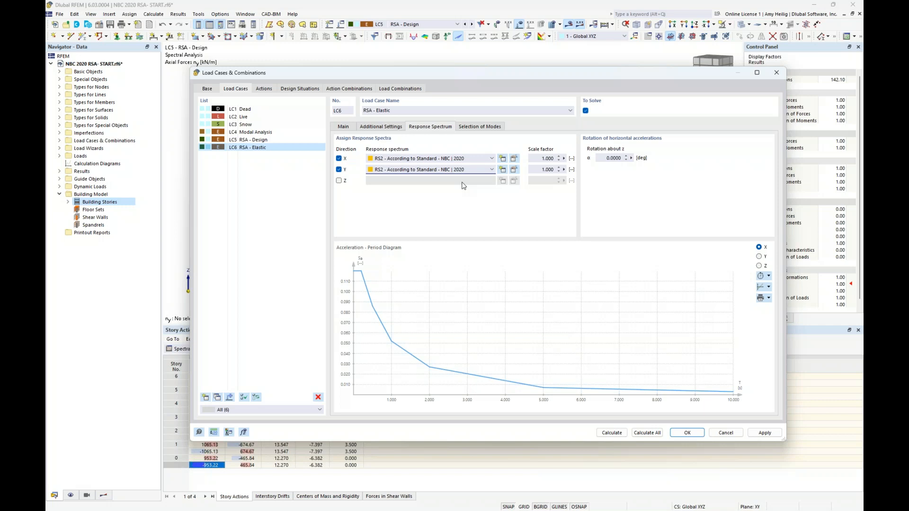
left_click(266, 140)
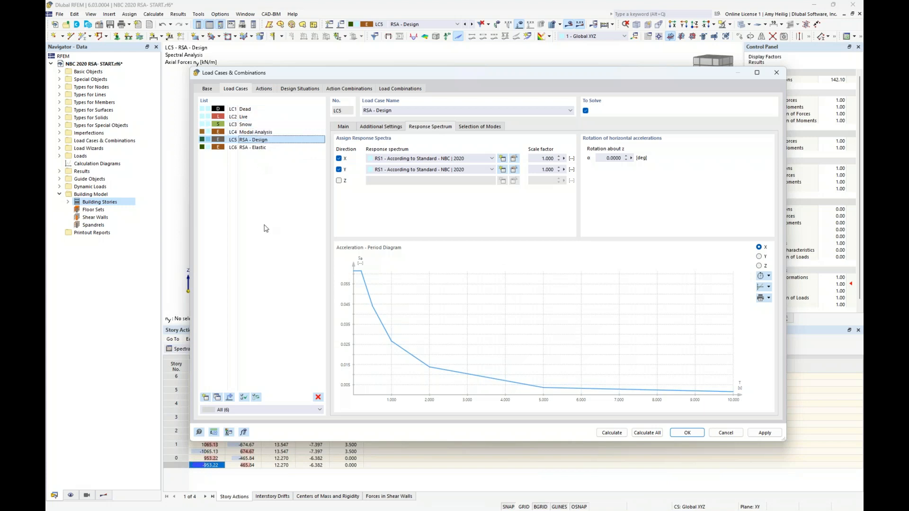
left_click(688, 433)
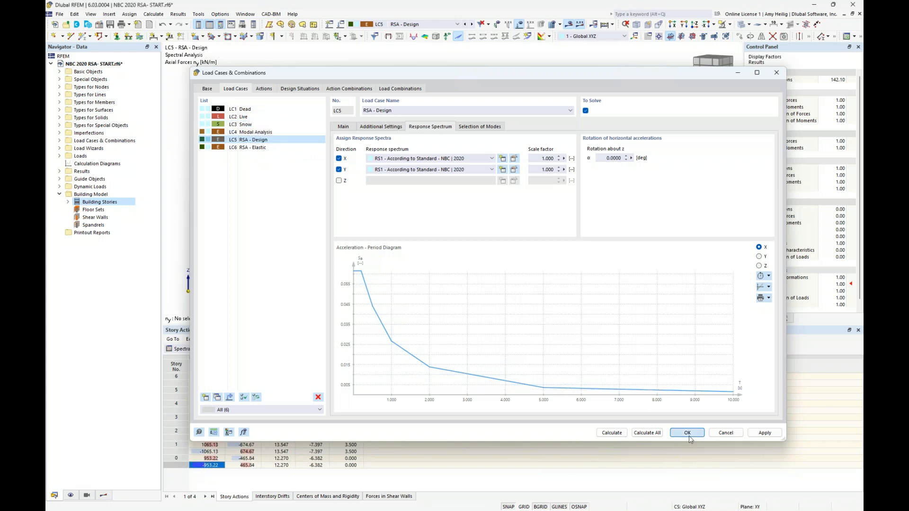
- Activate the Concrete Design and Steel Design add-ons in the model's base data
left_click(119, 66)
right_click(119, 66)
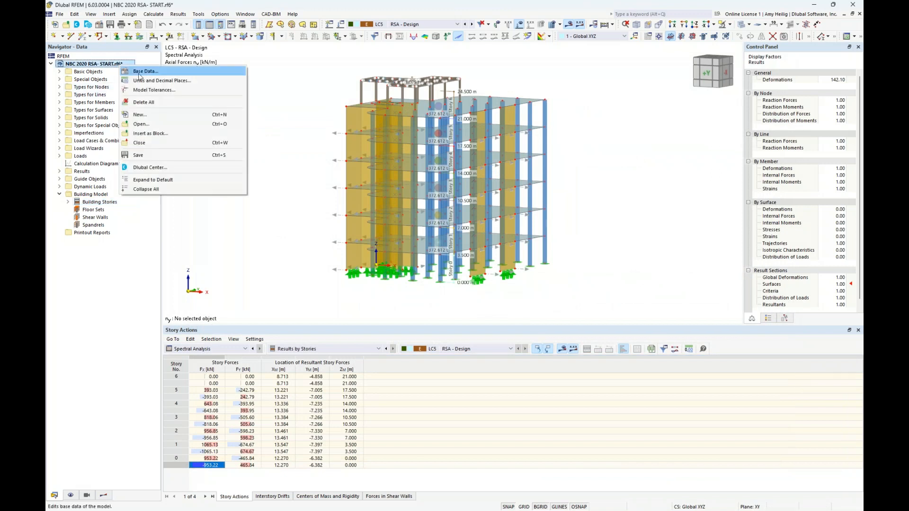
left_click(142, 74)
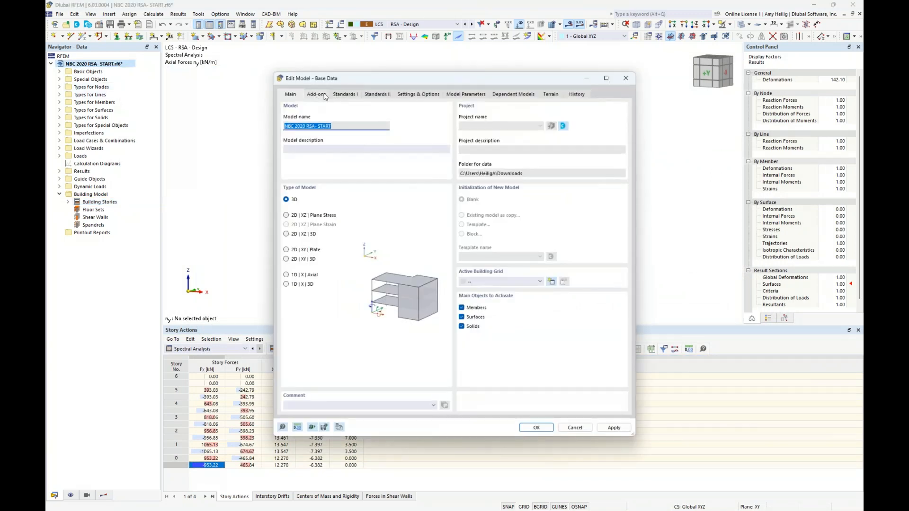
left_click(317, 94)
left_click(462, 169)
left_click(462, 176)
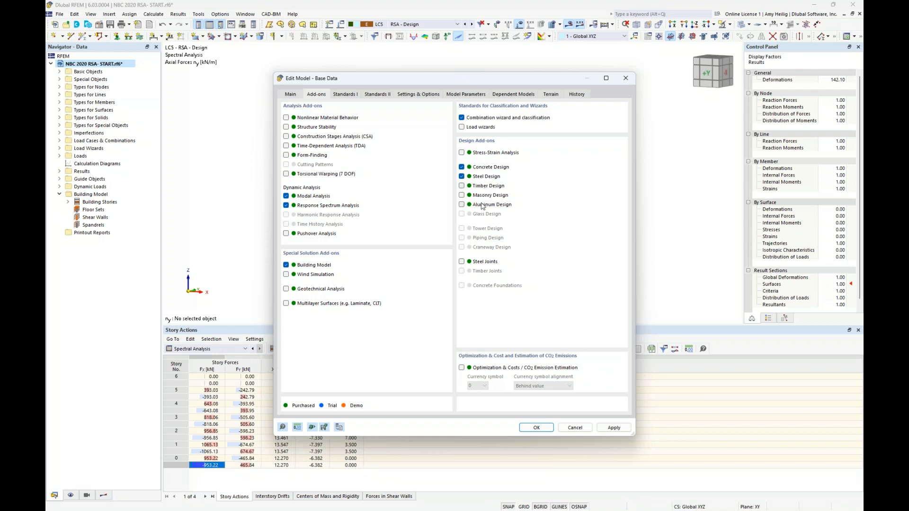
- Select CSA A23.3 as the concrete design standard and accept the base data
left_click(345, 96)
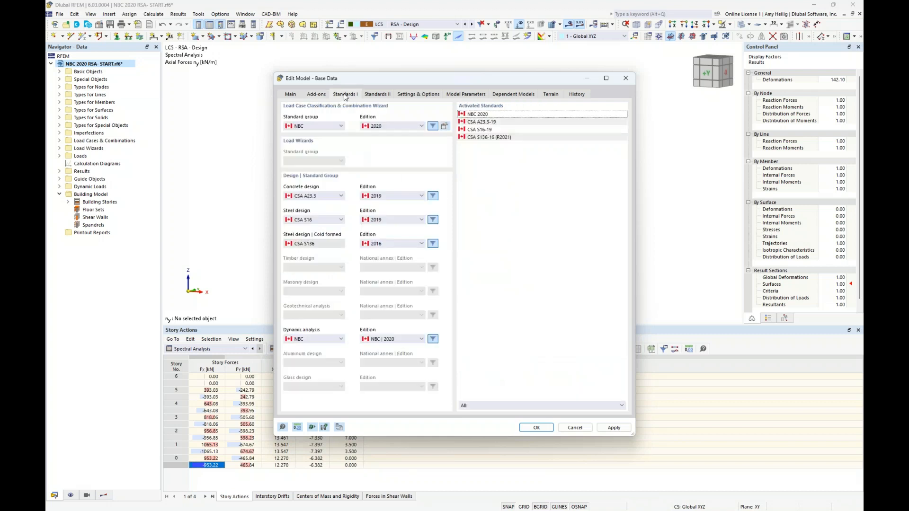
left_click(332, 199)
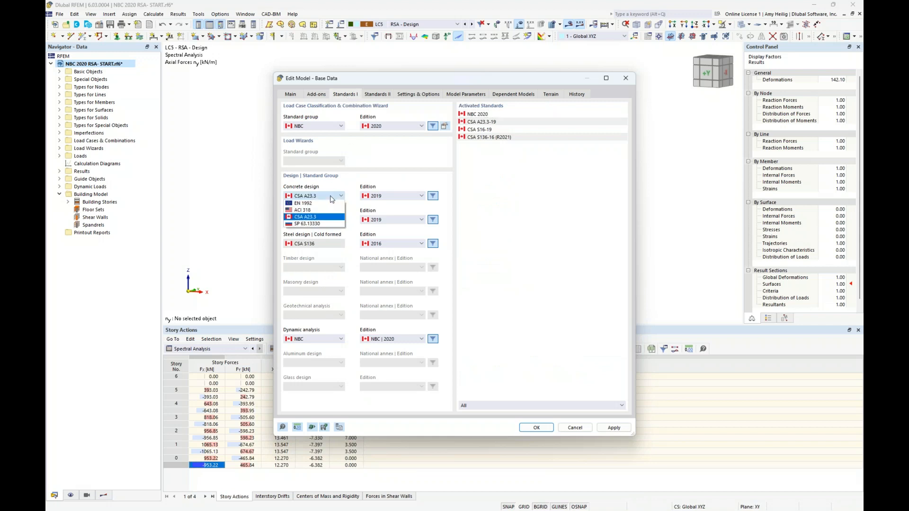
left_click(326, 219)
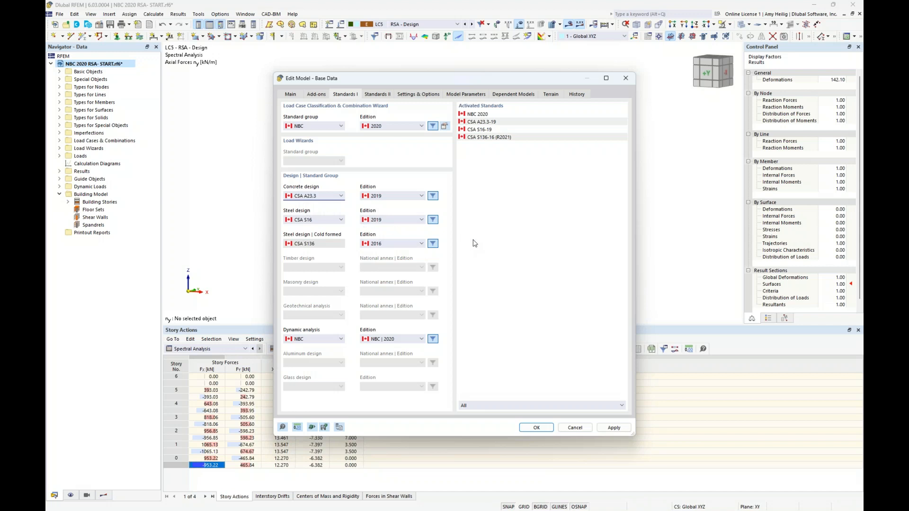
left_click(543, 429)
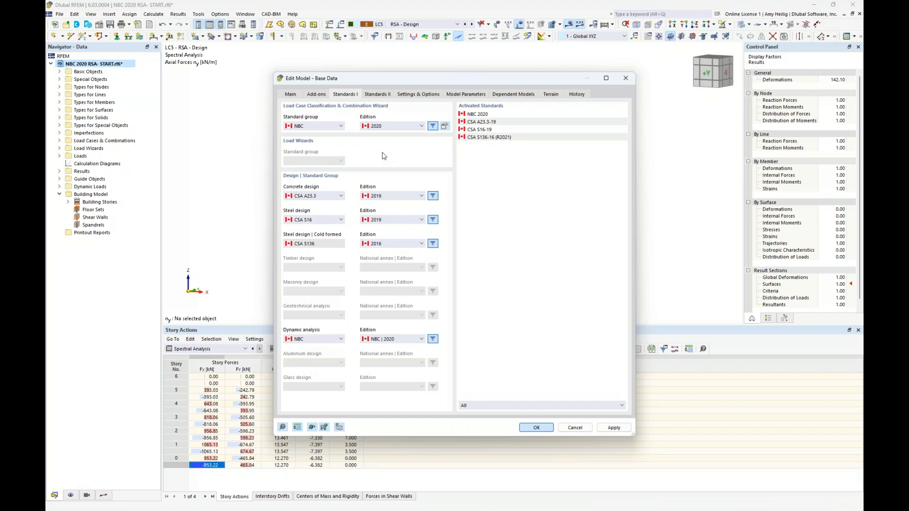
- Activate design situations DS1 Ultimate Limit State and DS2 Limit State of Serviceability, and review the generated load combinations
left_click(341, 25)
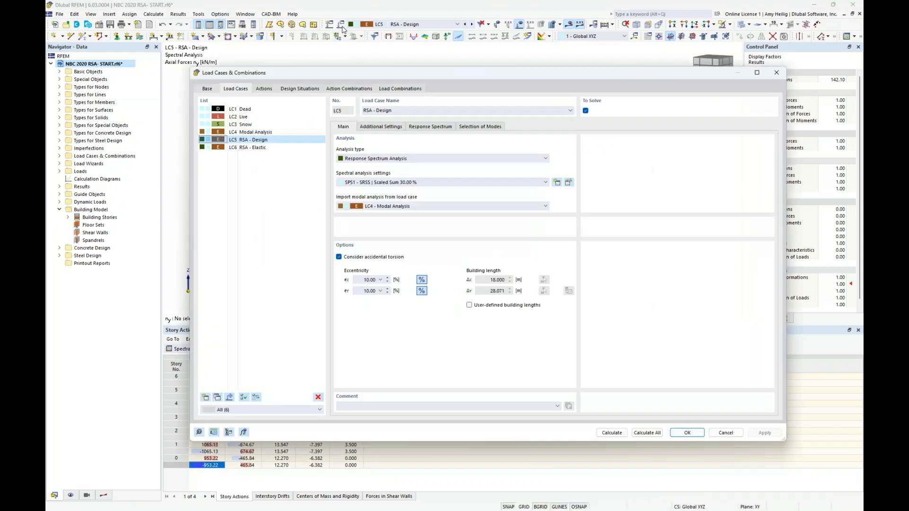
left_click(287, 90)
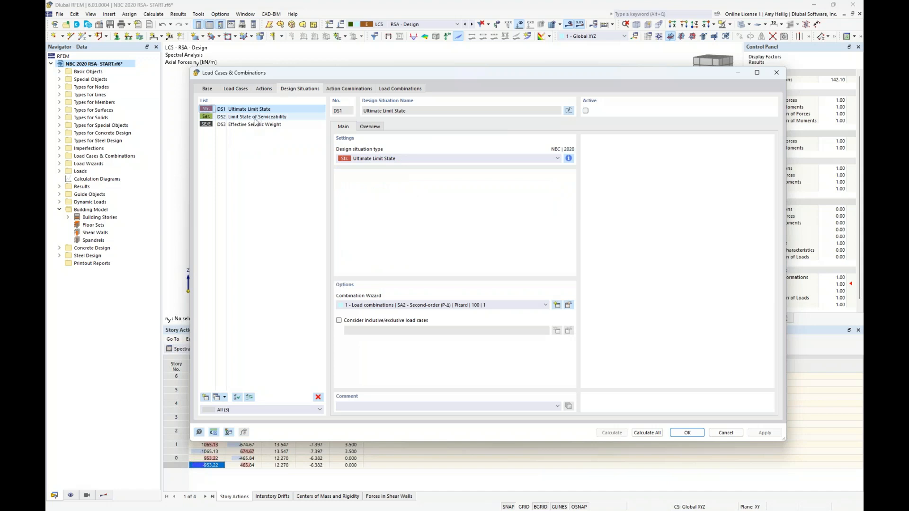
left_click(586, 112)
left_click(286, 117)
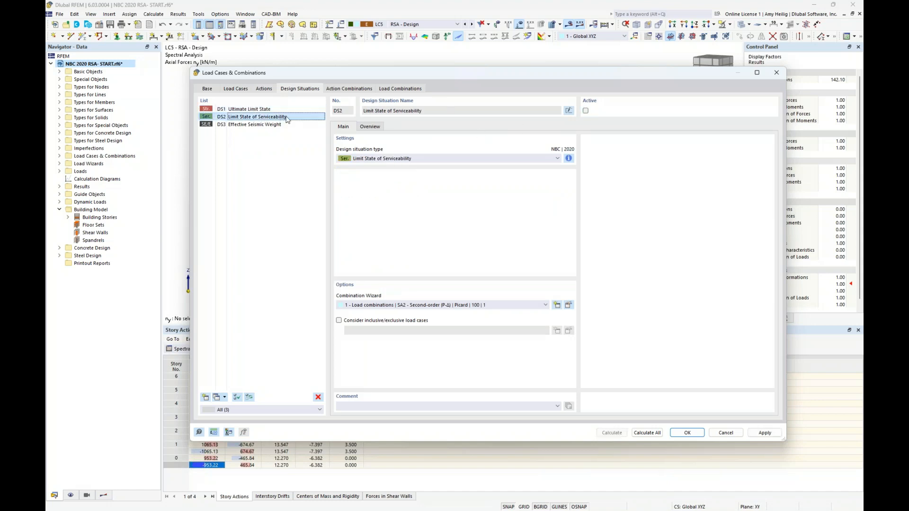
left_click(585, 111)
left_click(288, 109)
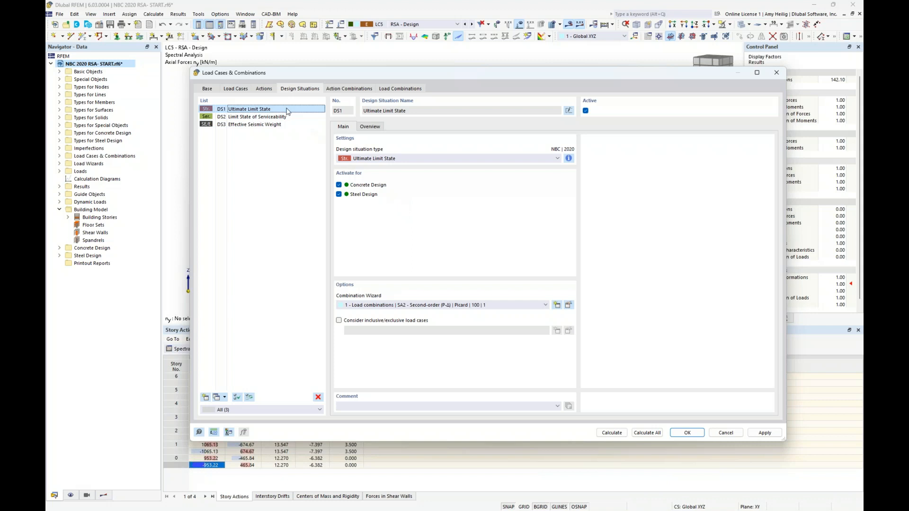
left_click(394, 89)
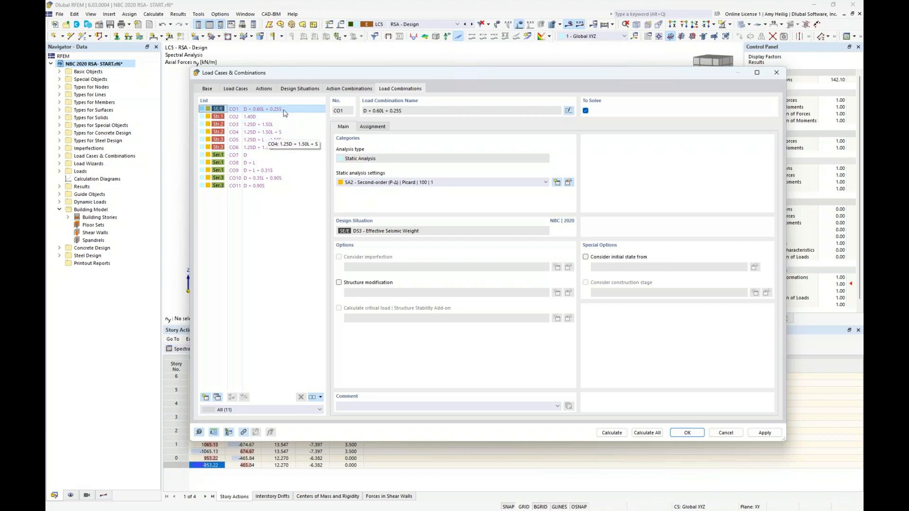
- Create a combination wizard that generates result combinations (linear analysis) and assign it to design situation DS1 Ultimate Limit State
left_click(293, 89)
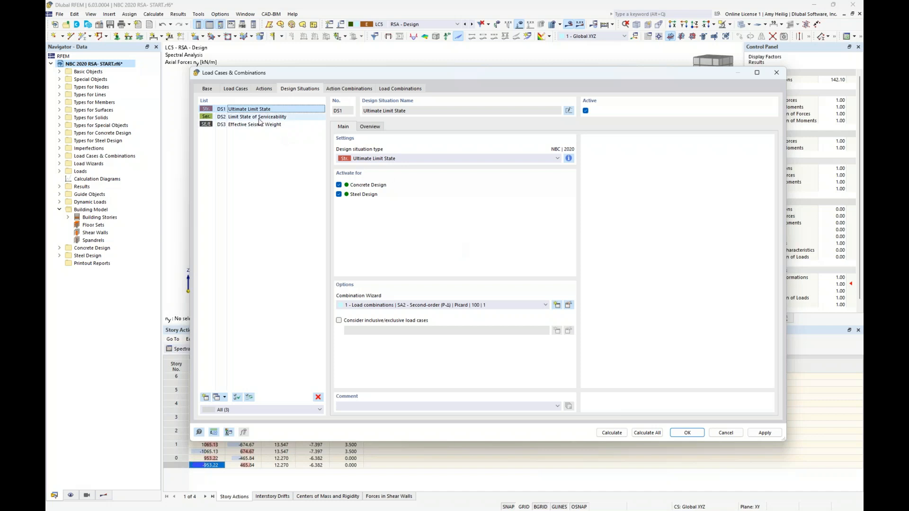
left_click(568, 305)
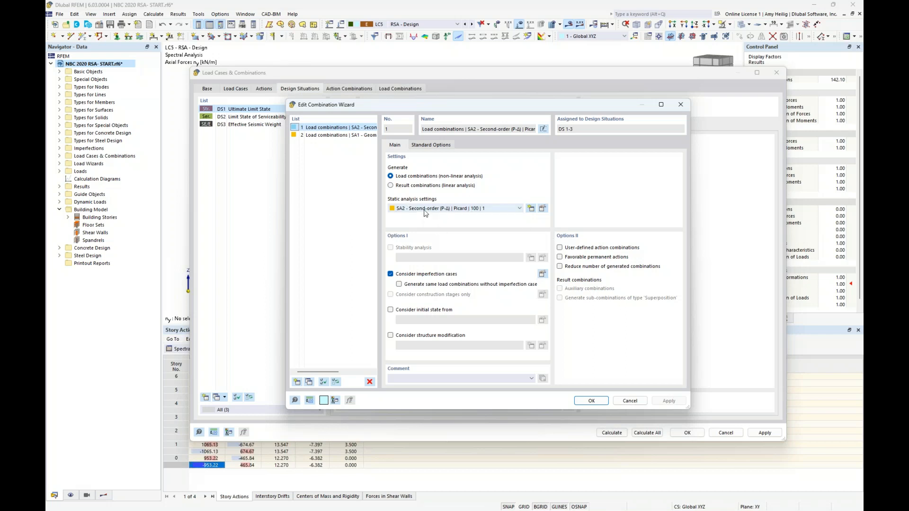
left_click(297, 381)
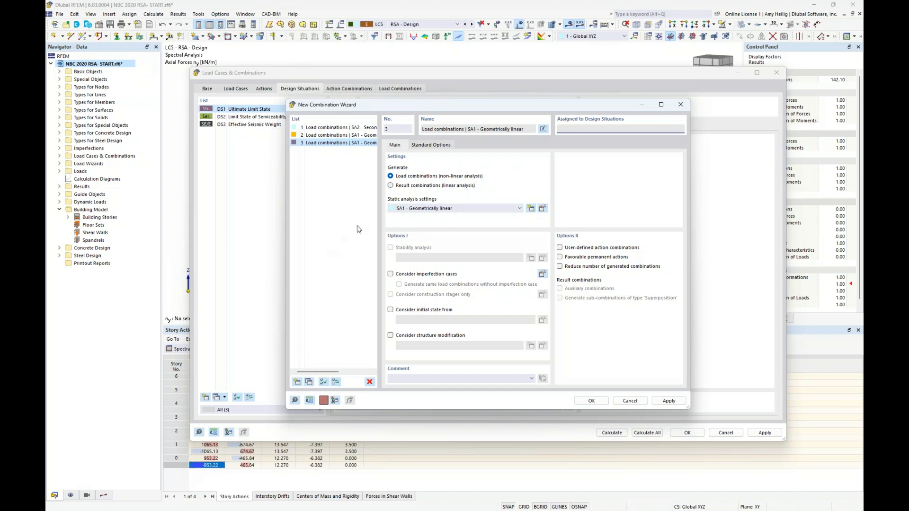
left_click(391, 186)
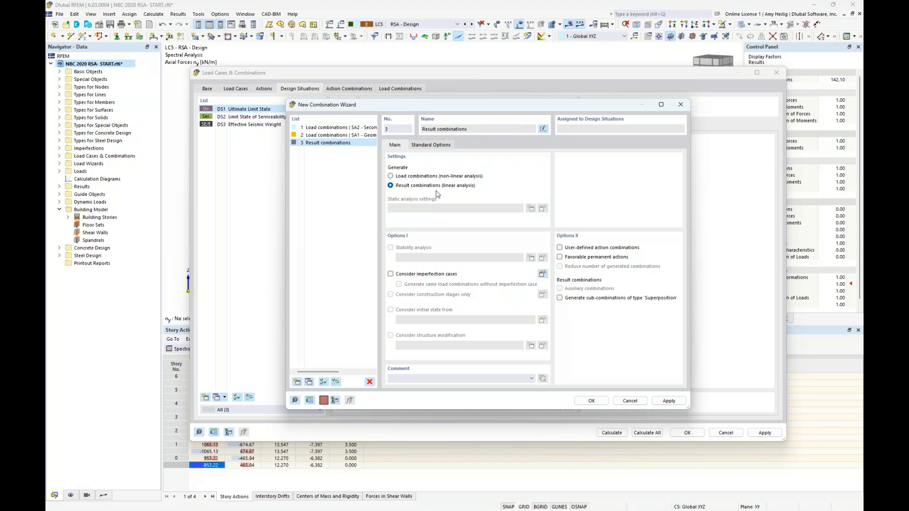
left_click(584, 401)
left_click(447, 306)
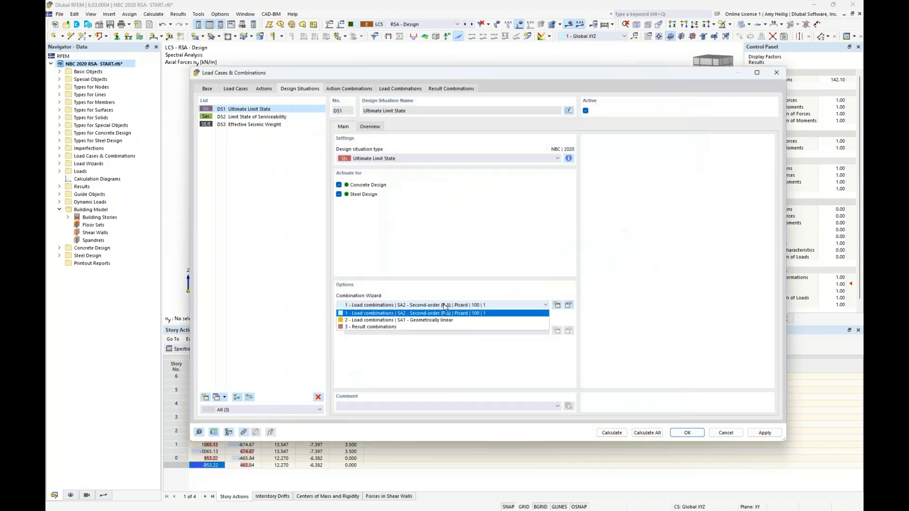
left_click(433, 334)
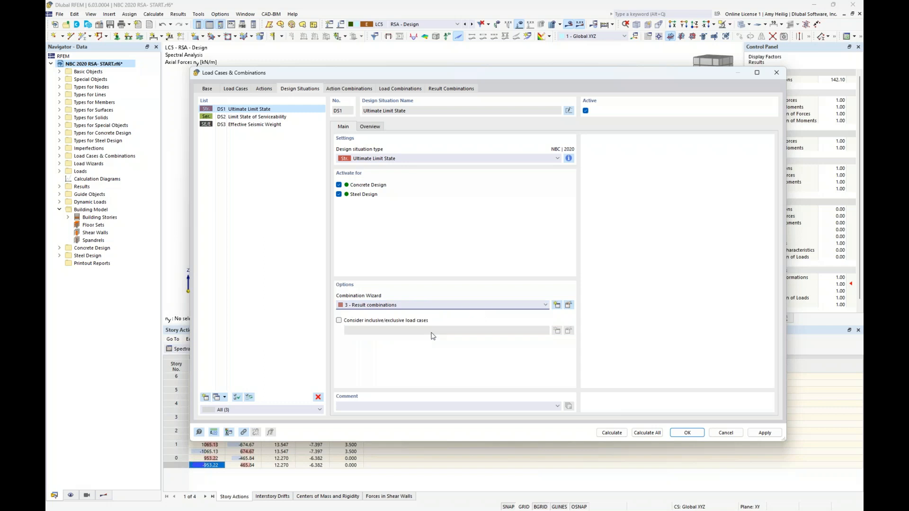
- Review the load case assignments of result combinations RC4 and RC5, keeping Scaled sums envelope as the sub-result of LC5 in RC4
left_click(445, 90)
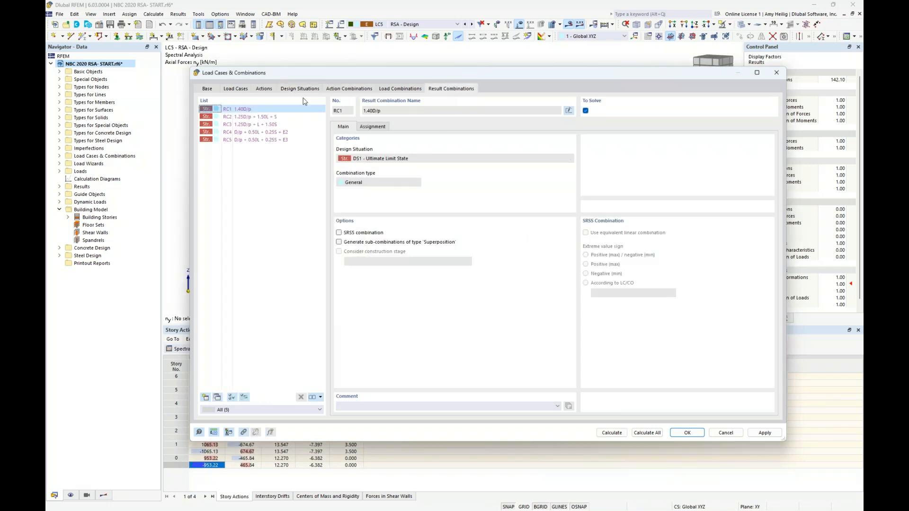
left_click(261, 133)
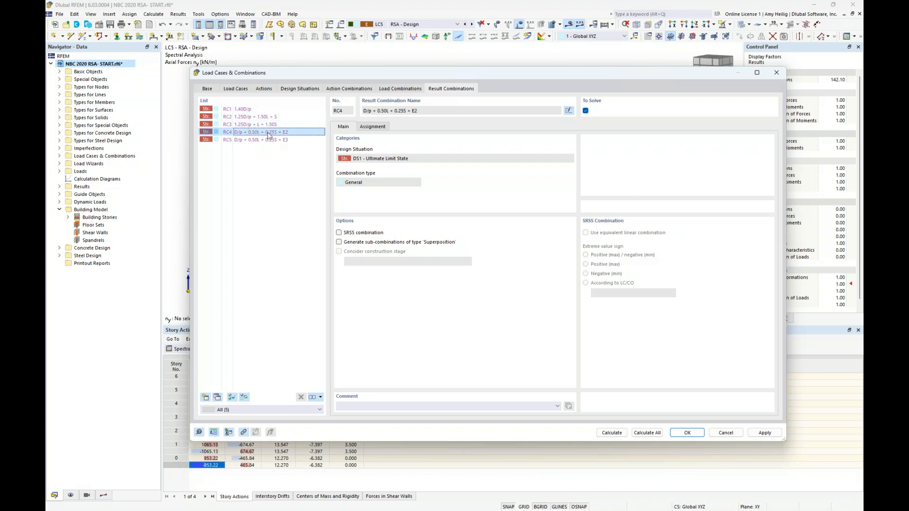
left_click(374, 127)
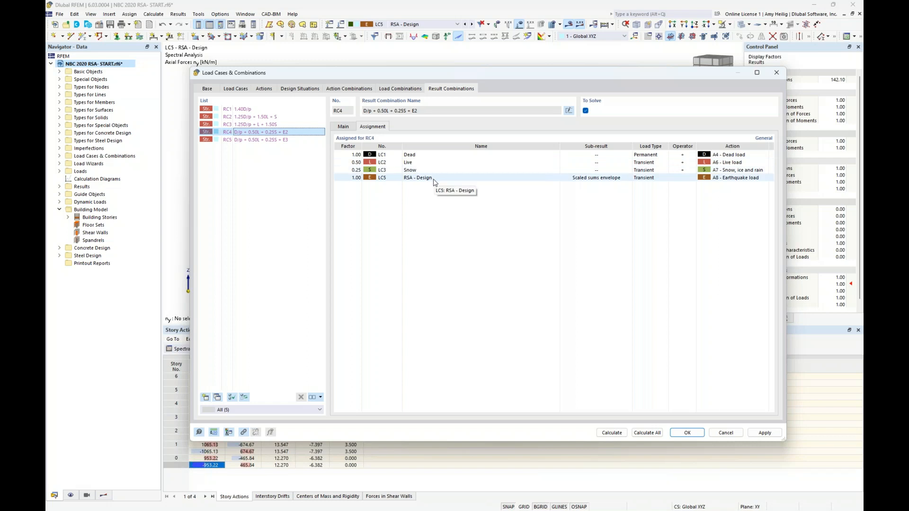
left_click(594, 179)
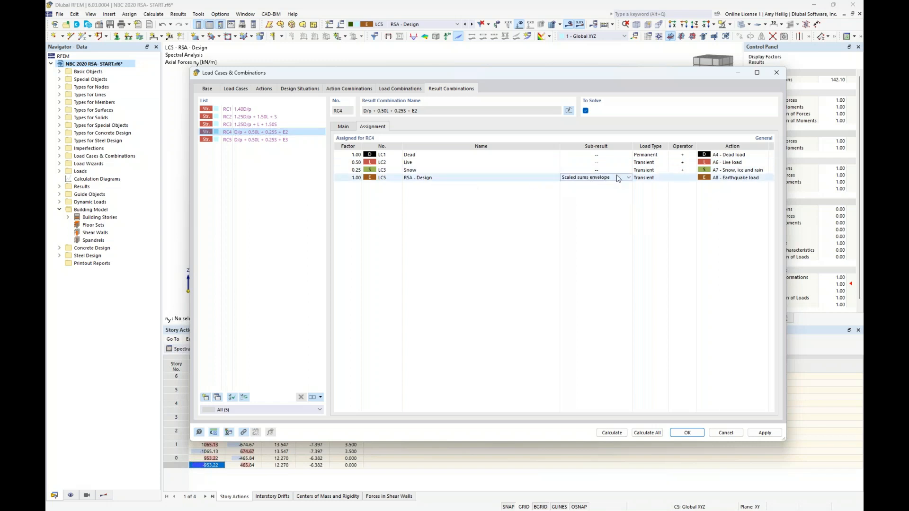
left_click(618, 179)
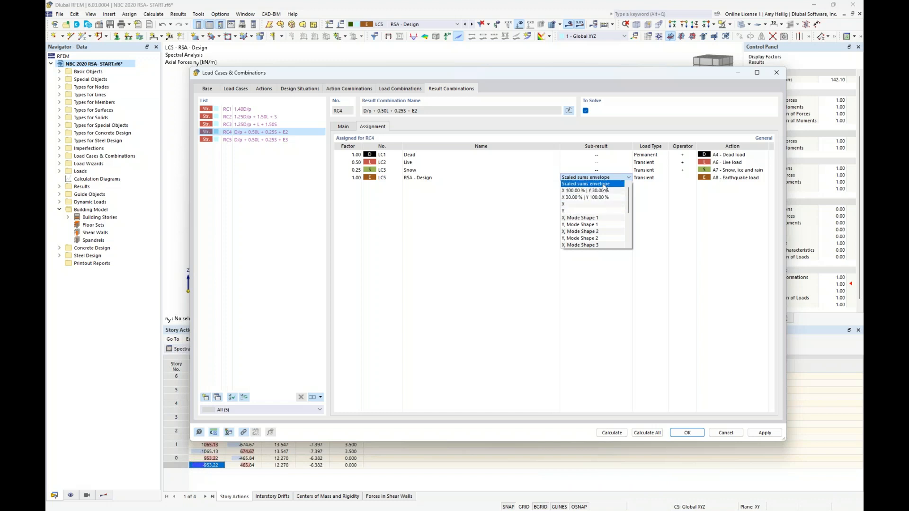
left_click(604, 184)
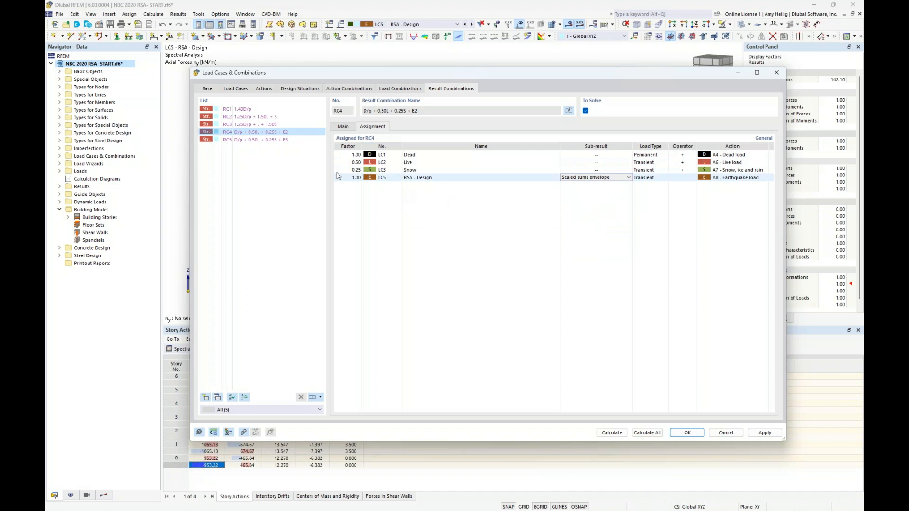
left_click(276, 143)
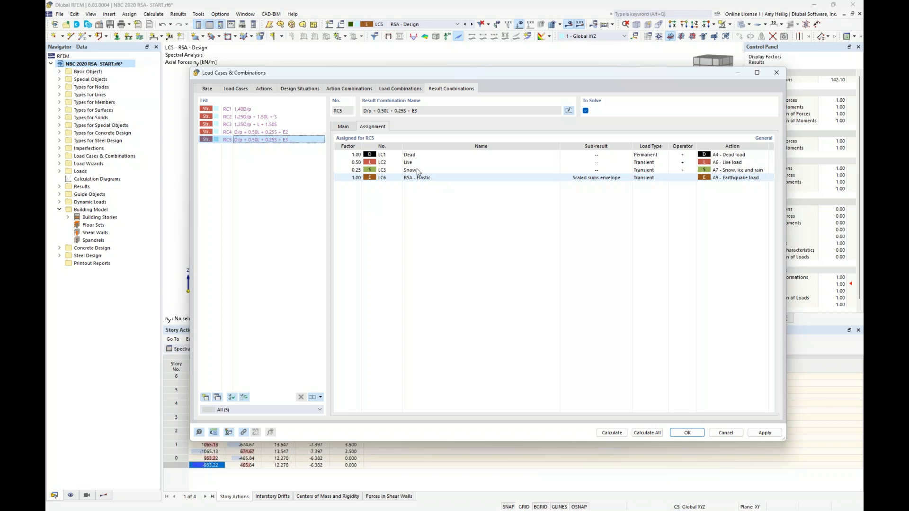
- Review the settings of load case LC6 RSA - Elastic and return to the result combinations
left_click(242, 90)
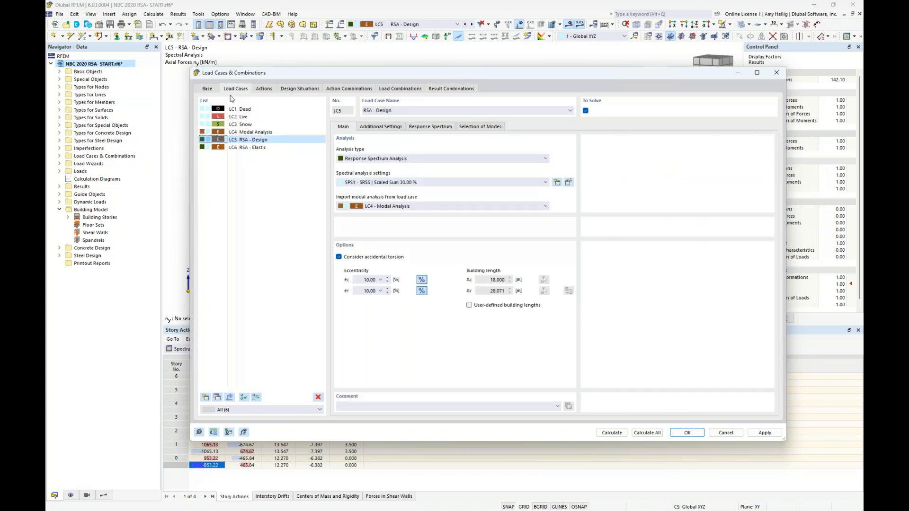
left_click(247, 148)
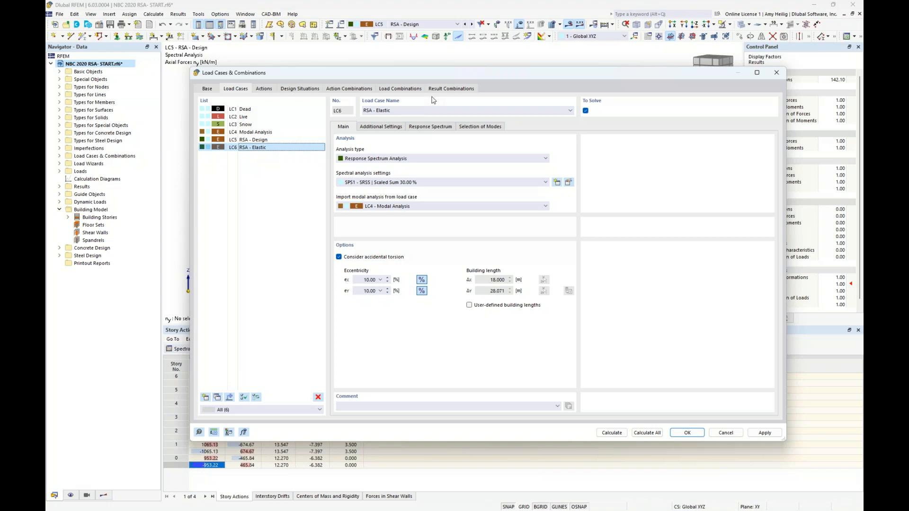
left_click(445, 90)
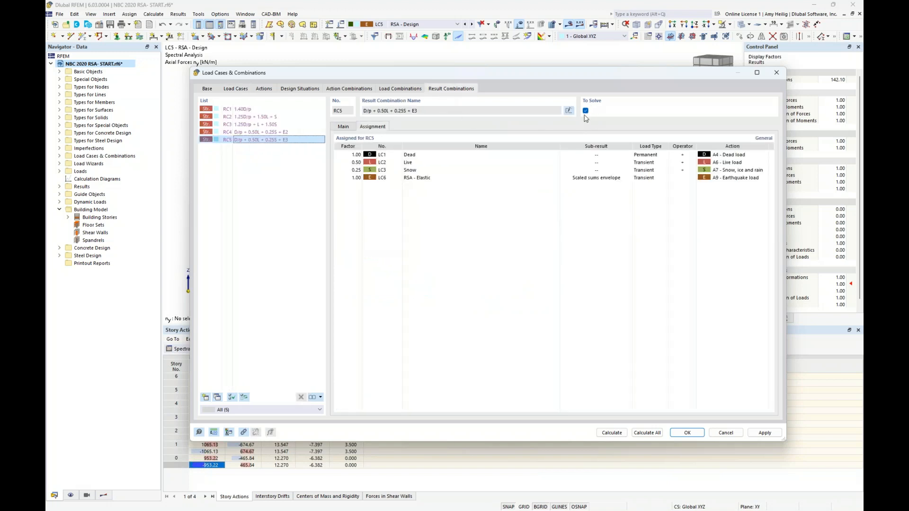
- Deactivate earthquake action A9, which contains LC6 RSA - Elastic, and check the assignment of result combination RC4
left_click(262, 90)
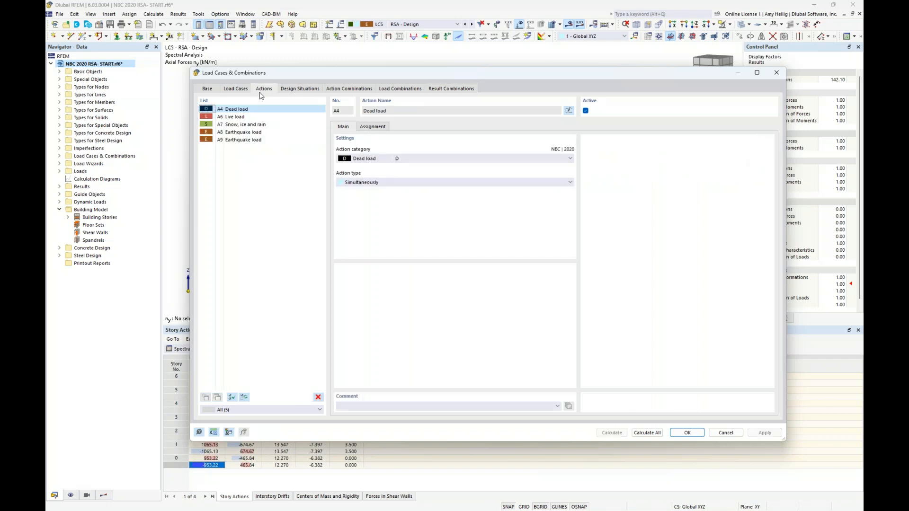
left_click(244, 141)
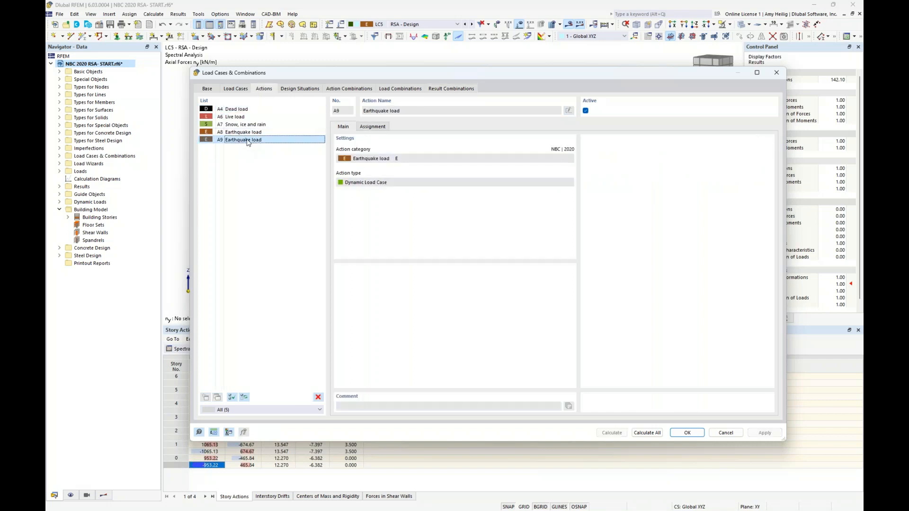
left_click(372, 126)
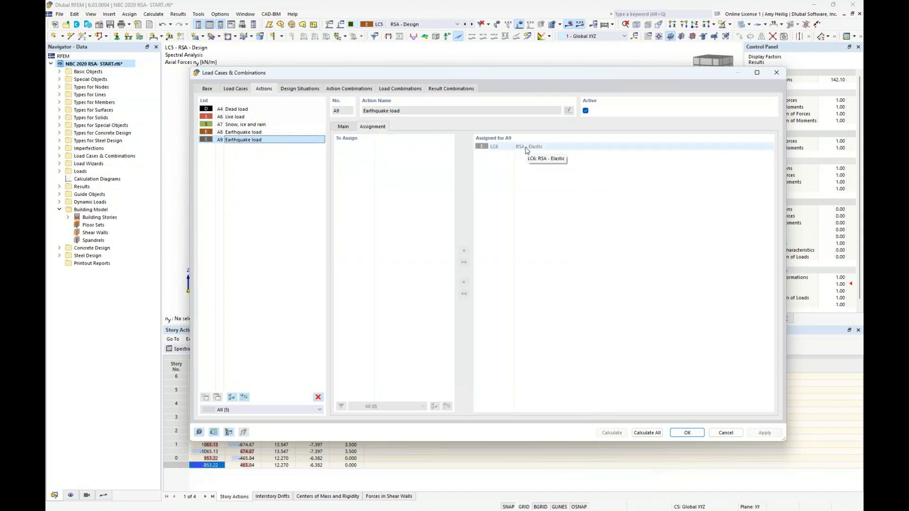
left_click(585, 111)
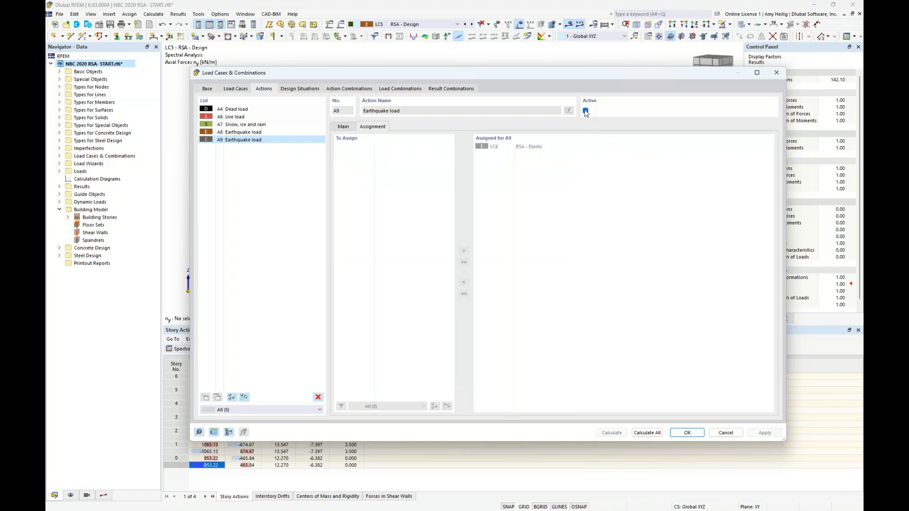
left_click(462, 90)
left_click(276, 135)
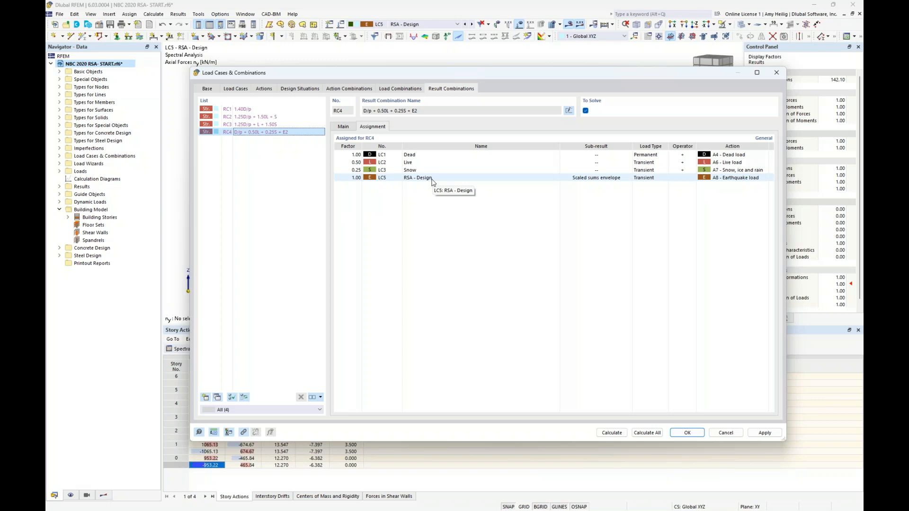
- Review design situation DS2 Limit State of Serviceability, the generated load combinations and the load cases assigned to RC4
left_click(300, 89)
left_click(269, 118)
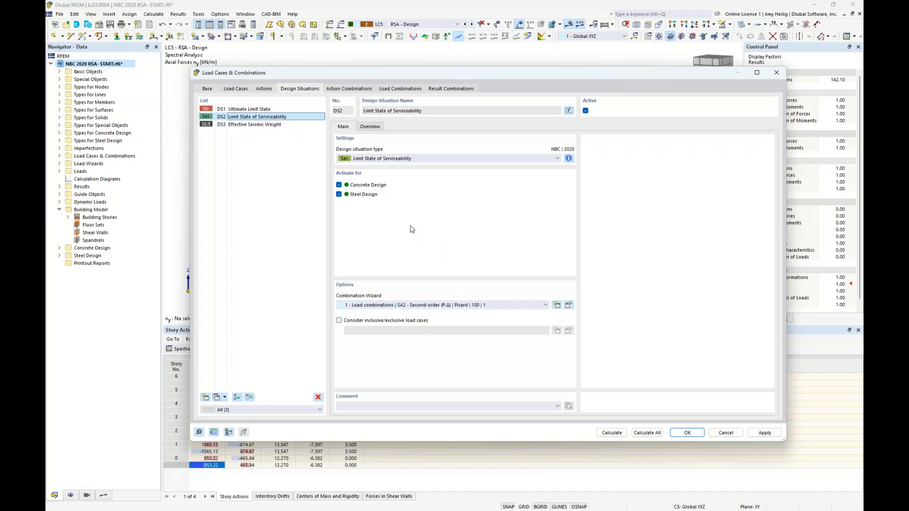
left_click(400, 89)
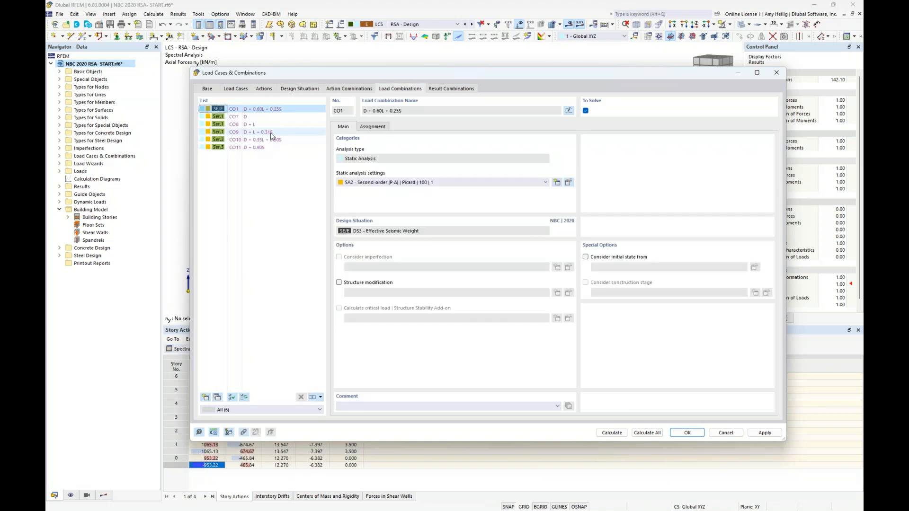
left_click(447, 89)
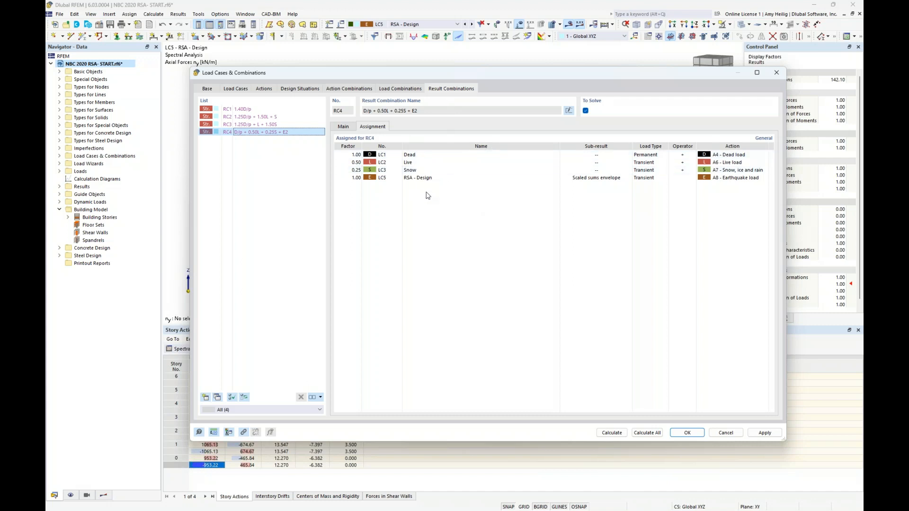
- Switch to the PowerPoint slide show of the NBC 2020 RSA in RFEM 6 presentation
key("super+Tab")
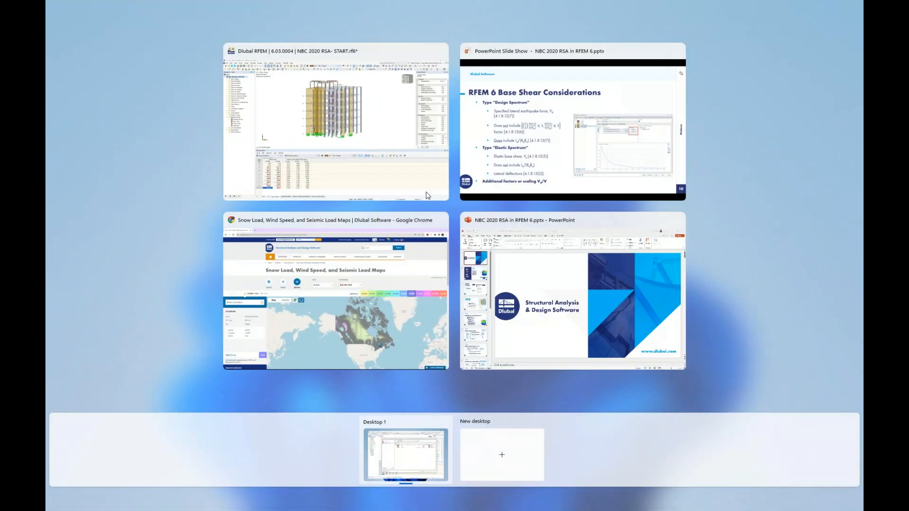
left_click(520, 155)
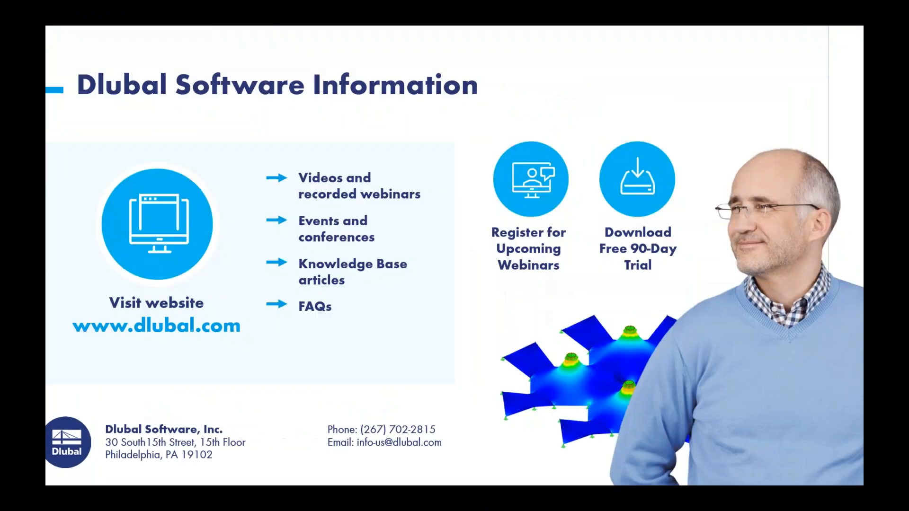